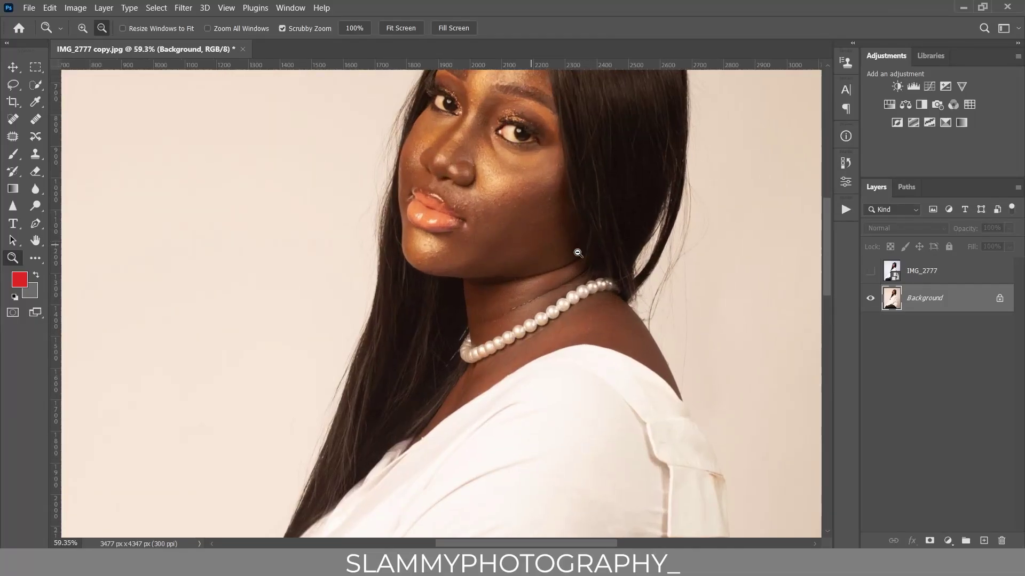
# Compare the cooler IMG_2777 layer with the warm original on the full photo and shoulder
pyautogui.click(870, 271)
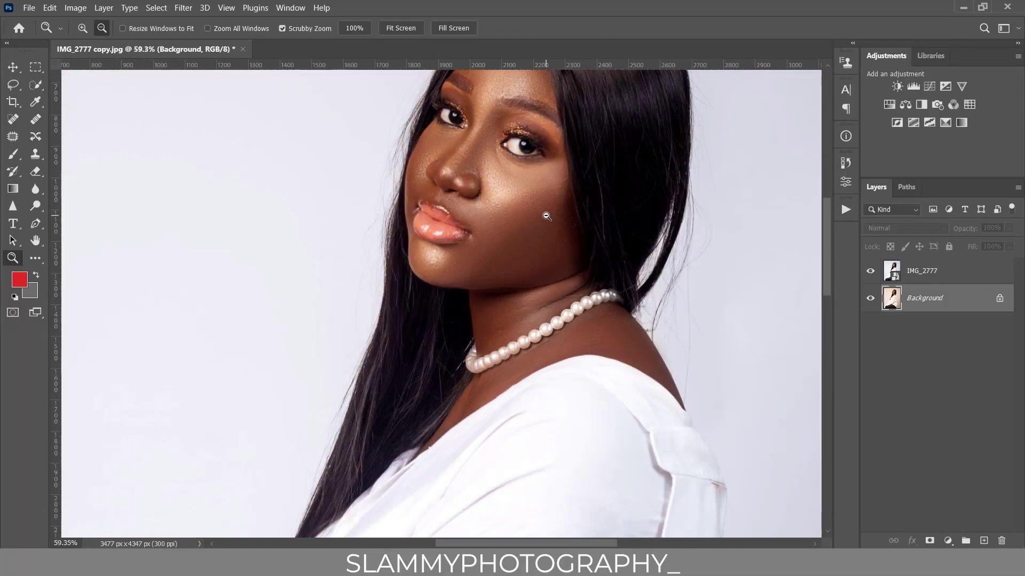
pyautogui.click(227, 7)
pyautogui.click(263, 125)
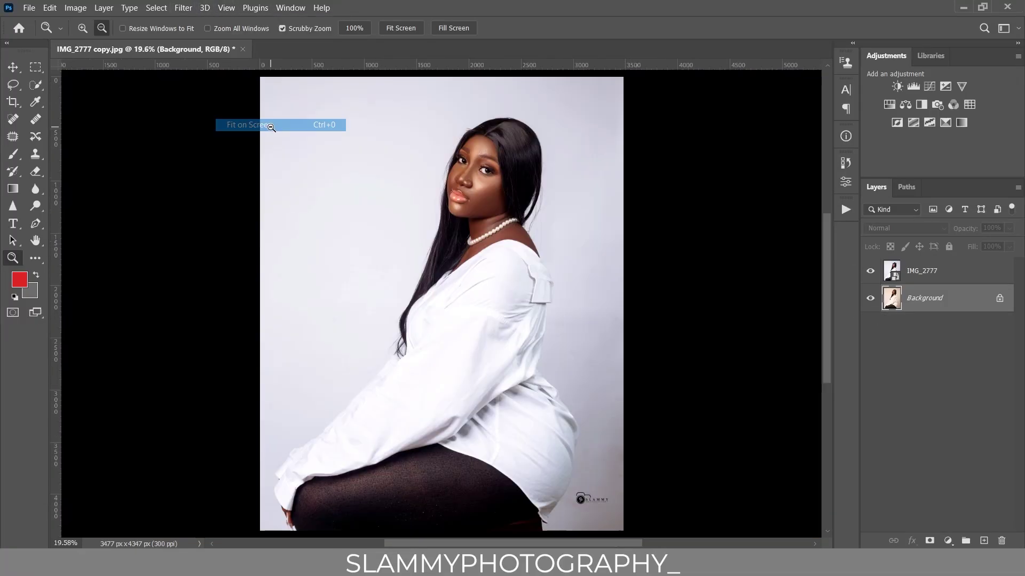
pyautogui.click(870, 271)
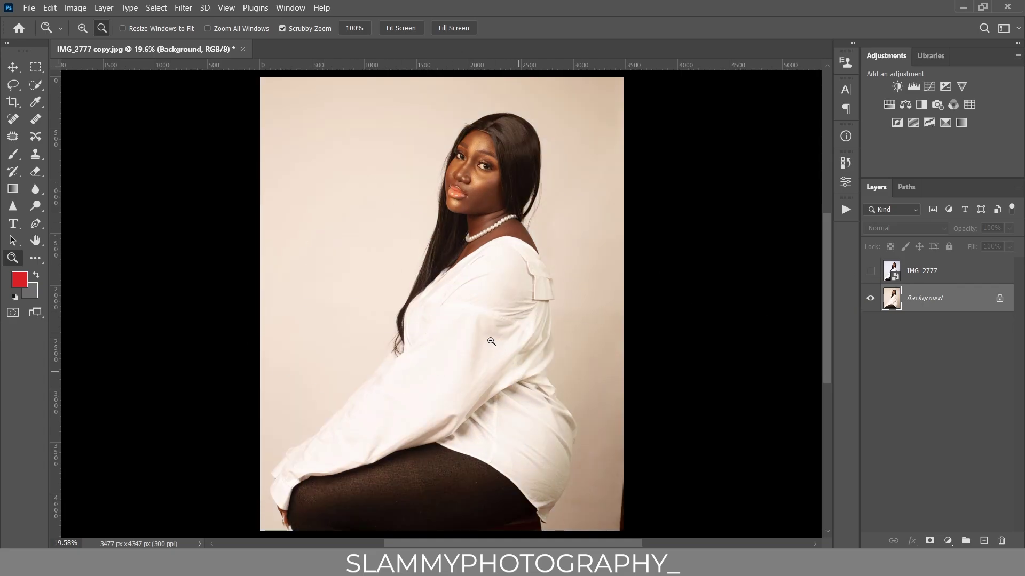
pyautogui.moveTo(491, 341); pyautogui.dragTo(521, 324)
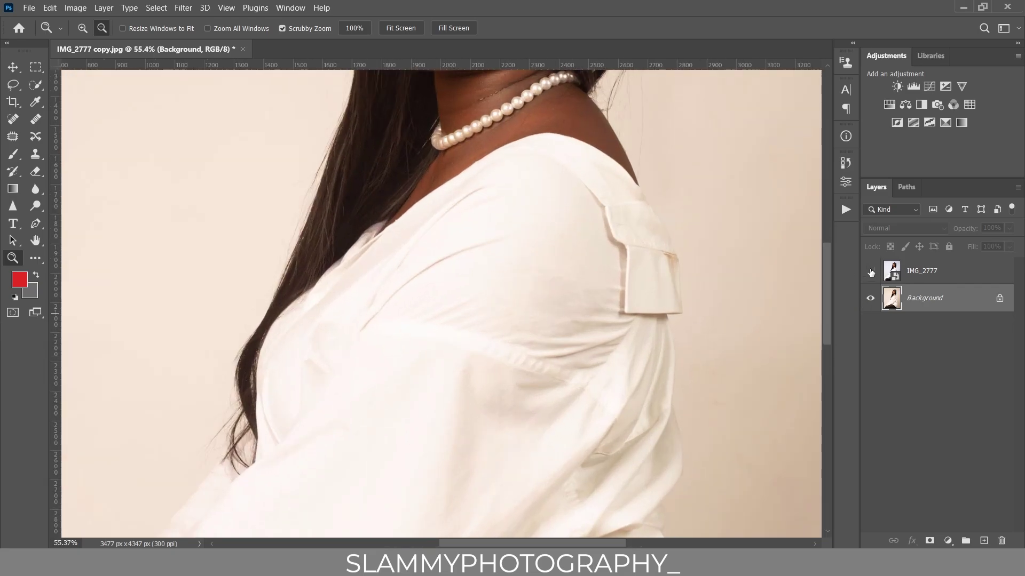
pyautogui.click(870, 271)
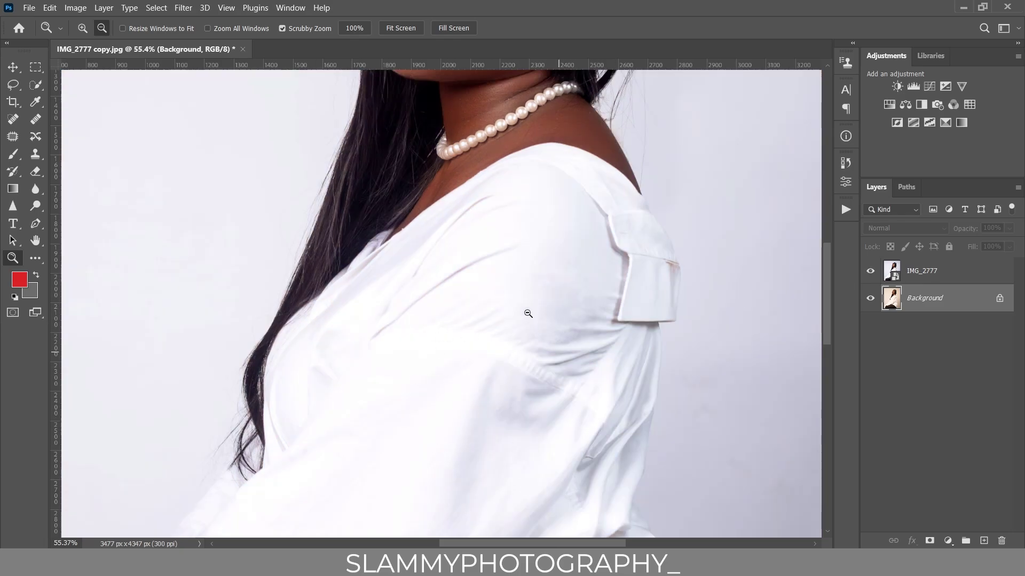
pyautogui.scroll(5, 498, 336)
pyautogui.scroll(1, 511, 336)
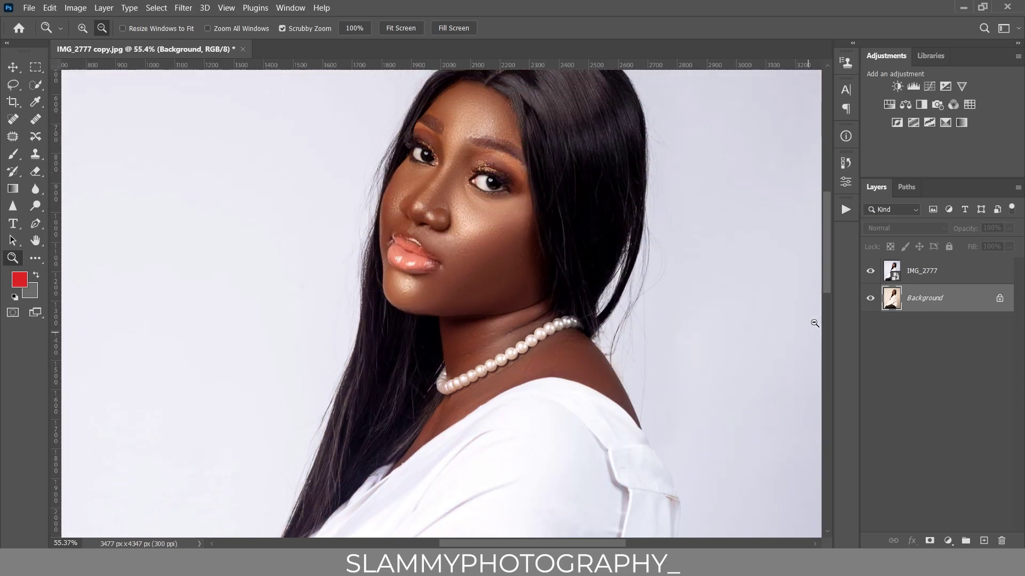
# Compare the original face and hairline against the edit, then fit the photo on screen
pyautogui.click(871, 271)
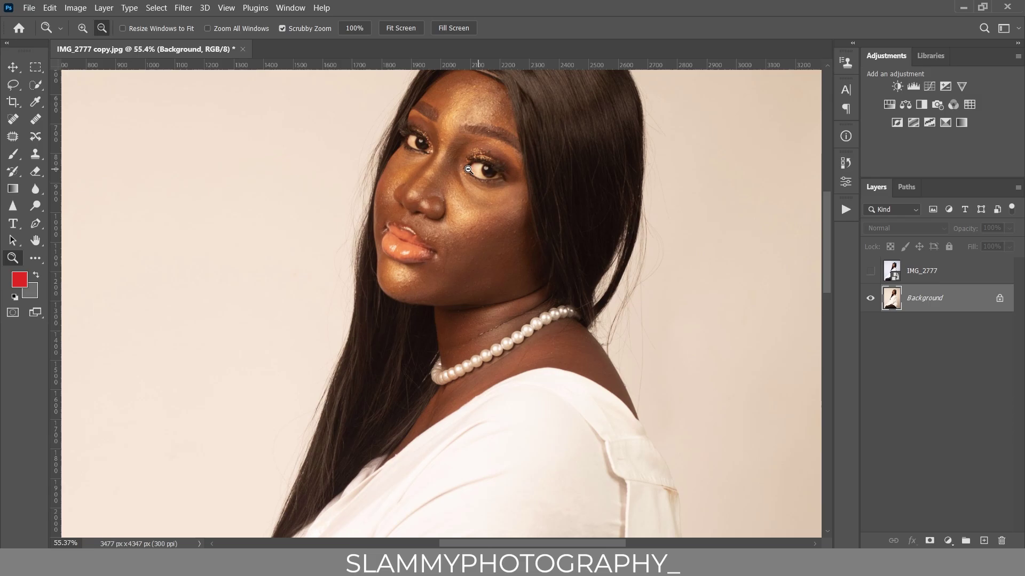
pyautogui.scroll(2, 467, 152)
pyautogui.click(469, 140)
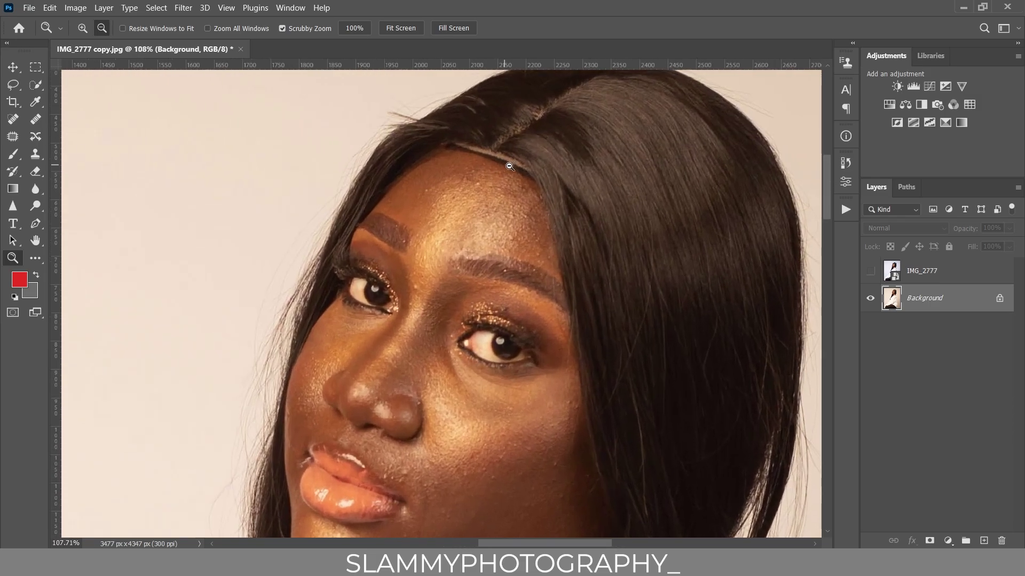
pyautogui.keyDown('alt'); pyautogui.click(592, 174); pyautogui.keyUp('alt')
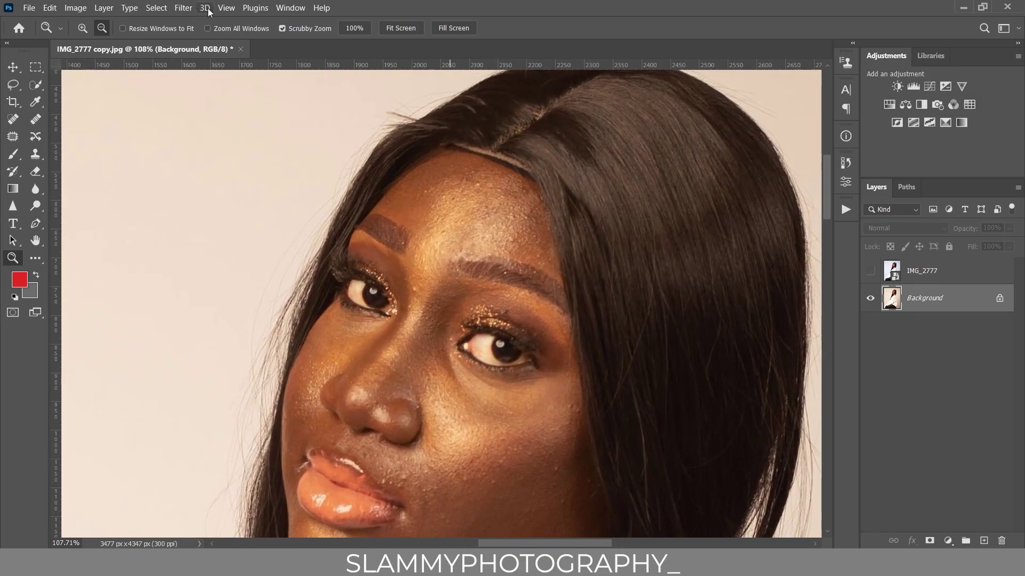
pyautogui.click(206, 7)
pyautogui.click(283, 125)
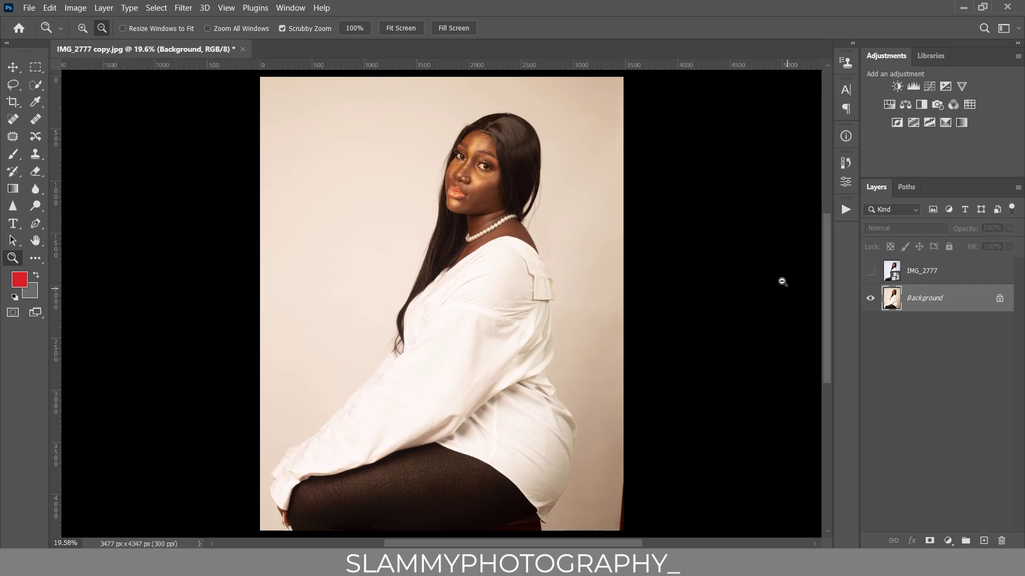
# Delete the IMG_2777 layer so only the Background layer remains
pyautogui.click(870, 271)
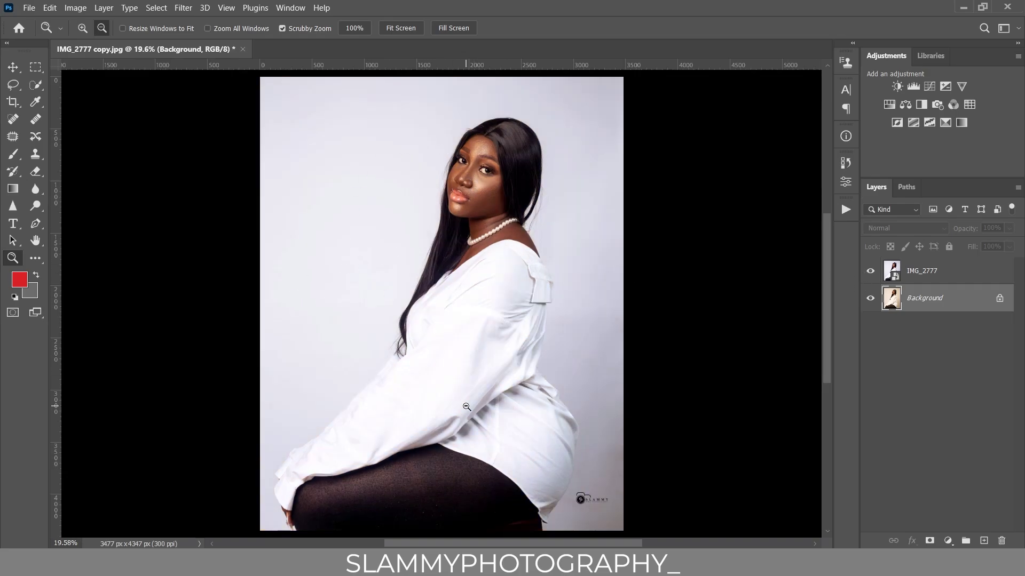
pyautogui.click(870, 271)
pyautogui.moveTo(922, 271); pyautogui.dragTo(1001, 540)
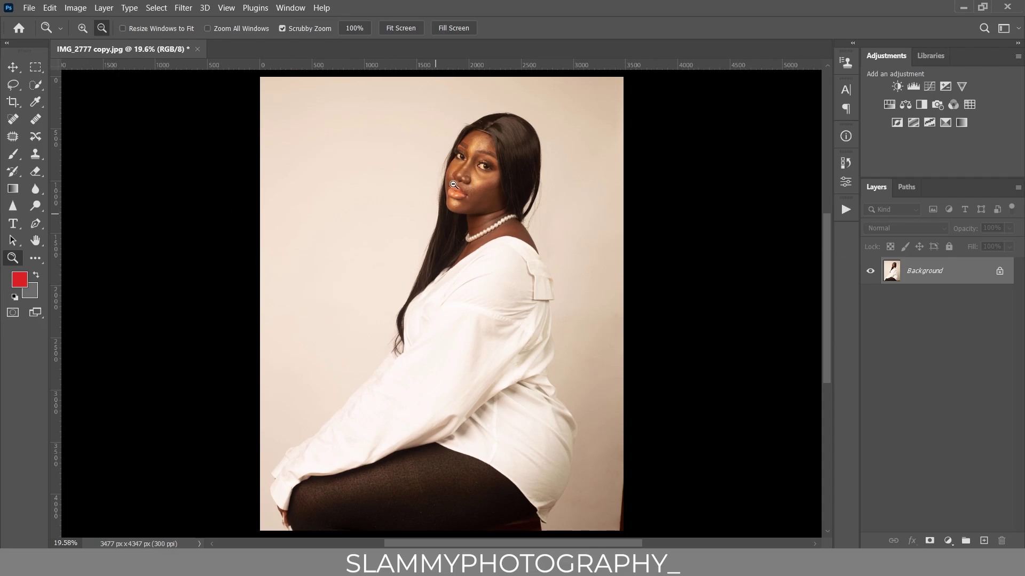
# Spot-heal blemishes on the chin by the lip, forehead, beside the nose and neck above the pearls
pyautogui.moveTo(492, 125); pyautogui.dragTo(544, 219)
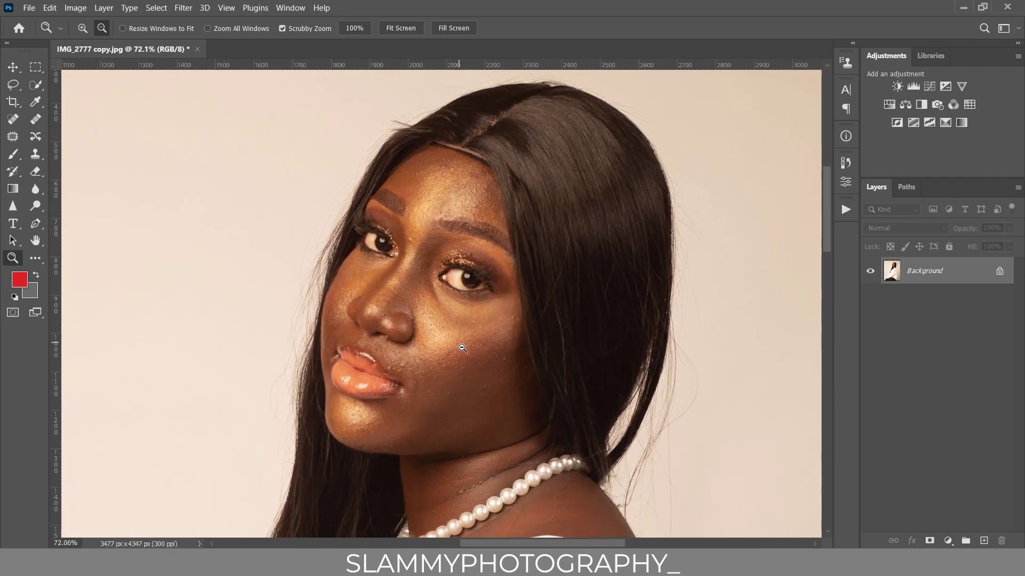
pyautogui.scroll(-3, 543, 218)
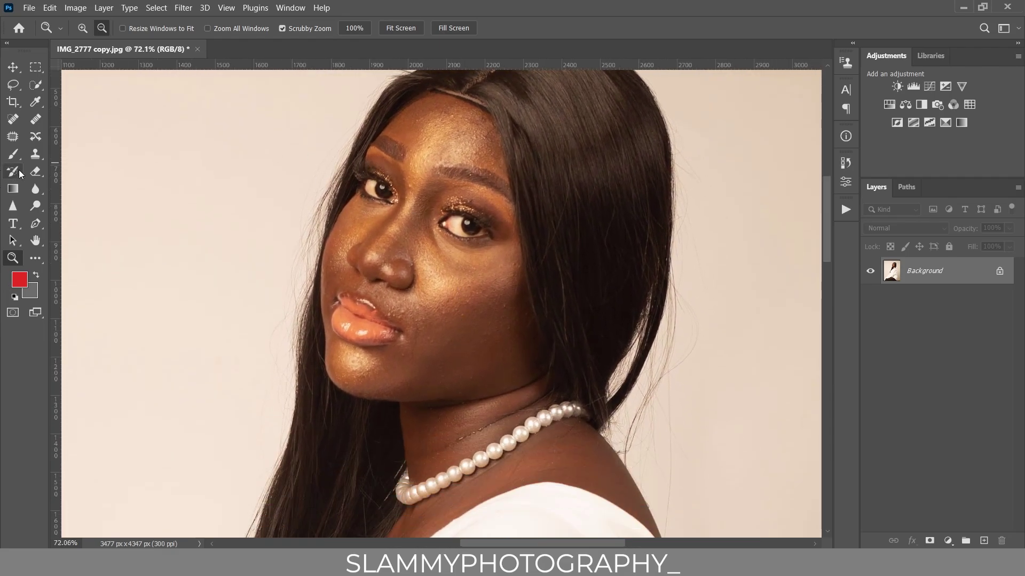
pyautogui.click(12, 120)
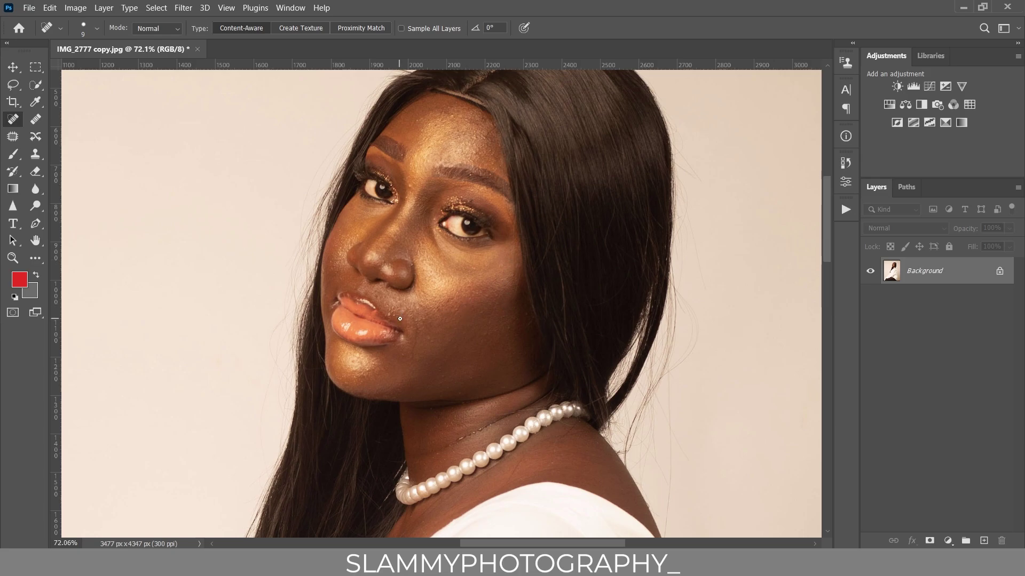
pyautogui.moveTo(389, 312); pyautogui.dragTo(394, 316)
pyautogui.click(418, 122)
pyautogui.moveTo(354, 235); pyautogui.dragTo(348, 236)
pyautogui.moveTo(468, 435); pyautogui.dragTo(457, 441)
pyautogui.click(226, 7)
pyautogui.click(267, 126)
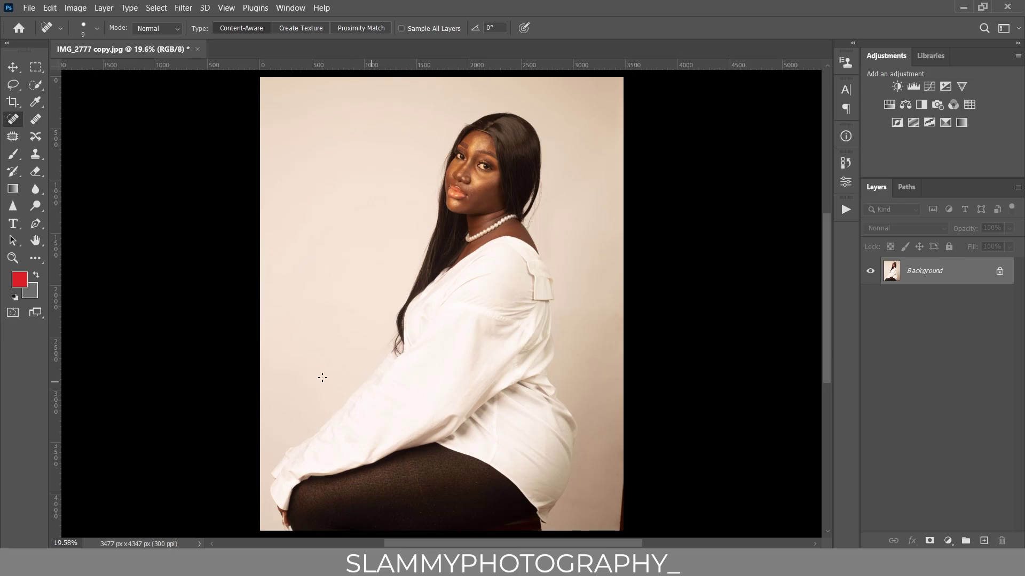
# Patch three stray hair strands along the forehead hairline with nearby skin, deselecting after each
pyautogui.click(13, 258)
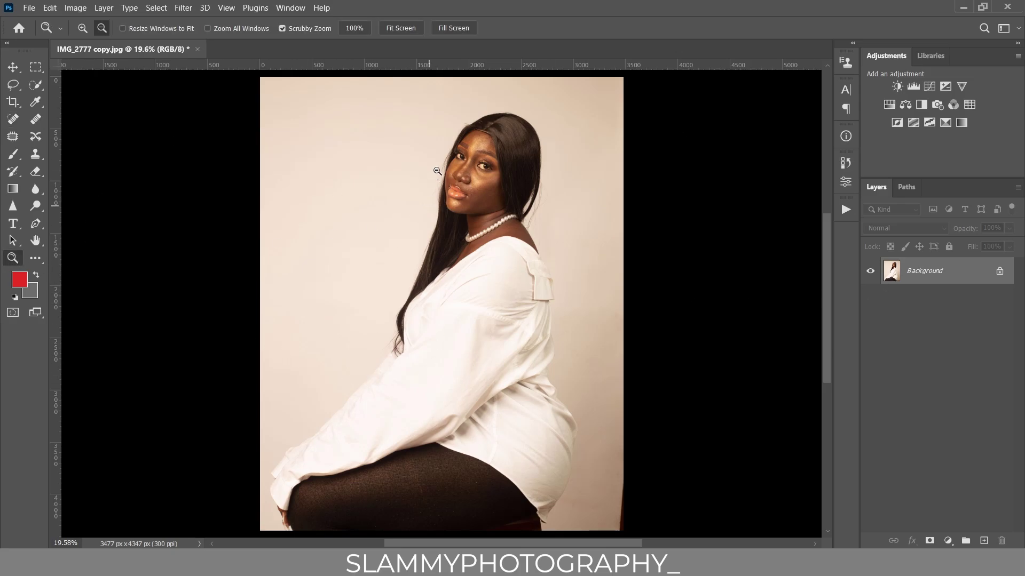
pyautogui.moveTo(438, 171); pyautogui.dragTo(542, 166)
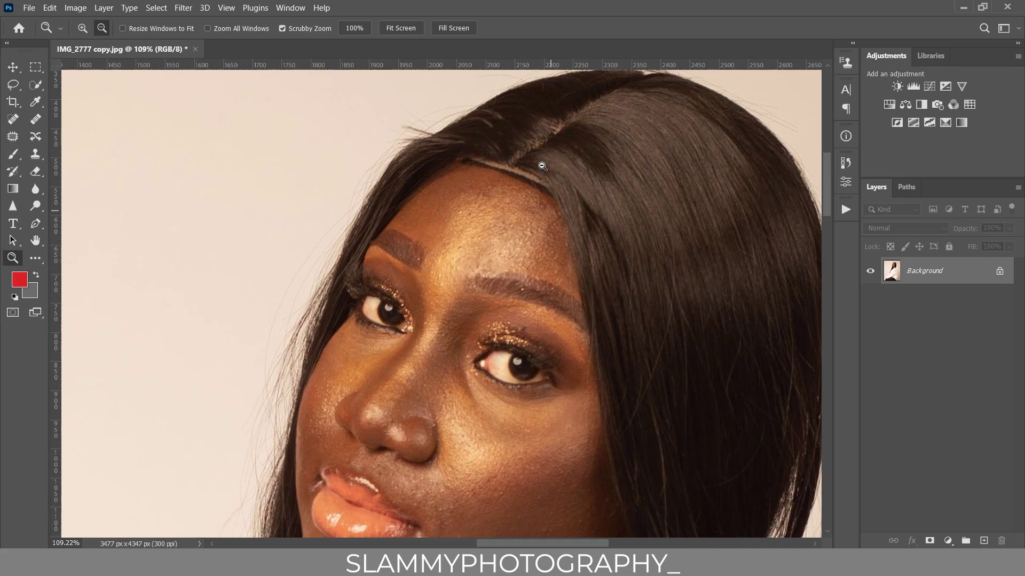
pyautogui.click(13, 138)
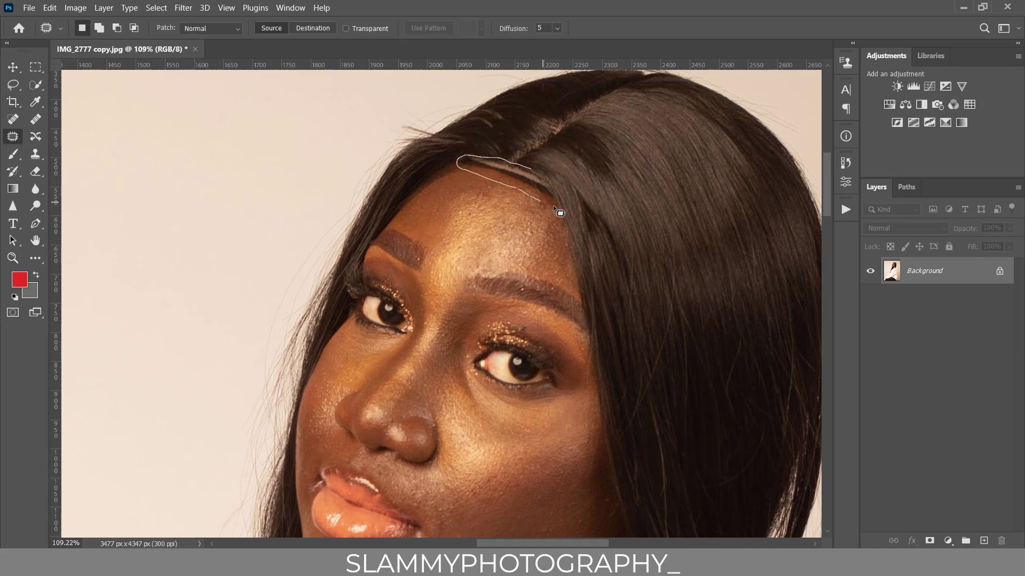
pyautogui.moveTo(547, 167); pyautogui.dragTo(505, 235)
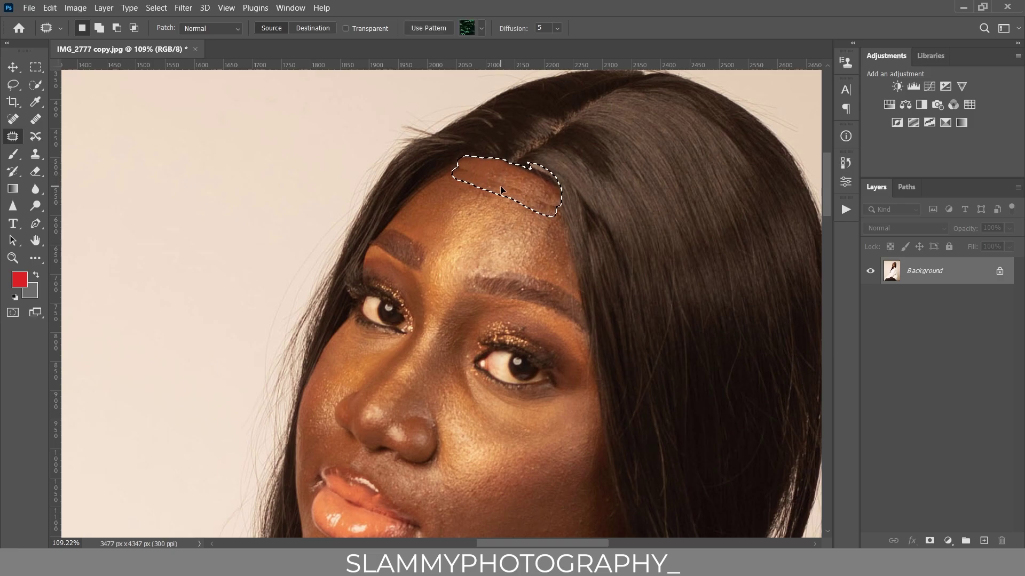
pyautogui.hotkey('ctrl', 'd')
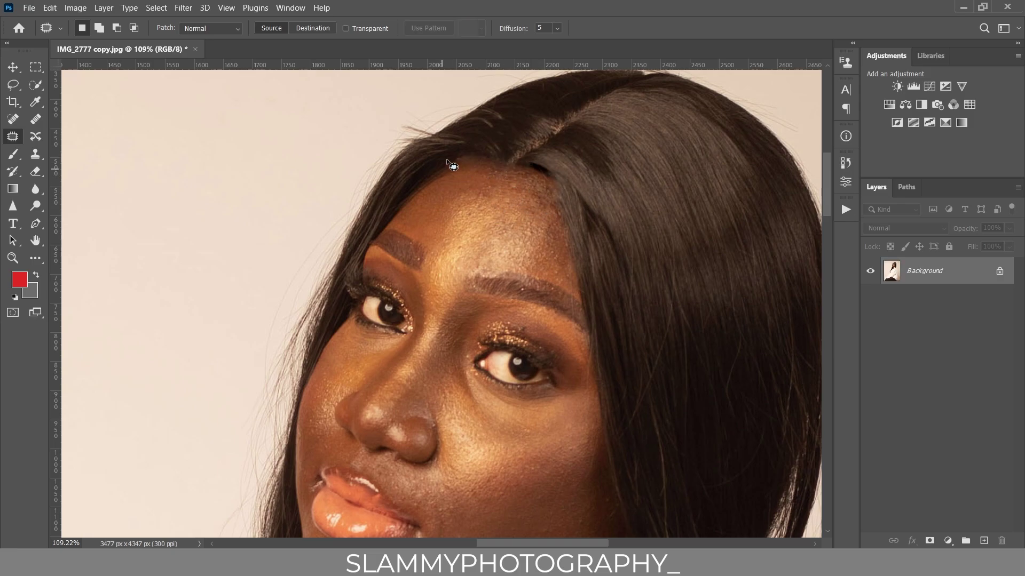
pyautogui.moveTo(465, 168)
pyautogui.mouseDown()
pyautogui.moveTo(447, 184)
pyautogui.moveTo(459, 214)
pyautogui.mouseUp()
pyautogui.hotkey('ctrl', 'd')
pyautogui.moveTo(524, 199)
pyautogui.mouseDown()
pyautogui.moveTo(536, 192)
pyautogui.moveTo(508, 201)
pyautogui.mouseUp()
pyautogui.hotkey('ctrl', 'd')
pyautogui.click(226, 8)
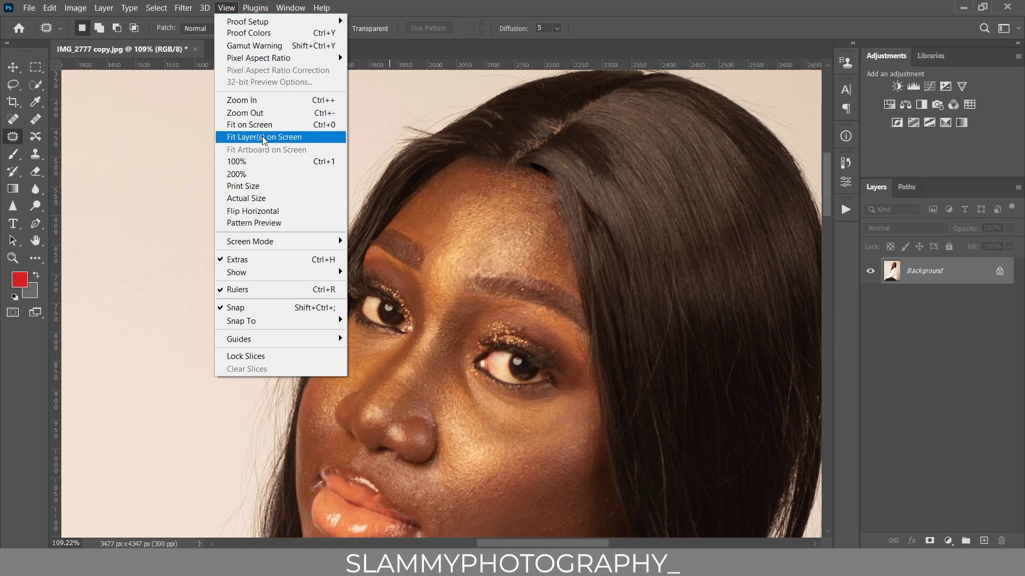
# In the History panel, preview the pre-healing snapshot, then return to the latest Deselect state
pyautogui.click(263, 137)
pyautogui.click(12, 258)
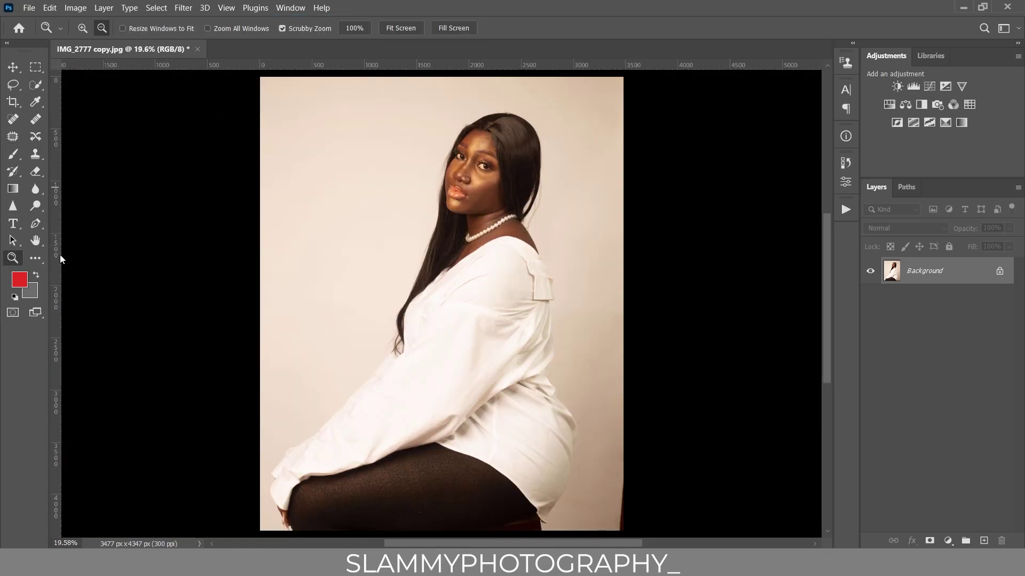
pyautogui.moveTo(493, 118); pyautogui.dragTo(806, 197)
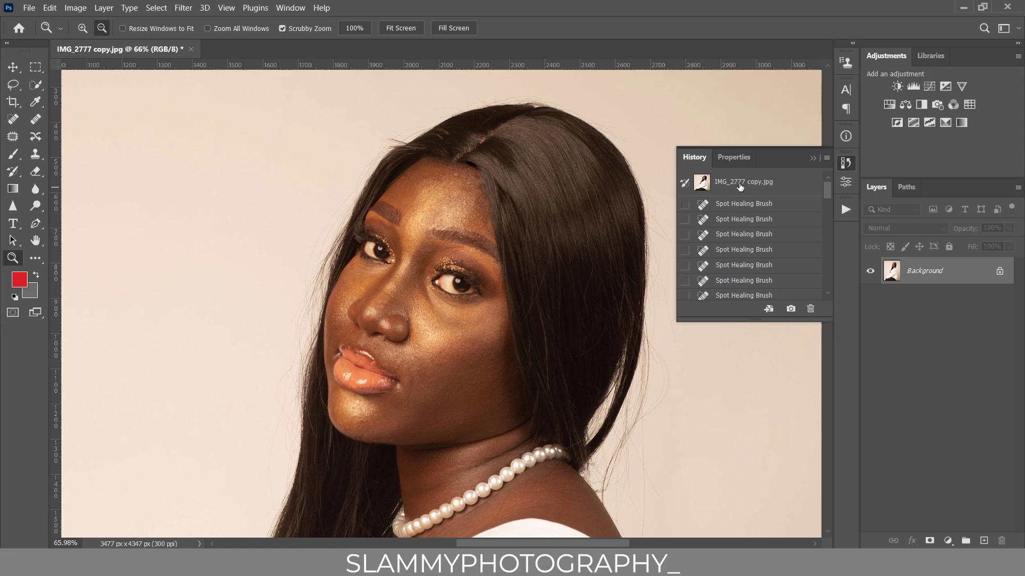
pyautogui.click(740, 187)
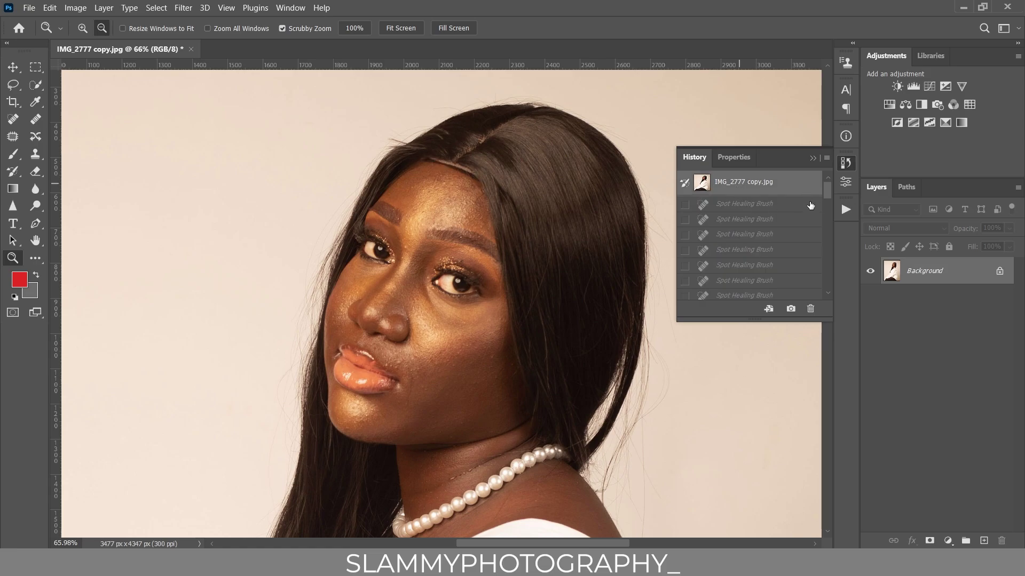
pyautogui.moveTo(827, 191); pyautogui.dragTo(823, 300)
pyautogui.click(745, 293)
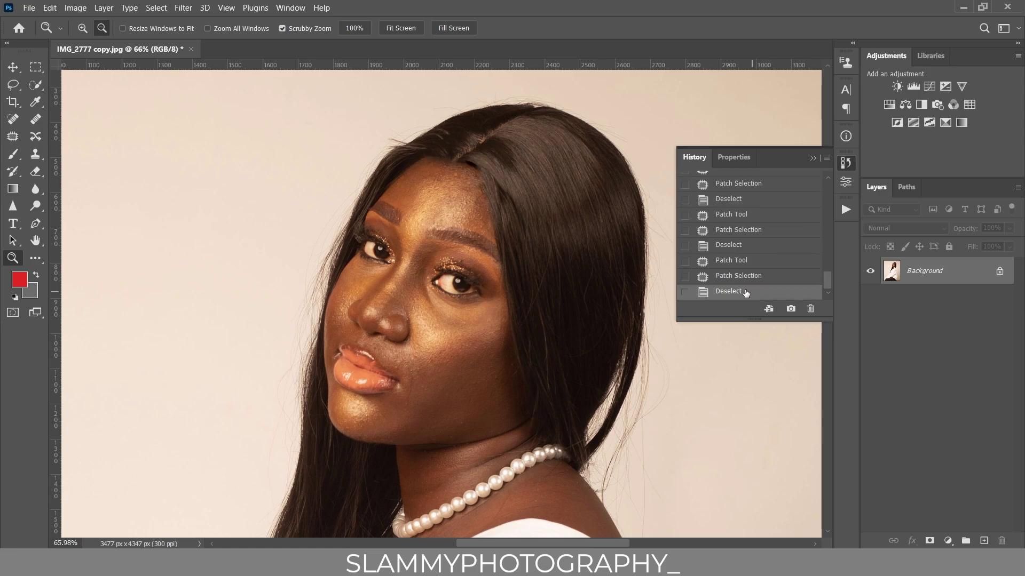
# Fit the photo on screen and zoom back in on the face
pyautogui.click(226, 7)
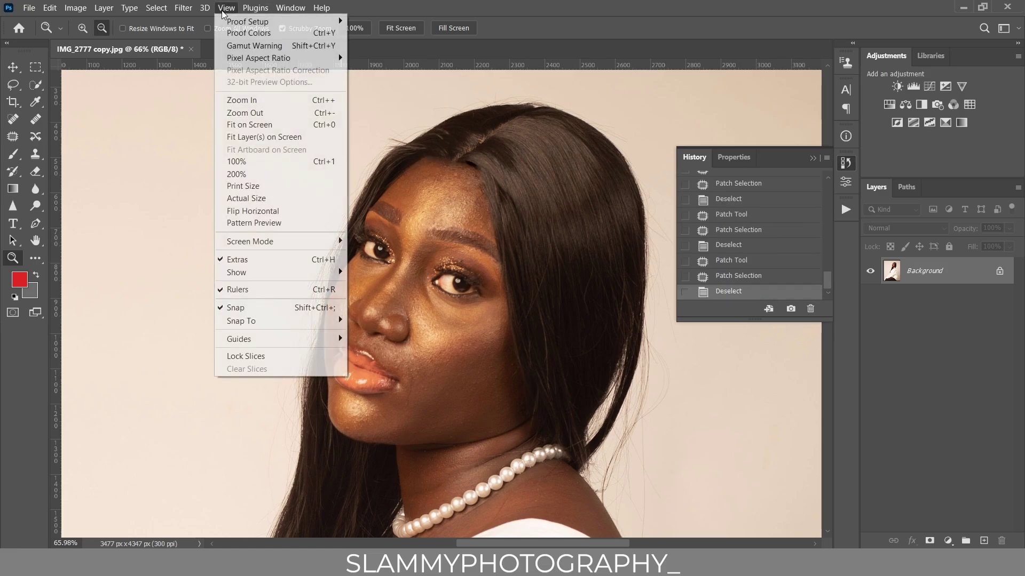
pyautogui.click(269, 128)
pyautogui.moveTo(469, 144); pyautogui.dragTo(526, 215)
pyautogui.scroll(2, 534, 293)
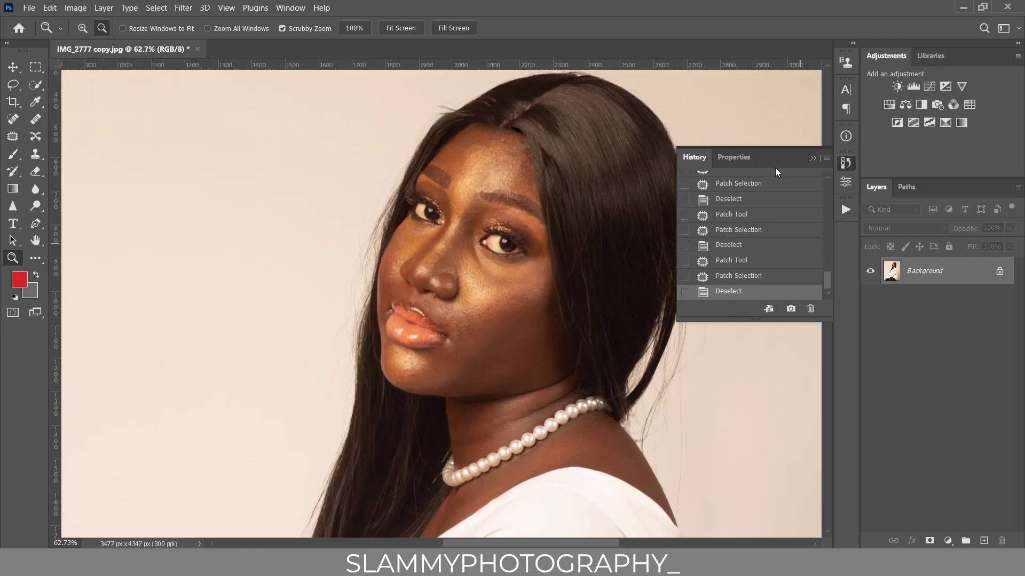
# Play the autoFix FS action from the Actions panel to create an AutoFIX layer
pyautogui.click(853, 210)
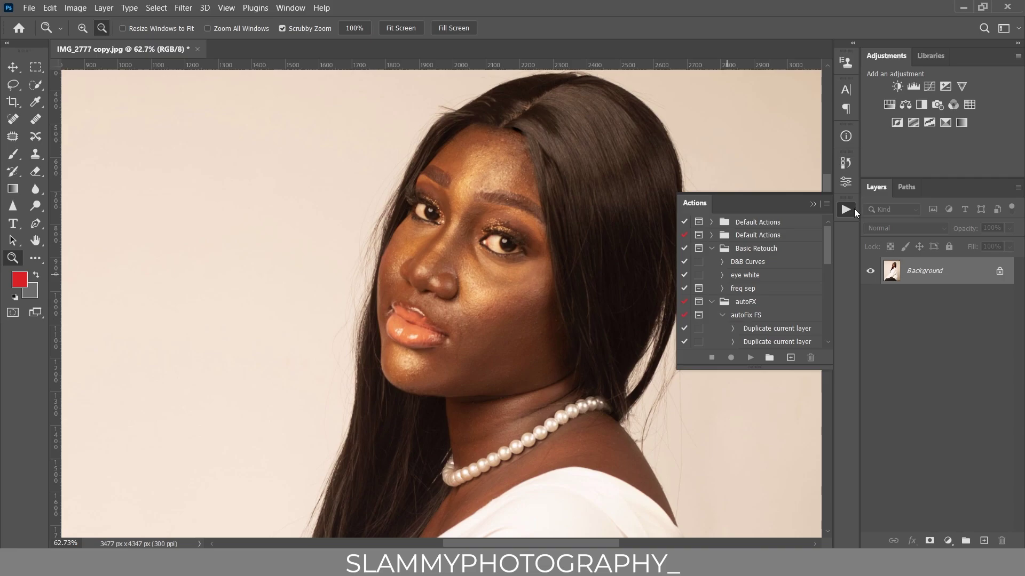
pyautogui.click(734, 316)
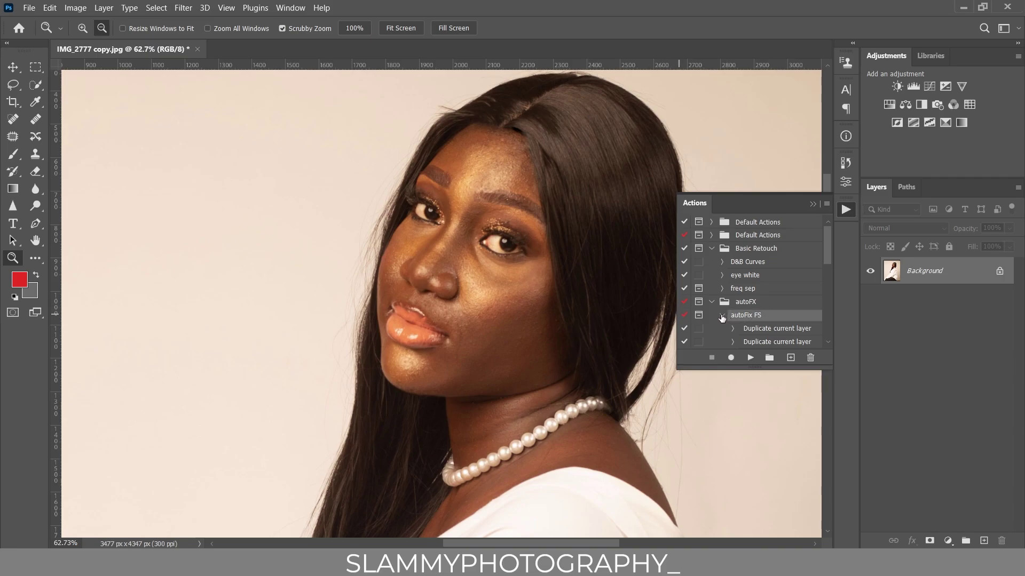
pyautogui.click(722, 315)
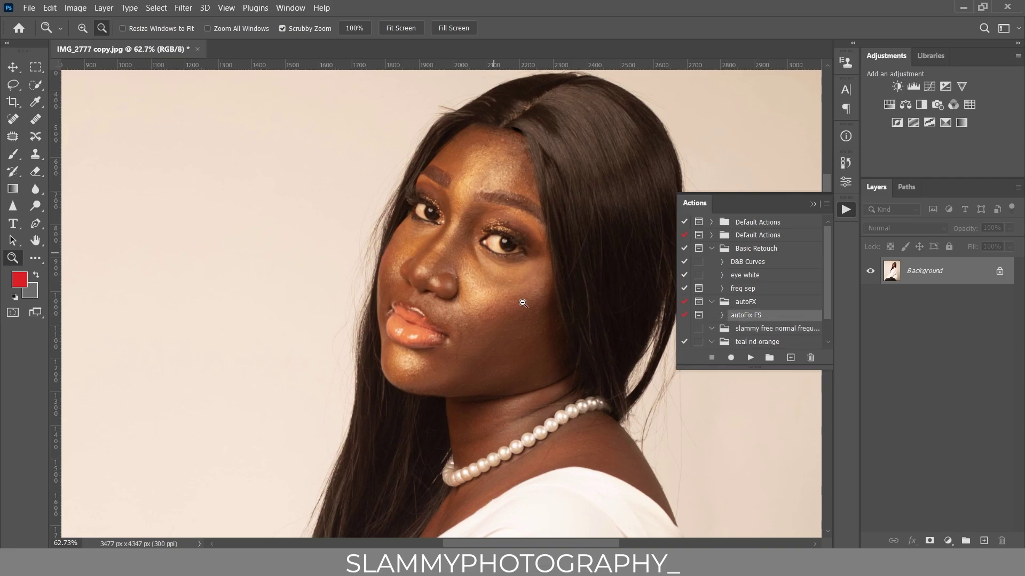
pyautogui.scroll(-2, 525, 345)
pyautogui.scroll(2, 525, 344)
pyautogui.click(749, 358)
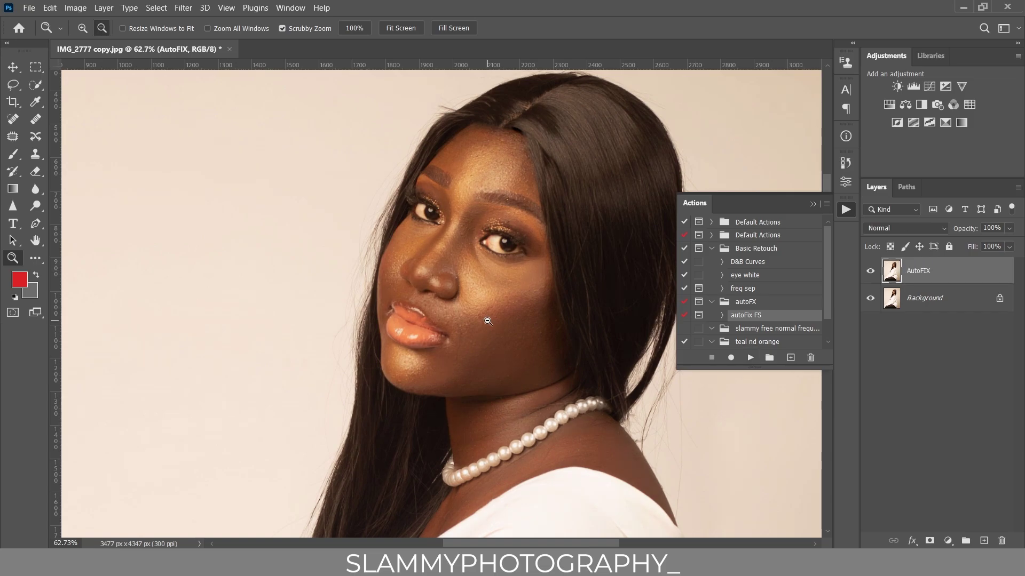
# Toggle the AutoFIX layer to compare it with the original, then add a white layer mask
pyautogui.moveTo(491, 189); pyautogui.dragTo(561, 193)
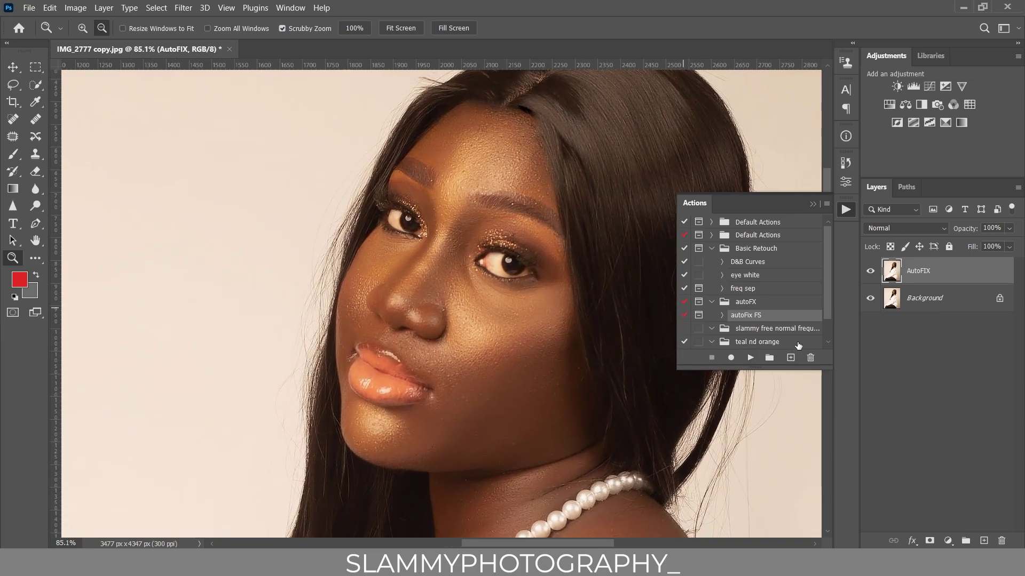
pyautogui.click(871, 272)
pyautogui.click(871, 273)
pyautogui.click(870, 273)
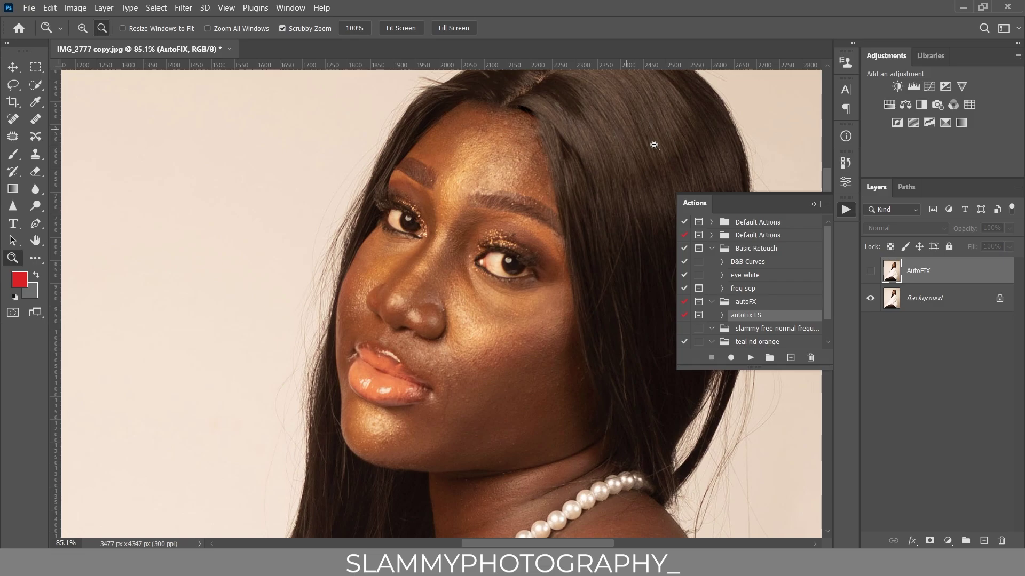
pyautogui.click(870, 272)
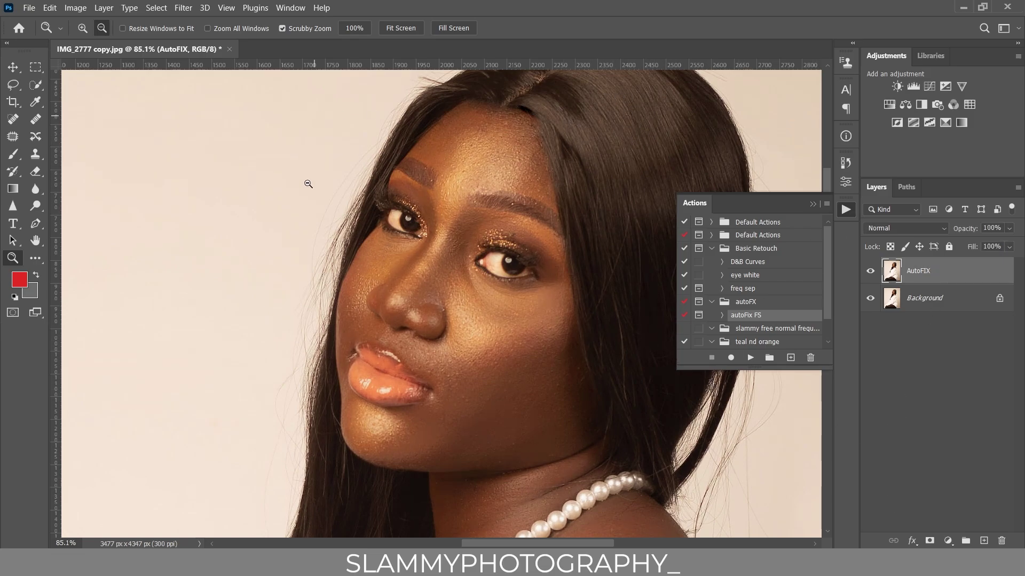
pyautogui.scroll(-3, 487, 427)
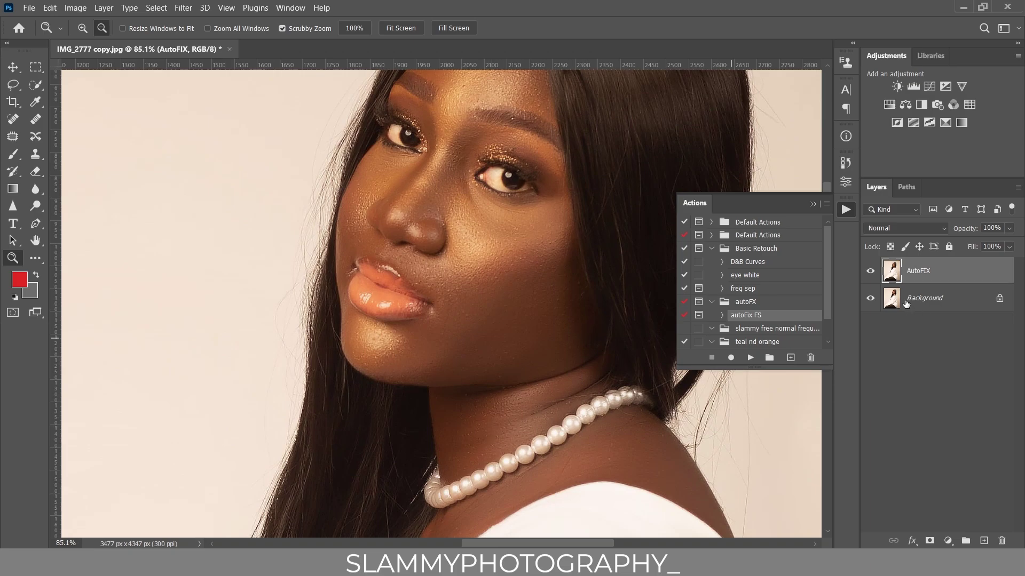
pyautogui.click(929, 540)
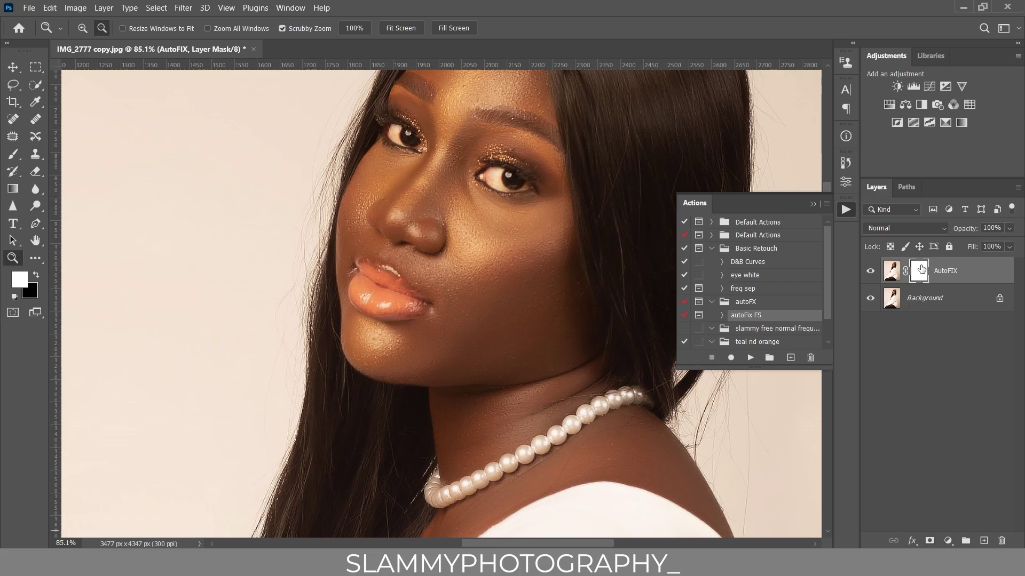
# Invert the mask to black and paint the forehead back in with an 80 brush at 38% flow
pyautogui.hotkey('ctrl', 'i')
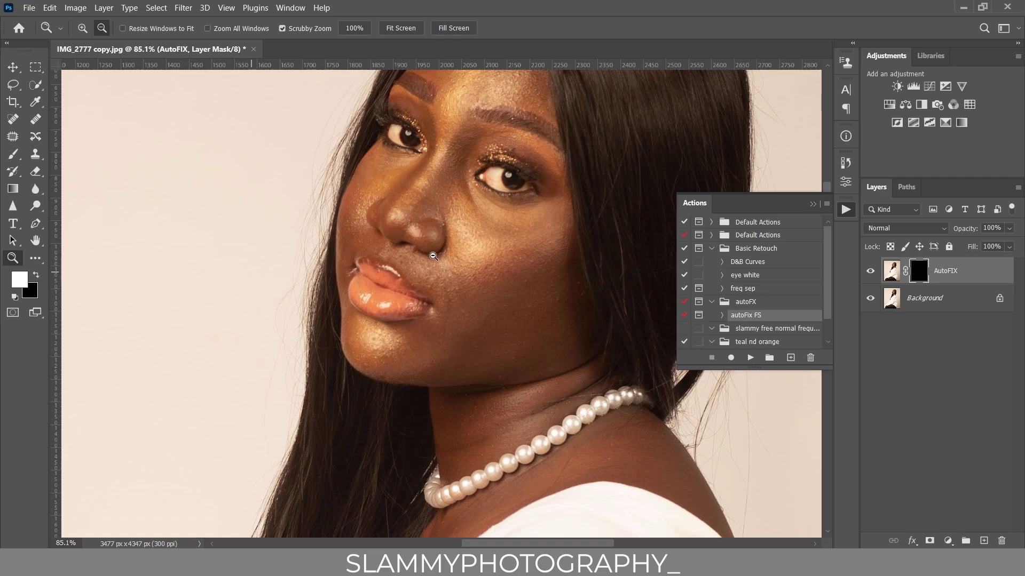
pyautogui.moveTo(498, 224); pyautogui.dragTo(443, 294)
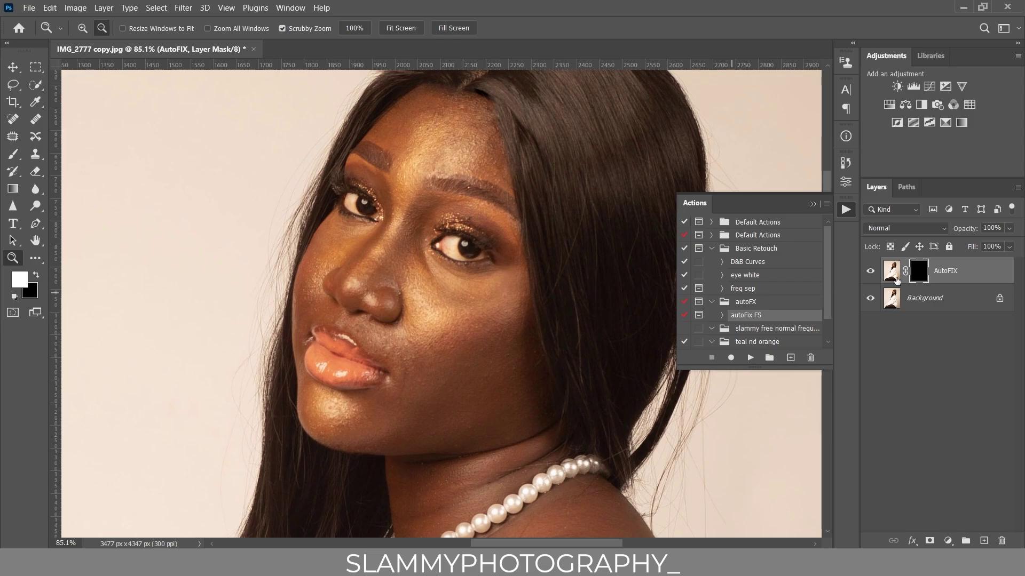
pyautogui.click(15, 155)
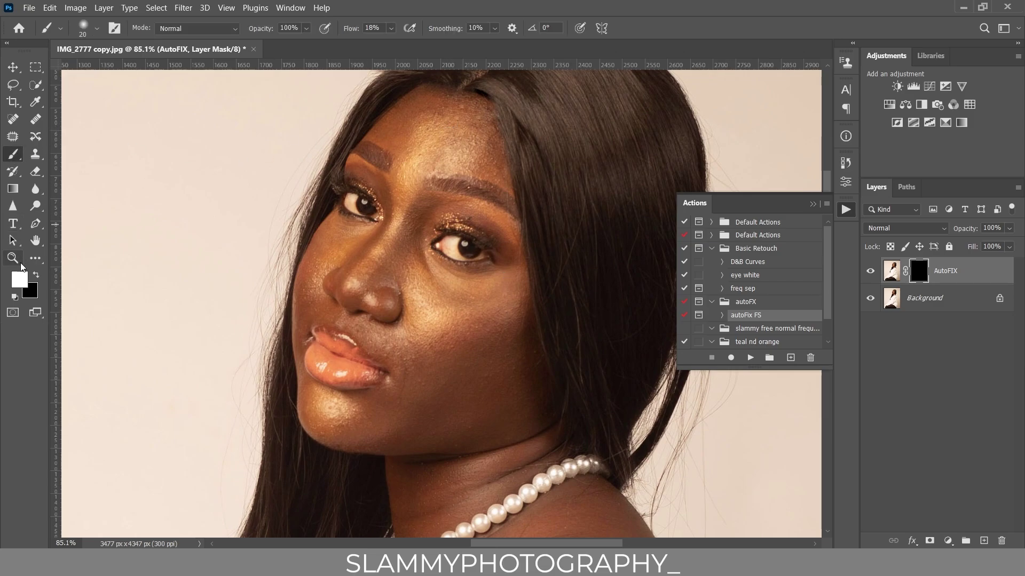
pyautogui.press(']')
pyautogui.press(']')
pyautogui.press(']')
pyautogui.press(']')
pyautogui.press(']')
pyautogui.press(']')
pyautogui.press(']')
pyautogui.press(']')
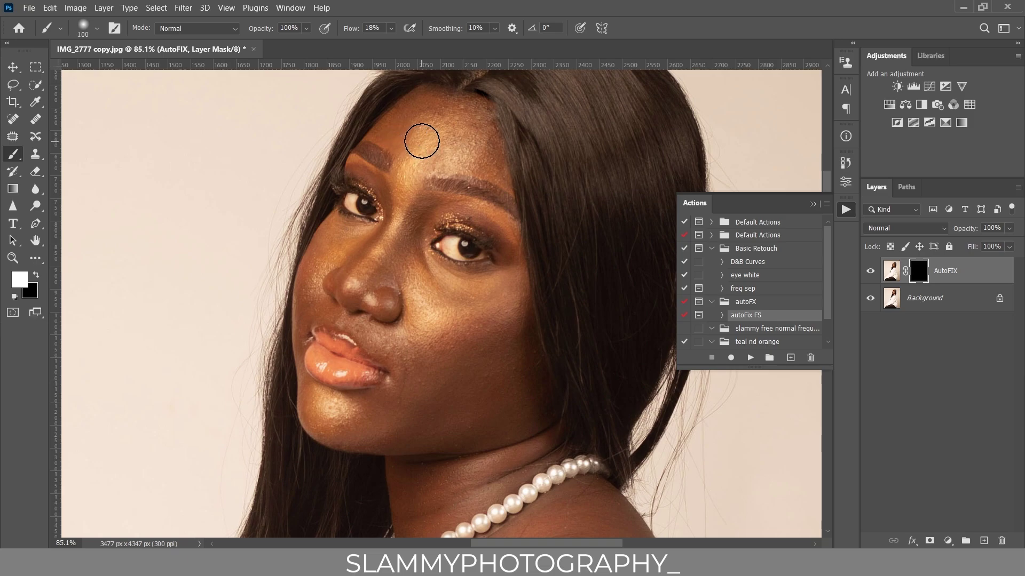
pyautogui.moveTo(423, 119)
pyautogui.mouseDown()
pyautogui.moveTo(417, 153)
pyautogui.moveTo(390, 127)
pyautogui.moveTo(435, 107)
pyautogui.moveTo(472, 119)
pyautogui.moveTo(469, 149)
pyautogui.mouseUp()
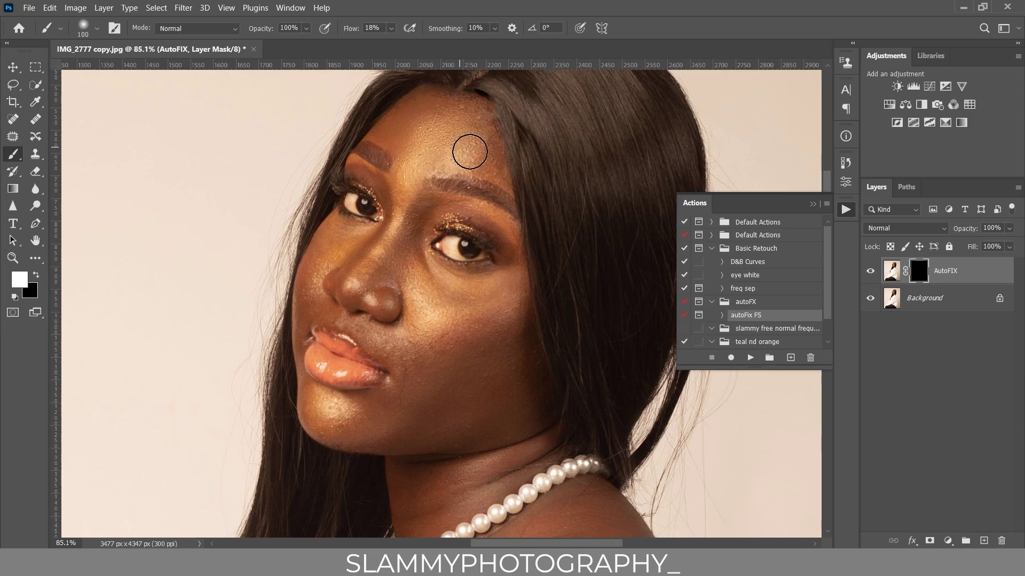
pyautogui.moveTo(352, 33); pyautogui.dragTo(371, 33)
pyautogui.moveTo(425, 133)
pyautogui.mouseDown()
pyautogui.moveTo(412, 142)
pyautogui.moveTo(400, 133)
pyautogui.moveTo(470, 136)
pyautogui.mouseUp()
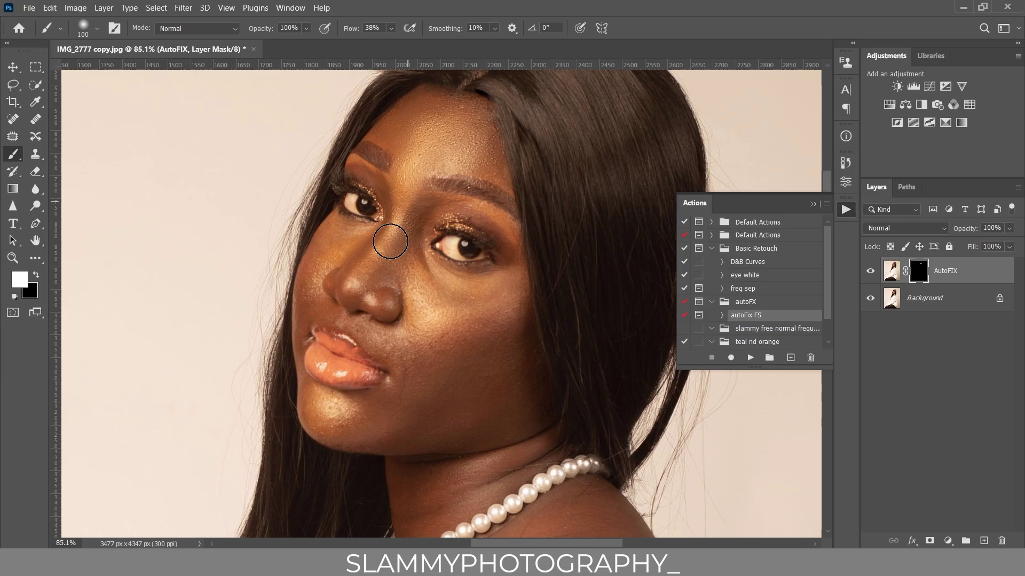
# Paint the smoothing onto the cheek beside the nose with a 125 brush, then zoom out
pyautogui.scroll(-2, 438, 331)
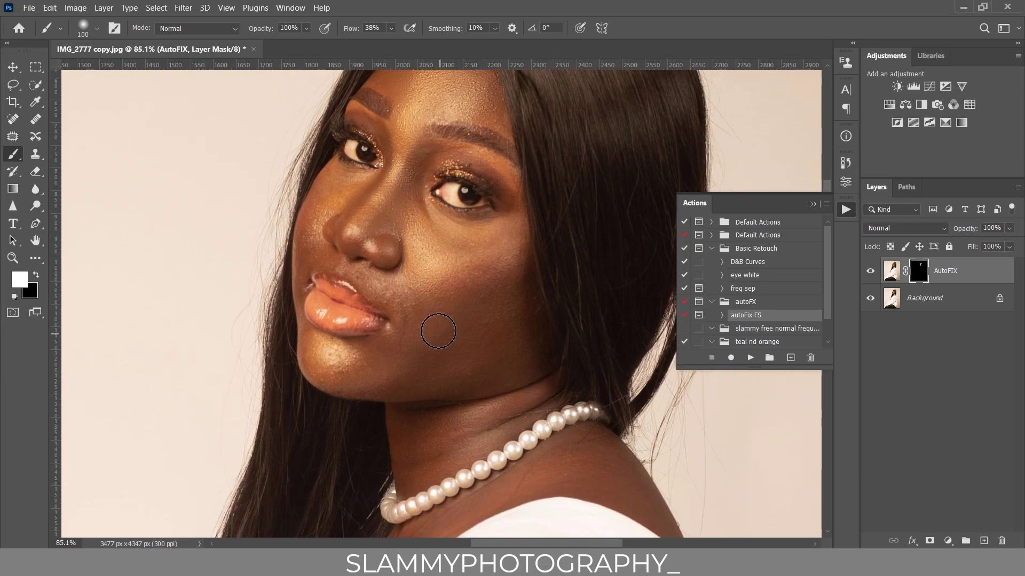
pyautogui.scroll(-1, 438, 332)
pyautogui.press(']')
pyautogui.press(']')
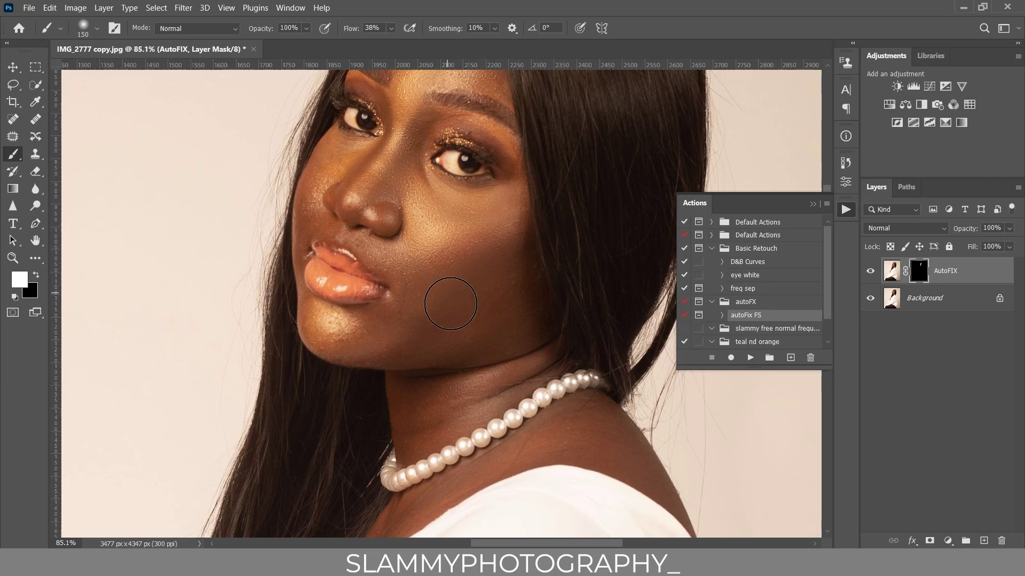
pyautogui.press('[')
pyautogui.moveTo(418, 291)
pyautogui.mouseDown()
pyautogui.moveTo(343, 224)
pyautogui.moveTo(337, 195)
pyautogui.moveTo(318, 221)
pyautogui.mouseUp()
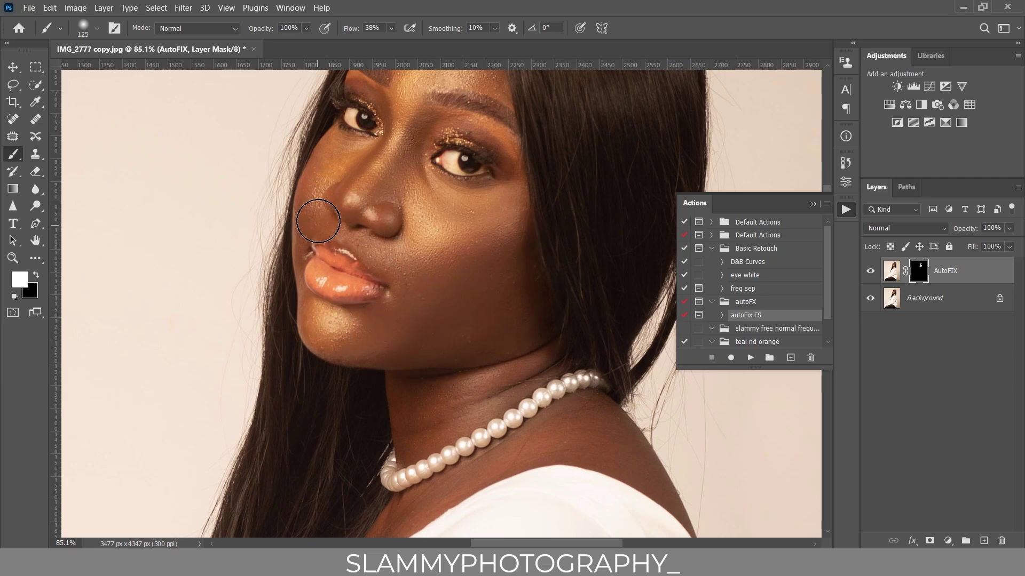
pyautogui.press('[')
pyautogui.press(']')
pyautogui.press('z')
pyautogui.hotkey('ctrl', '-')
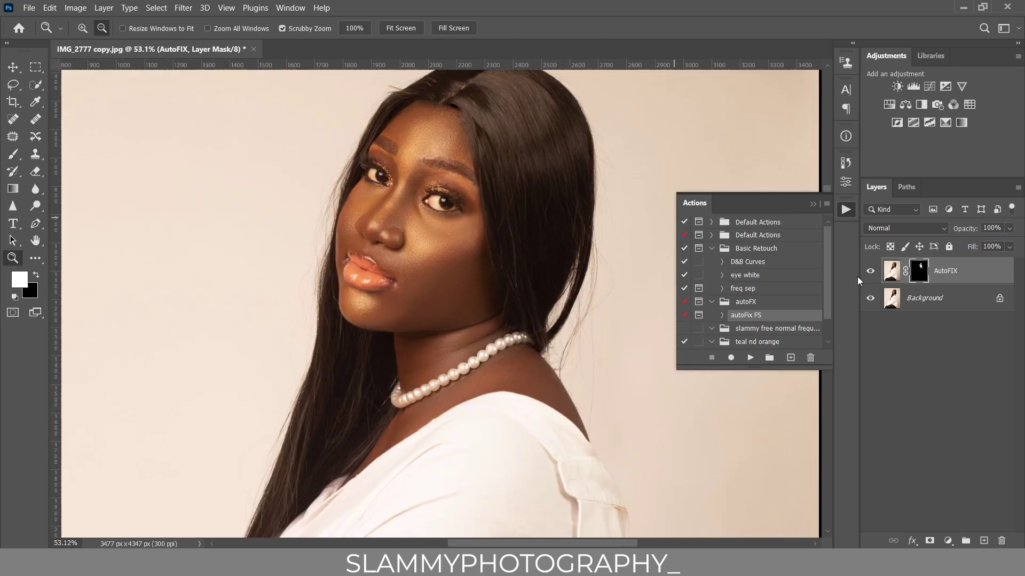
# Flatten the image and rerun autoFix FS to create a fresh AutoFIX layer
pyautogui.rightClick(1001, 271)
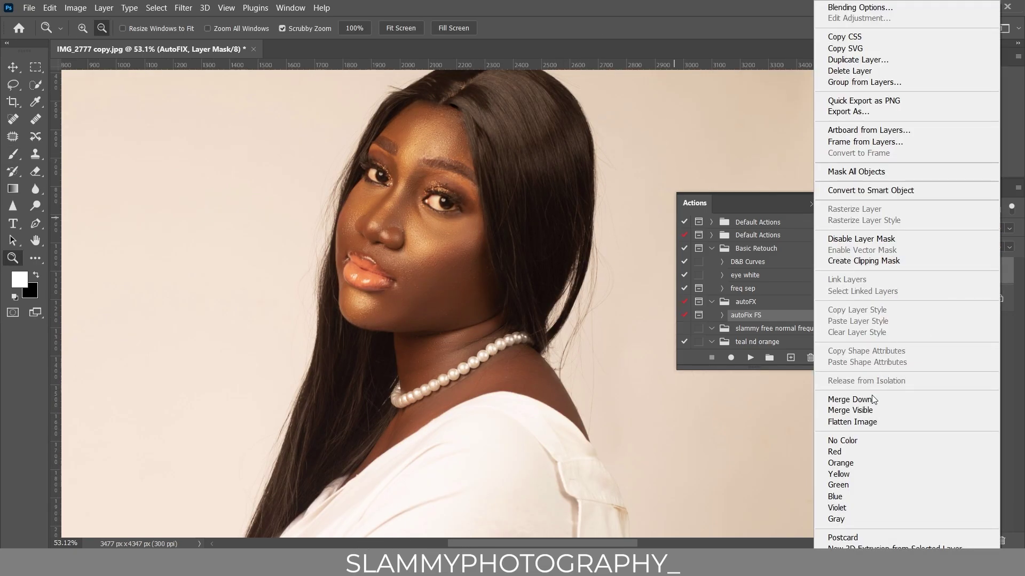
pyautogui.click(859, 424)
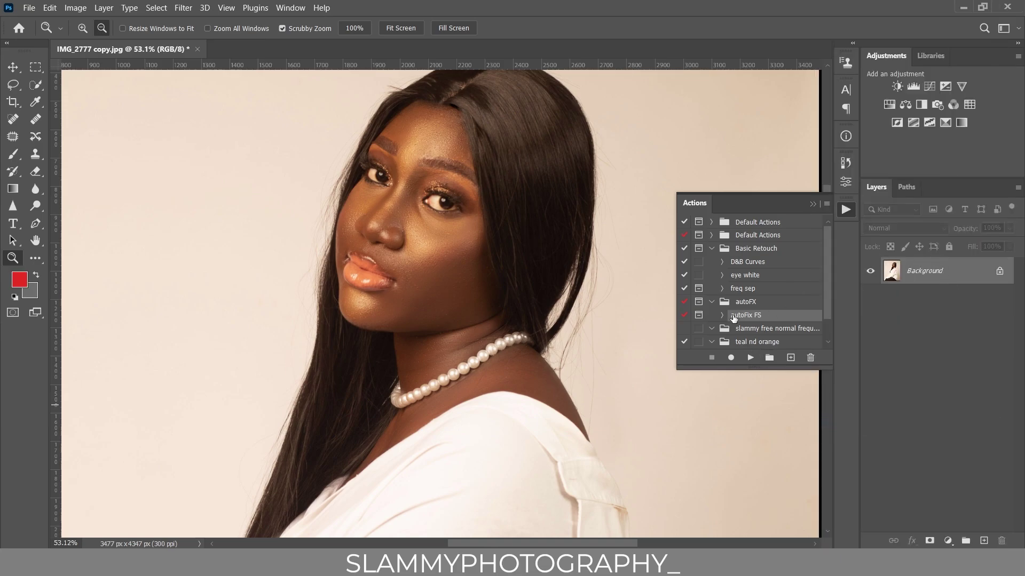
pyautogui.click(750, 358)
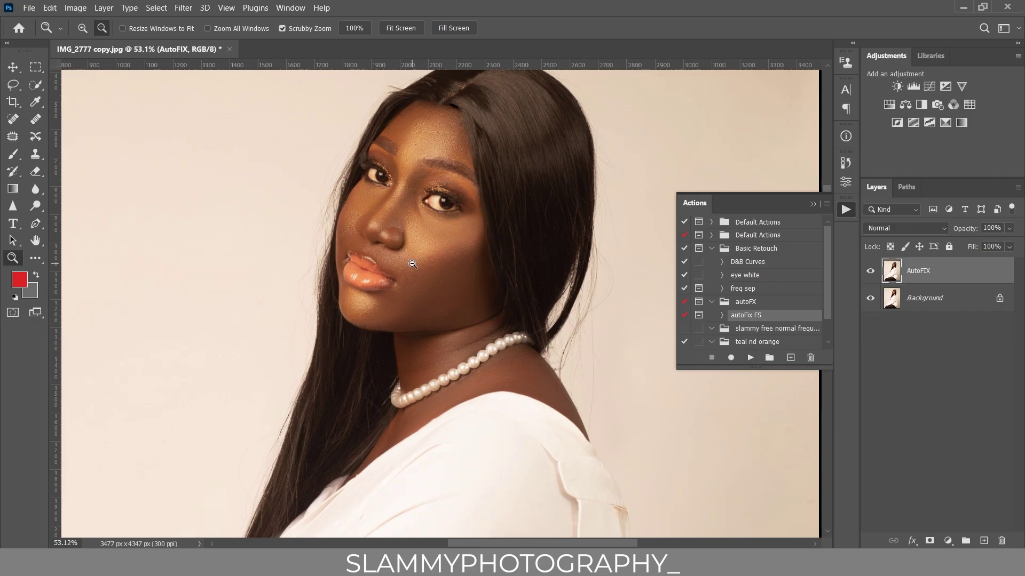
# Zoom in on the forehead and give the new AutoFIX layer an inverted black mask
pyautogui.scroll(3, 473, 160)
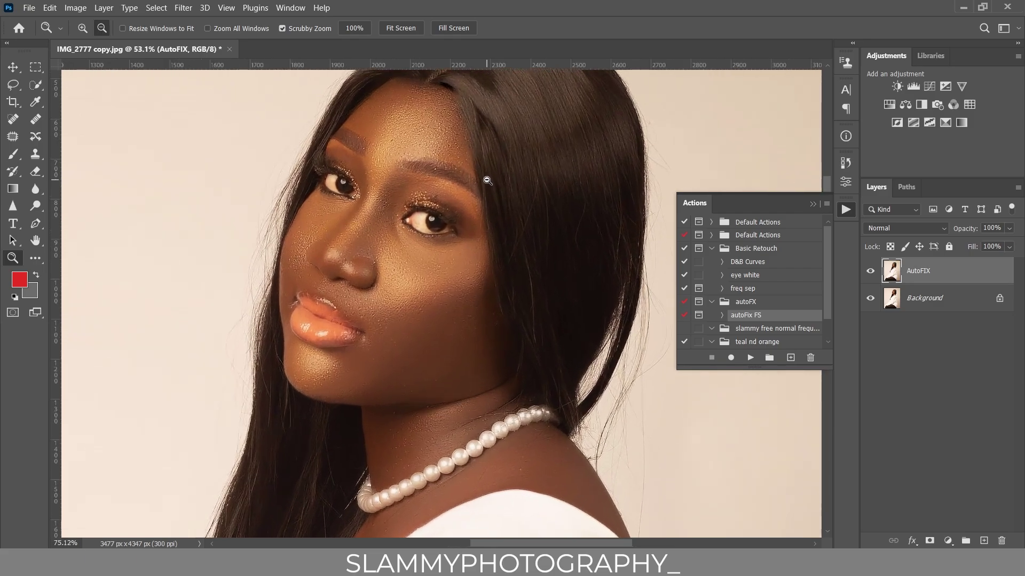
pyautogui.moveTo(423, 125); pyautogui.dragTo(435, 132)
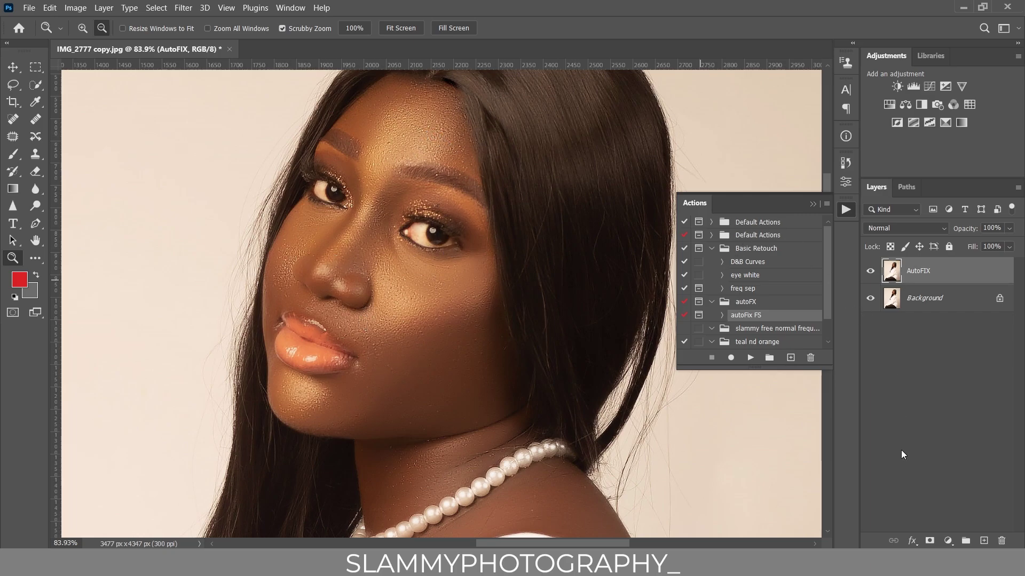
pyautogui.click(929, 541)
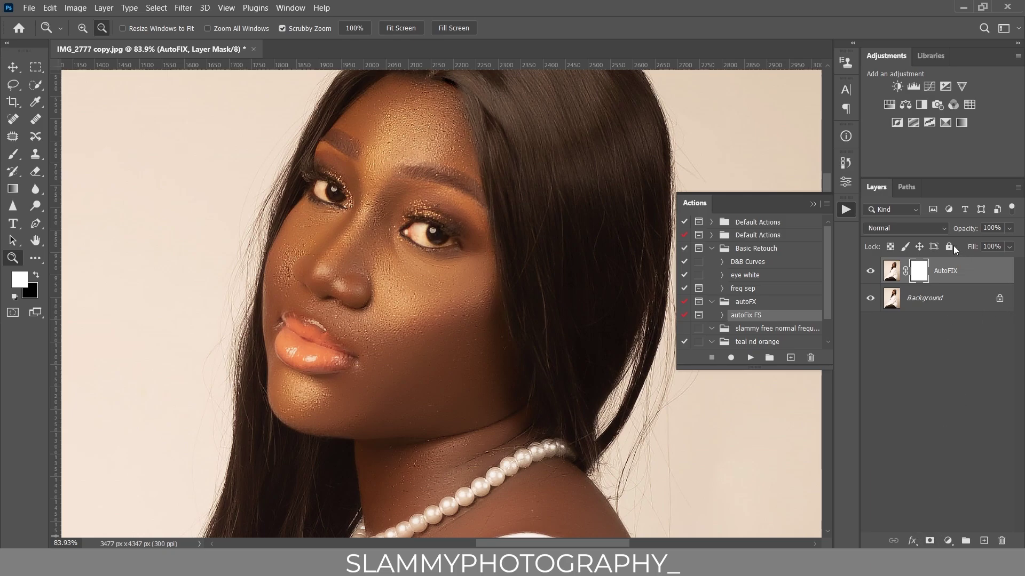
pyautogui.hotkey('ctrl', 'i')
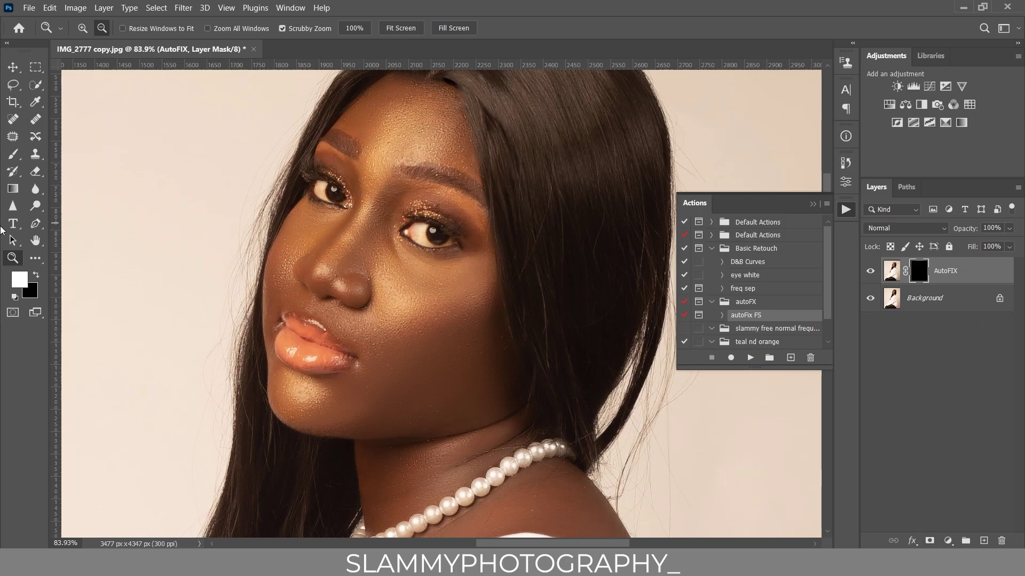
# Paint white over the forehead and face skin, varying the brush between 90 and 125
pyautogui.click(13, 155)
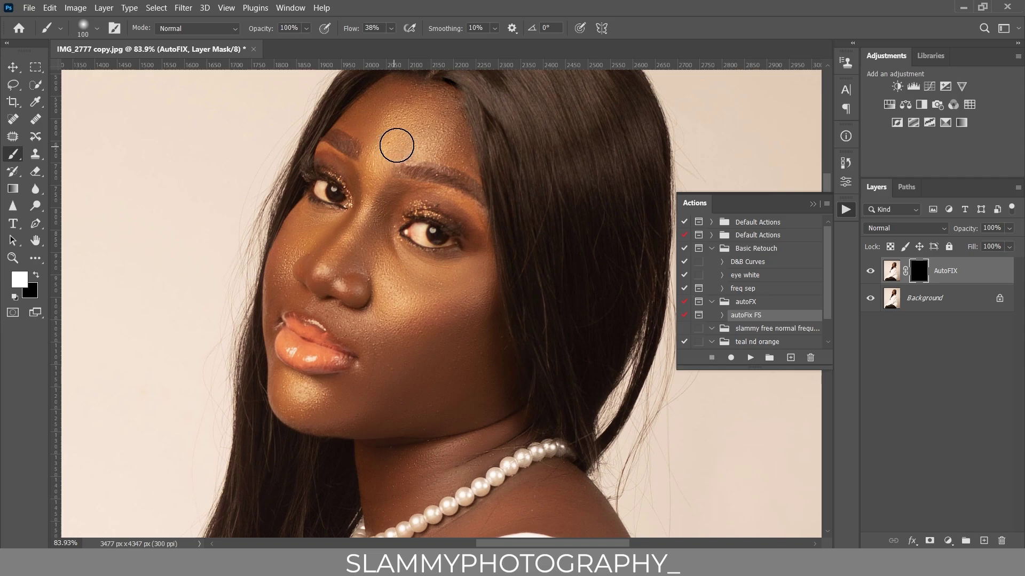
pyautogui.moveTo(380, 121)
pyautogui.mouseDown()
pyautogui.moveTo(416, 104)
pyautogui.moveTo(445, 139)
pyautogui.moveTo(443, 114)
pyautogui.mouseUp()
pyautogui.press('[')
pyautogui.press('[')
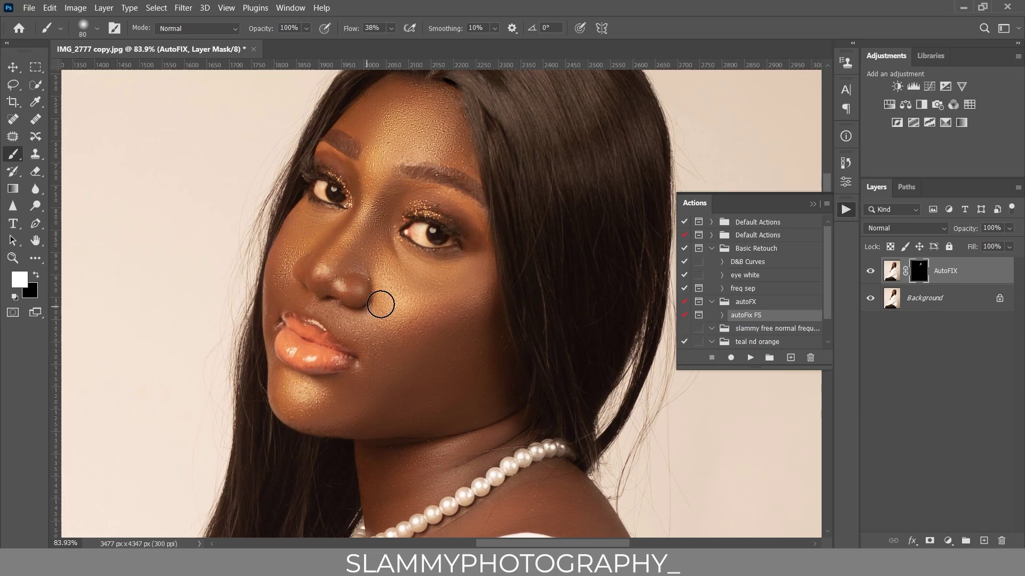
pyautogui.press(']')
pyautogui.press(']')
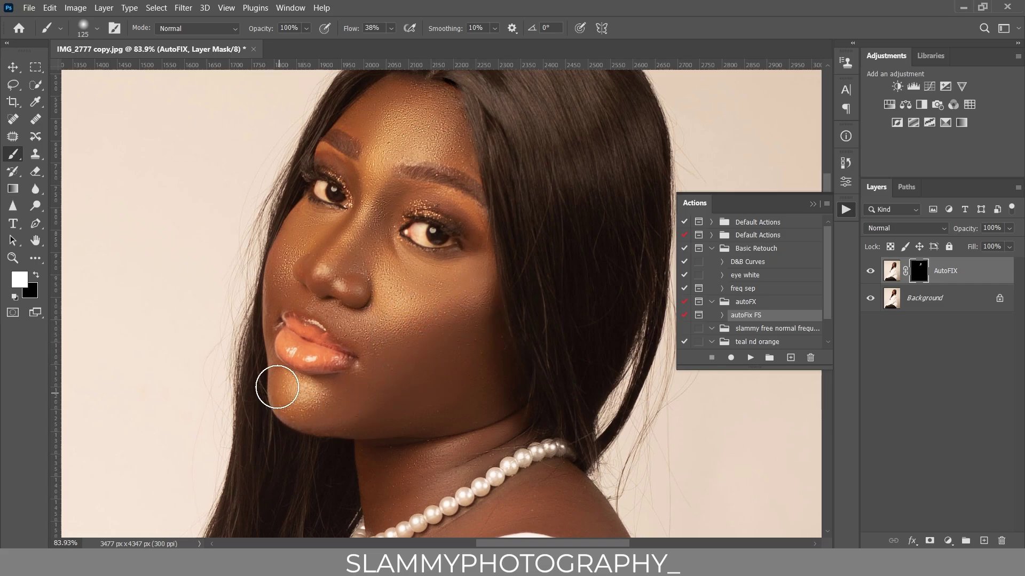
pyautogui.scroll(-2, 469, 396)
pyautogui.press(']')
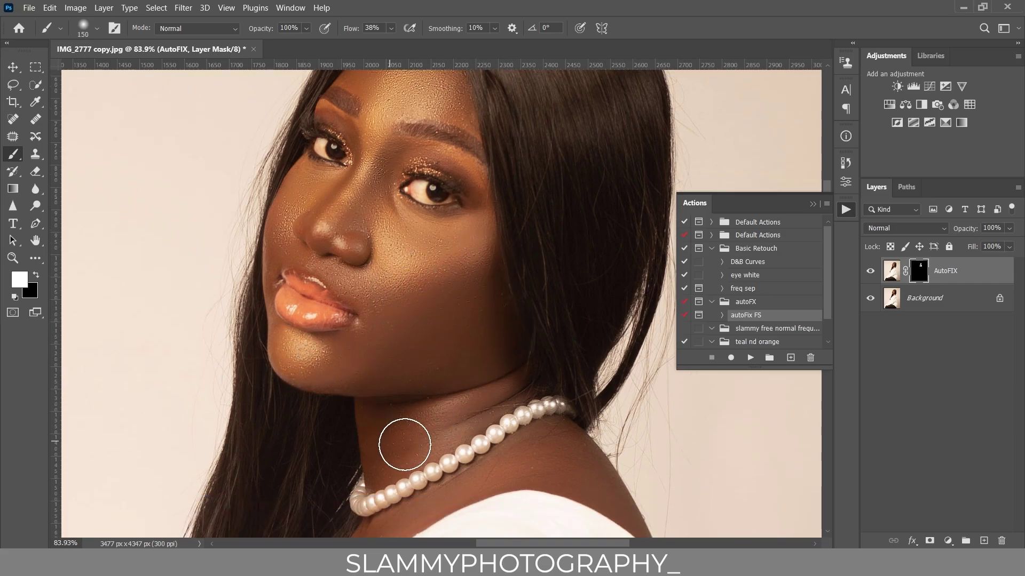
pyautogui.press('[')
pyautogui.press('[')
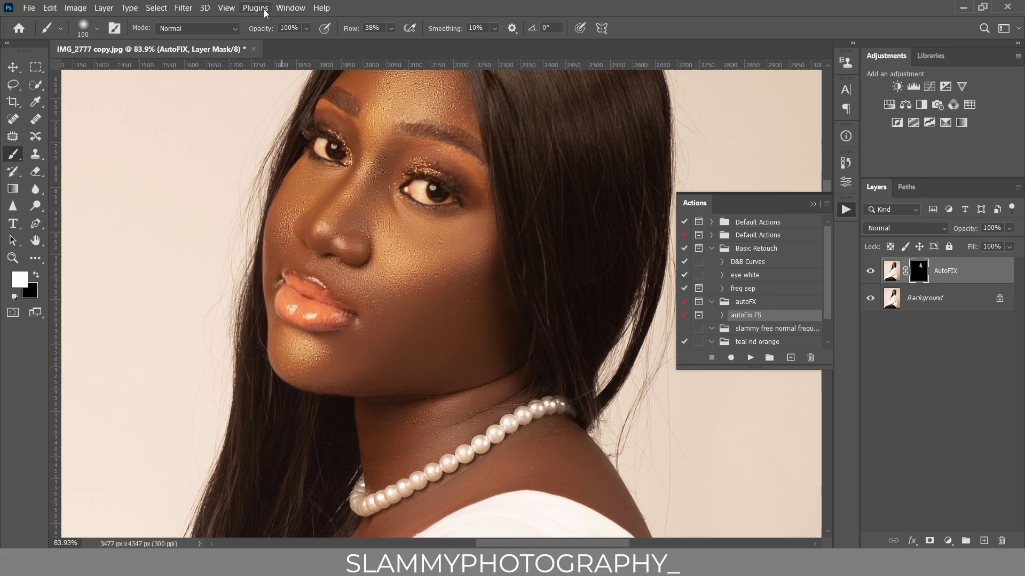
pyautogui.click(229, 7)
pyautogui.click(264, 137)
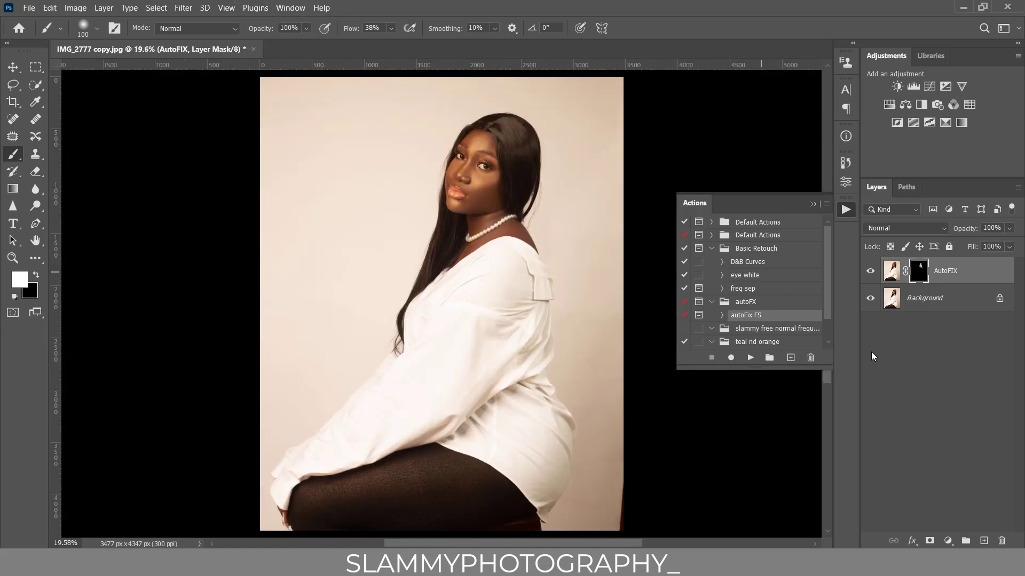
pyautogui.click(846, 181)
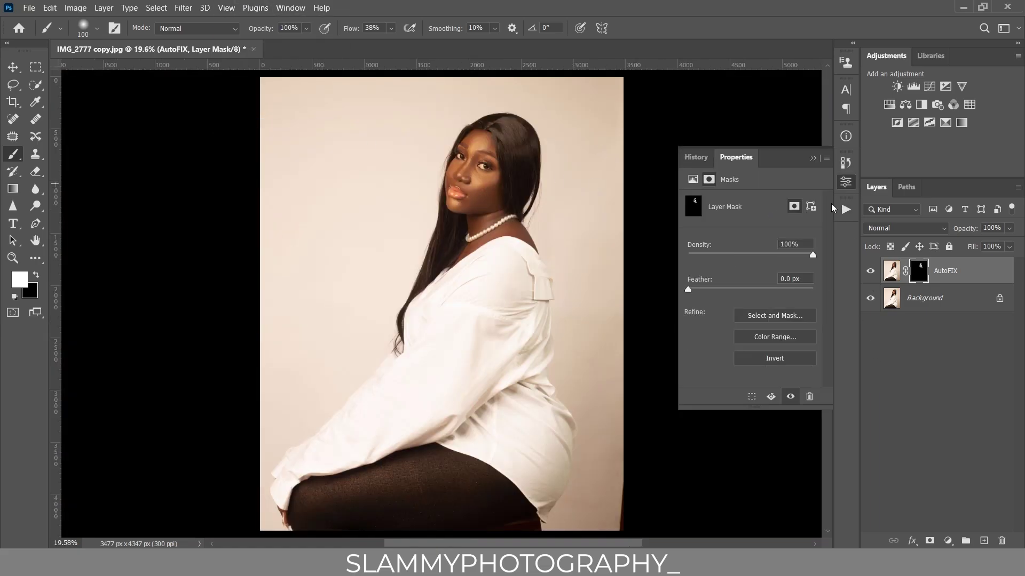
pyautogui.click(845, 163)
pyautogui.scroll(15, 776, 221)
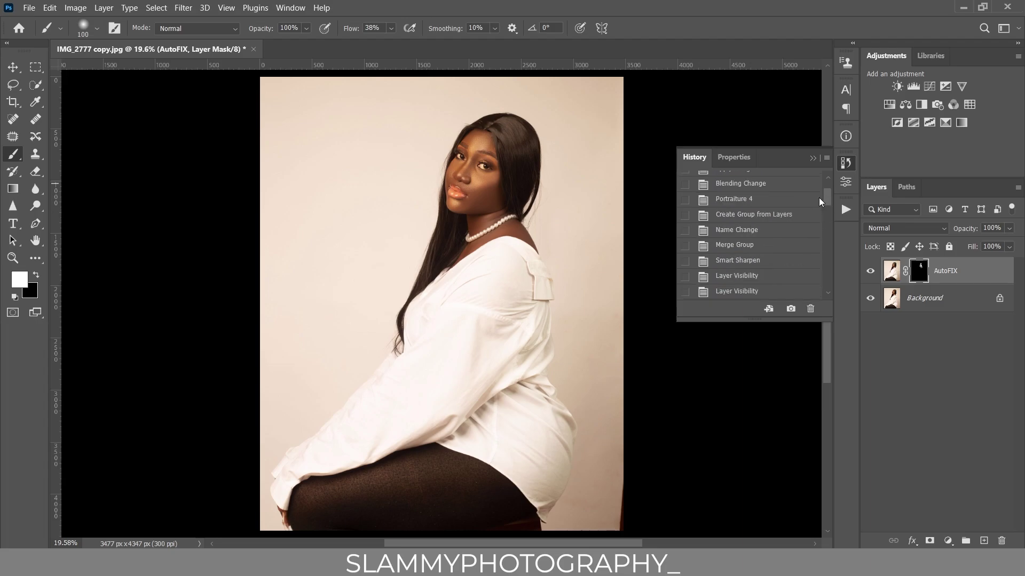
pyautogui.click(778, 205)
pyautogui.click(777, 192)
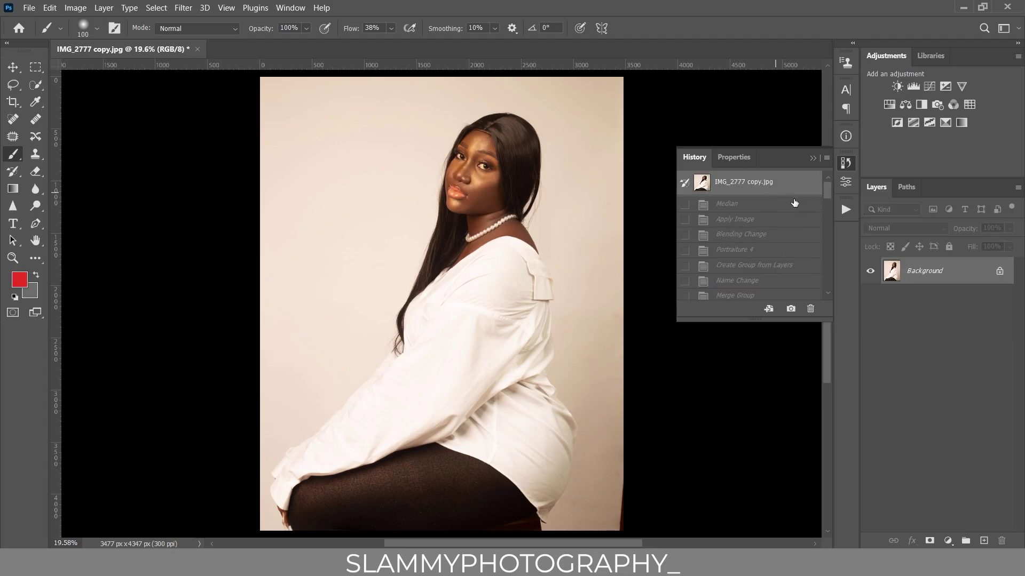
pyautogui.moveTo(826, 200); pyautogui.dragTo(822, 299)
pyautogui.click(742, 292)
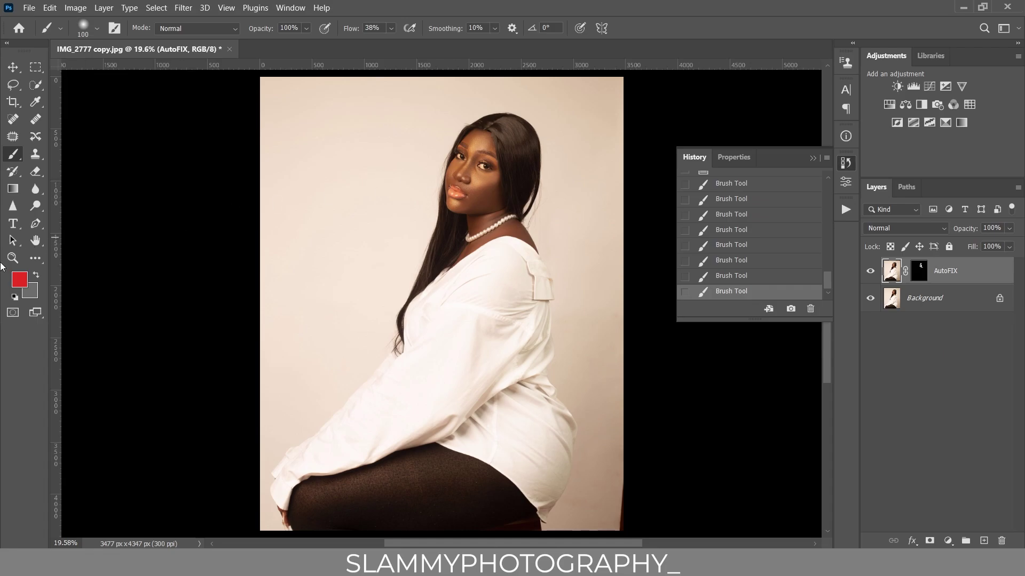
pyautogui.click(13, 258)
pyautogui.moveTo(486, 150); pyautogui.dragTo(536, 200)
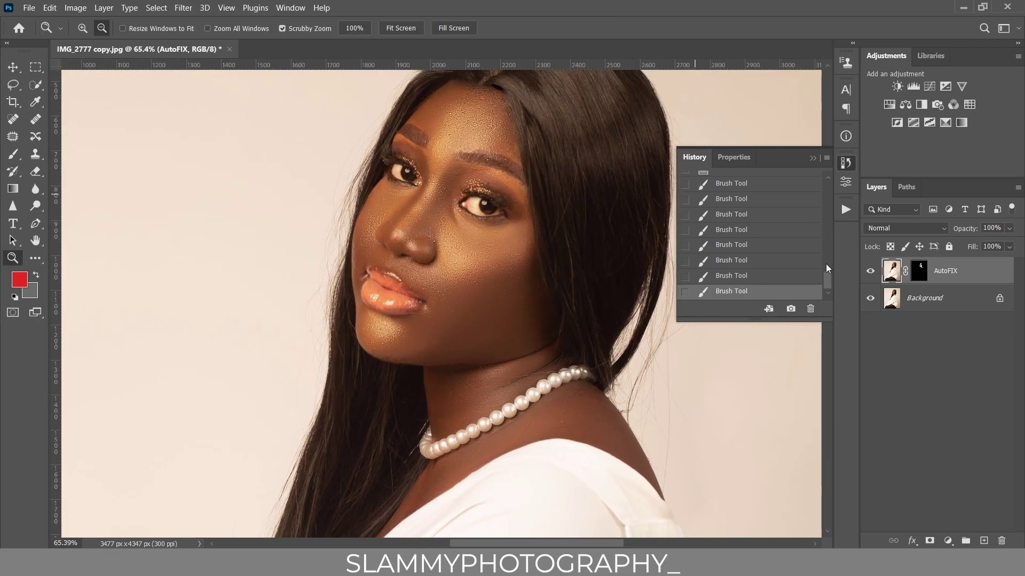
pyautogui.moveTo(826, 264)
pyautogui.mouseDown()
pyautogui.moveTo(824, 185)
pyautogui.moveTo(825, 287)
pyautogui.mouseUp()
pyautogui.click(753, 183)
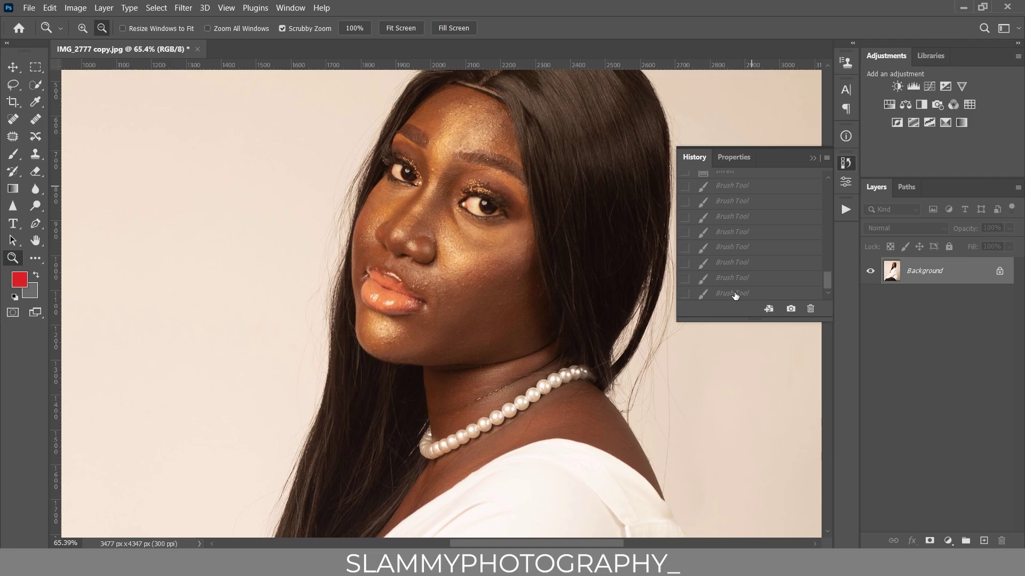
pyautogui.click(735, 294)
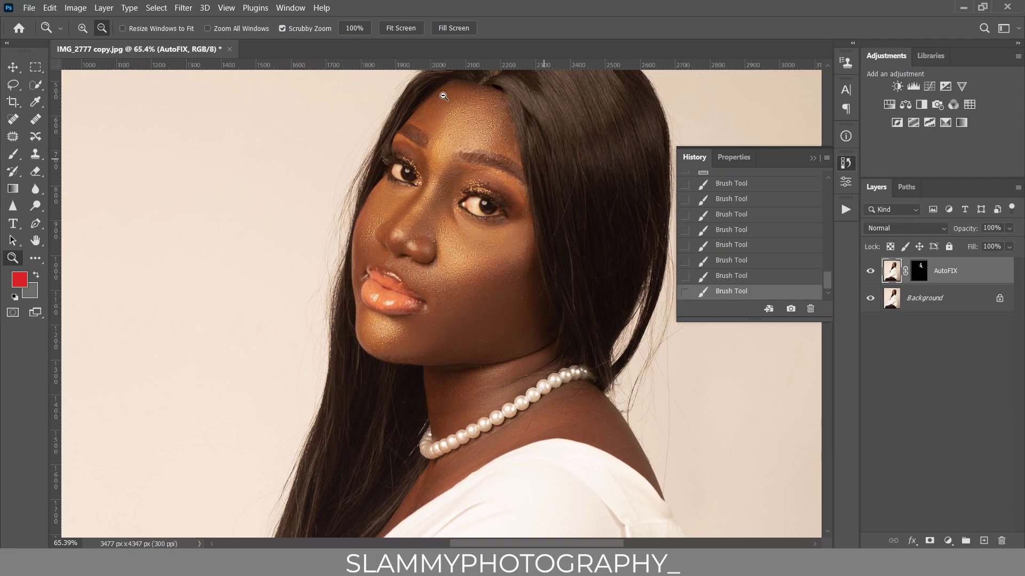
pyautogui.hotkey('ctrl', '0')
pyautogui.click(846, 210)
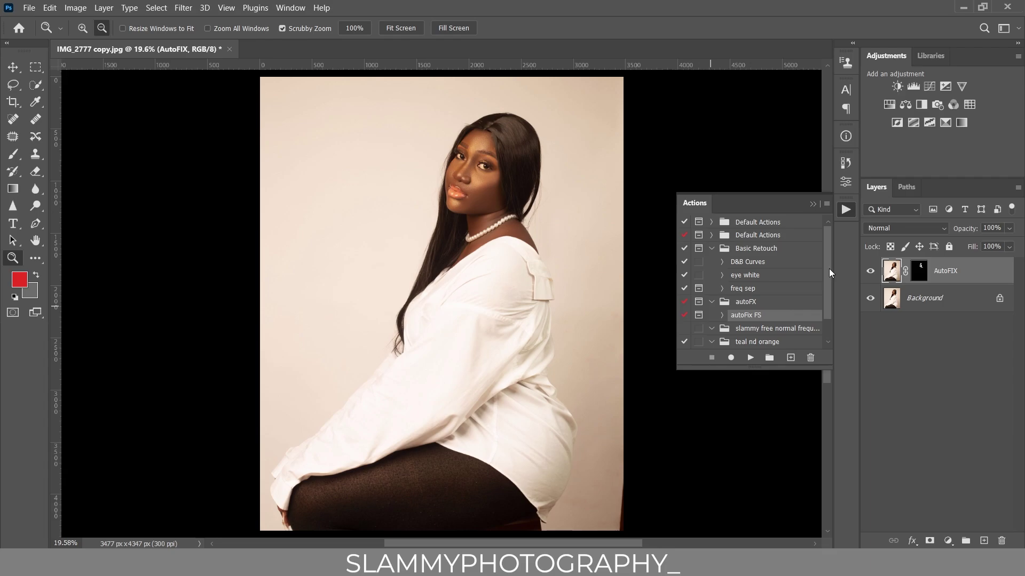
# Flatten the masked AutoFIX layer into the Background with Flatten Image
pyautogui.click(814, 205)
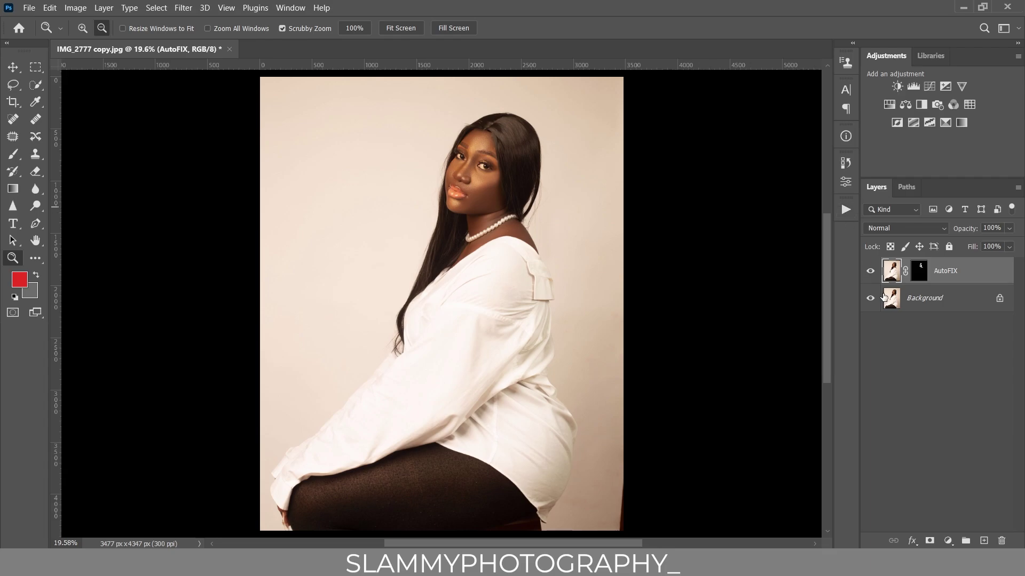
pyautogui.rightClick(990, 273)
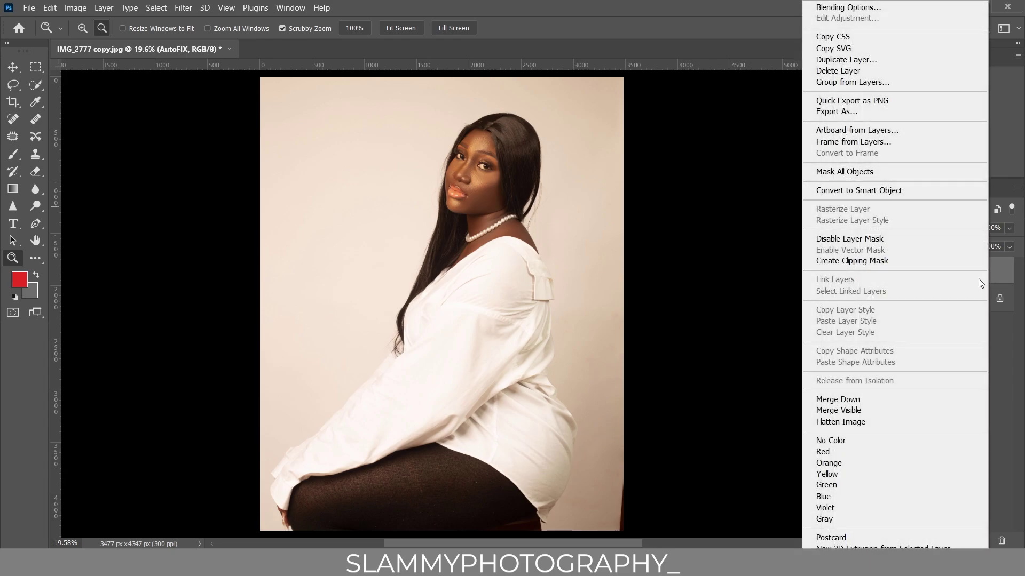
pyautogui.click(885, 421)
pyautogui.click(852, 210)
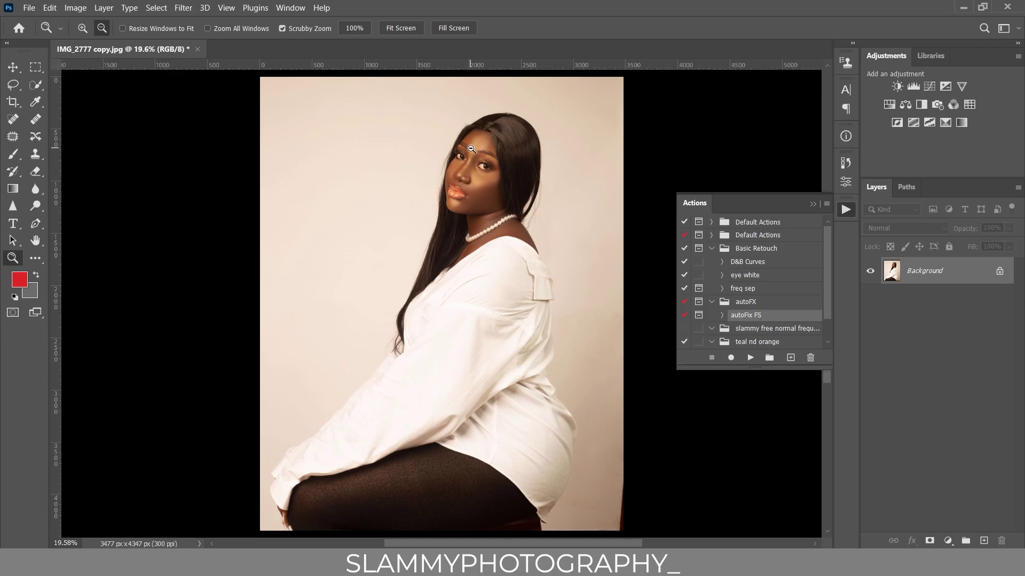
# Inspect the flattened portrait on the face and shoulder, fitting it on screen between views
pyautogui.scroll(4, 471, 149)
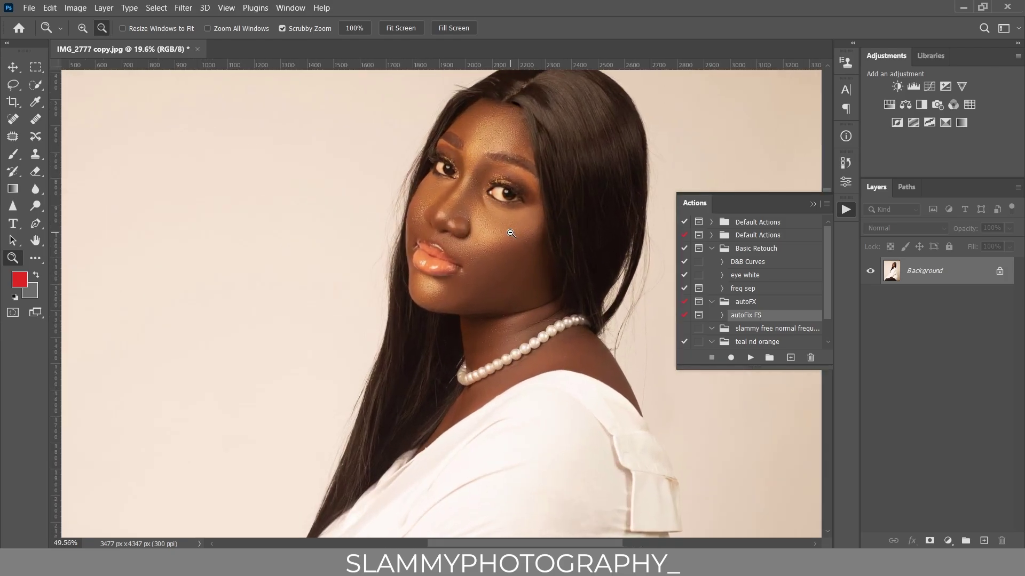
pyautogui.click(226, 8)
pyautogui.click(277, 124)
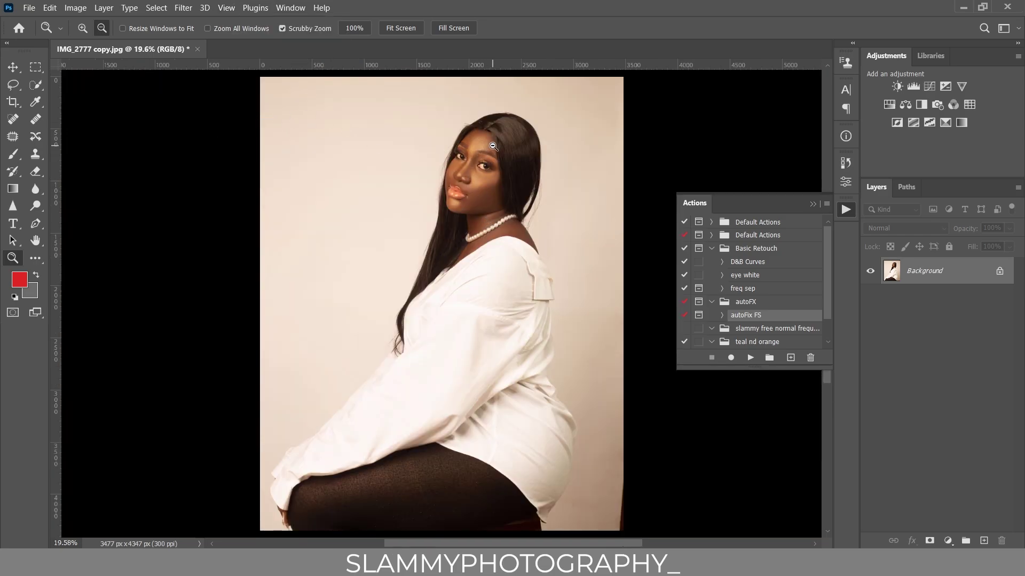
pyautogui.click(494, 145)
pyautogui.click(226, 8)
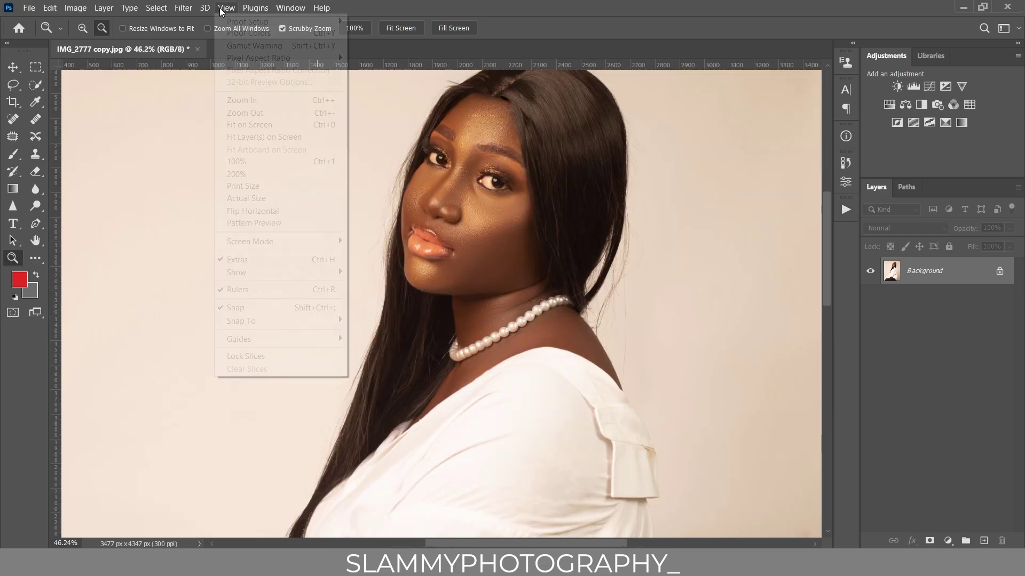
pyautogui.click(256, 124)
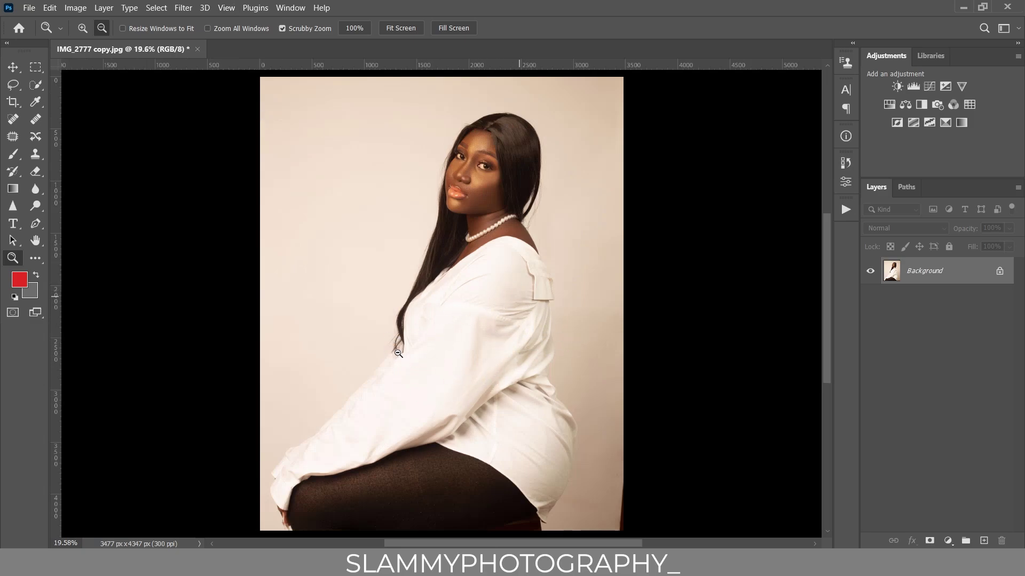
pyautogui.moveTo(481, 367); pyautogui.dragTo(521, 377)
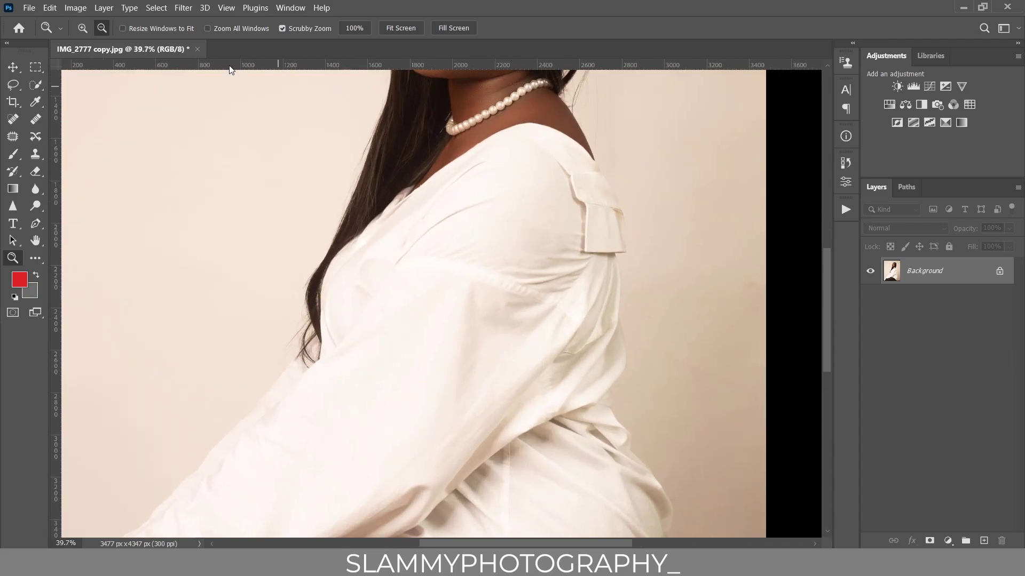
pyautogui.click(227, 8)
pyautogui.click(256, 126)
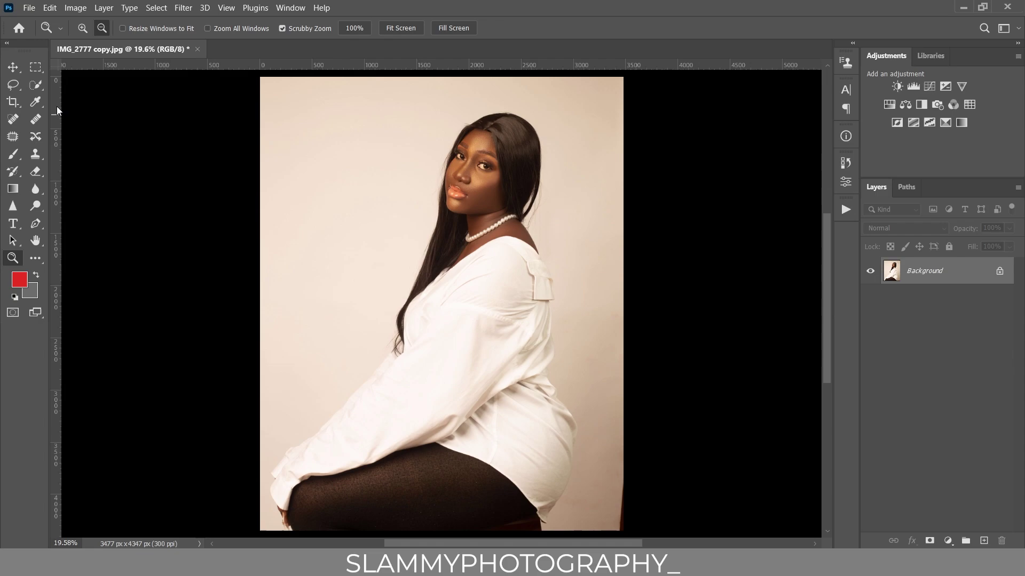
pyautogui.click(13, 136)
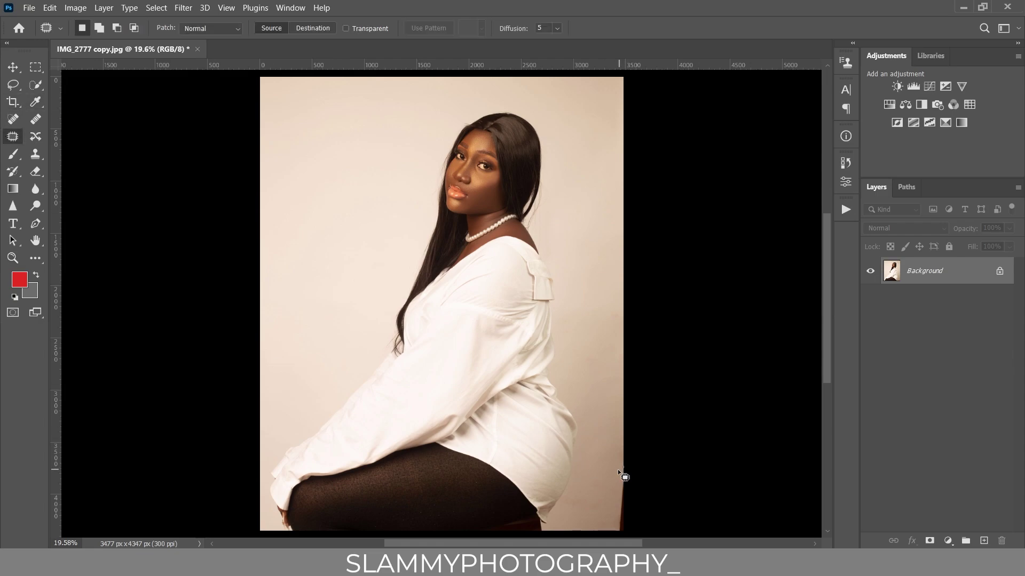
# Patch the photo's bottom-right edge, then duplicate Background and open the copy in Camera Raw Filter
pyautogui.moveTo(619, 472)
pyautogui.mouseDown()
pyautogui.moveTo(594, 509)
pyautogui.moveTo(600, 545)
pyautogui.moveTo(661, 500)
pyautogui.moveTo(644, 446)
pyautogui.moveTo(612, 457)
pyautogui.moveTo(588, 499)
pyautogui.moveTo(661, 547)
pyautogui.moveTo(684, 450)
pyautogui.moveTo(629, 428)
pyautogui.moveTo(601, 507)
pyautogui.mouseUp()
pyautogui.hotkey('ctrl', 'd')
pyautogui.moveTo(939, 272); pyautogui.dragTo(985, 539)
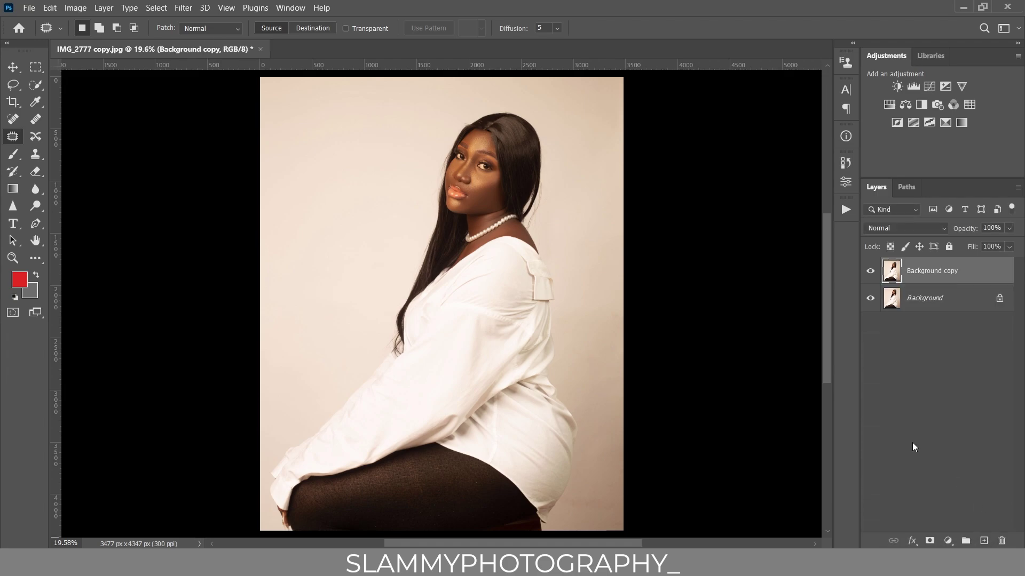
pyautogui.click(181, 9)
pyautogui.click(228, 101)
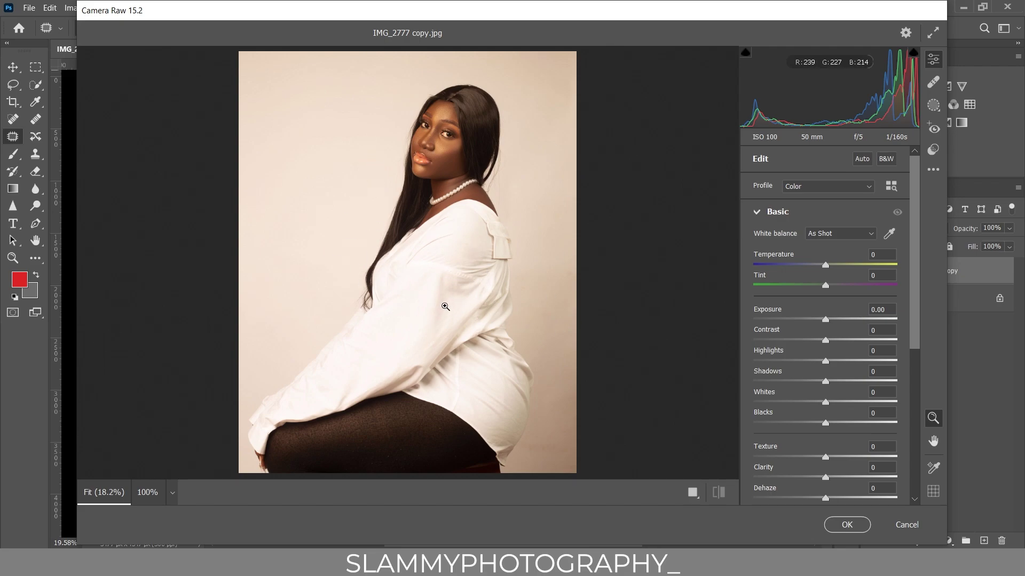
# Set Temperature -27, Tint -2, Exposure +0.16, Highlights -77 and Whites -45 in the Basic panel
pyautogui.moveTo(790, 256); pyautogui.dragTo(771, 261)
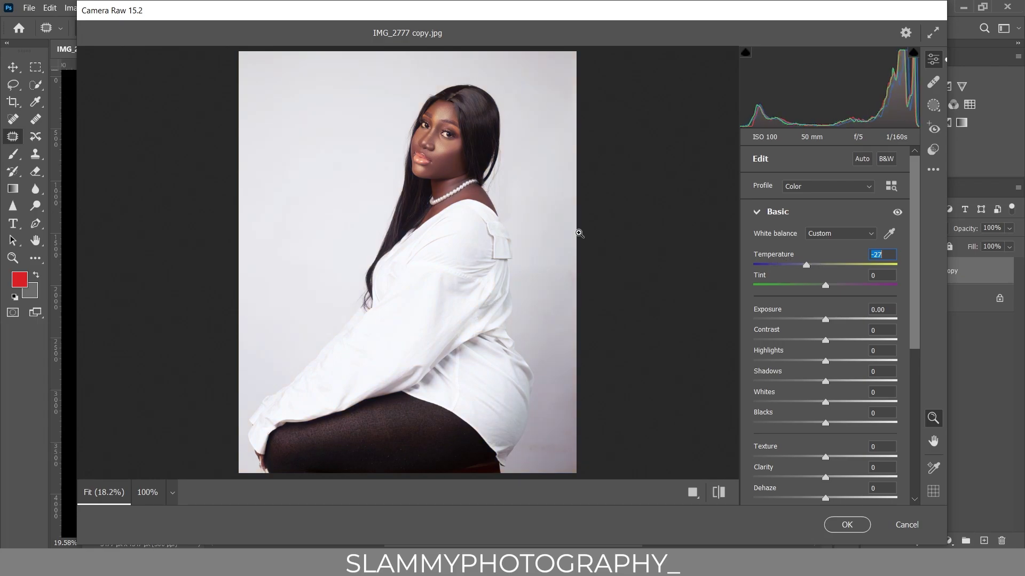
pyautogui.click(433, 147)
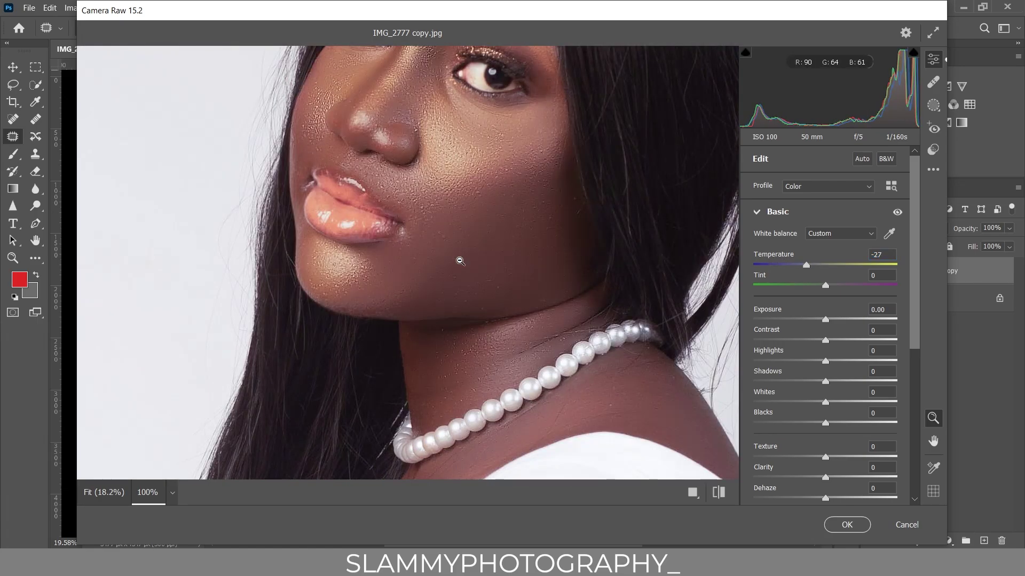
pyautogui.click(475, 228)
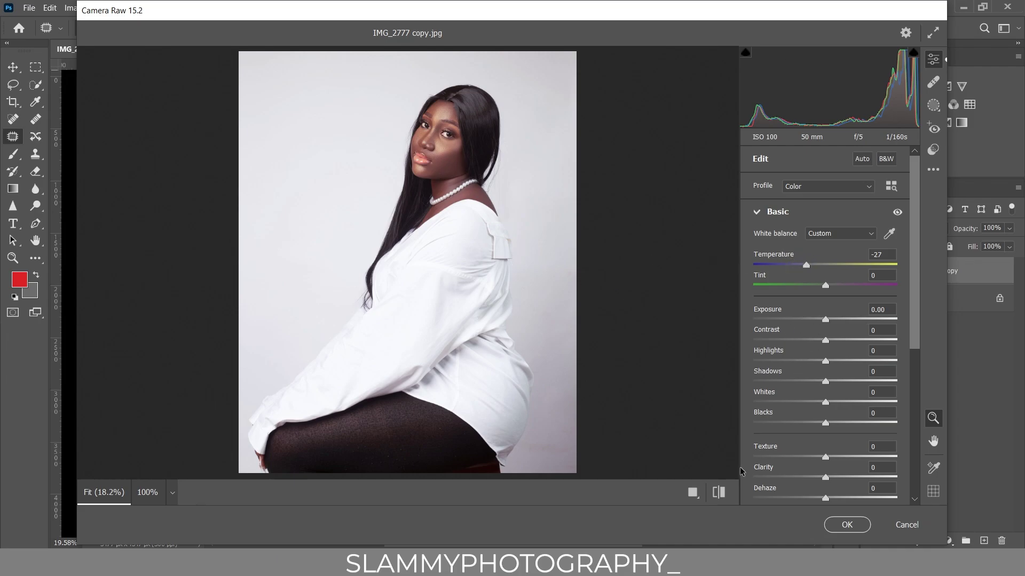
pyautogui.click(693, 492)
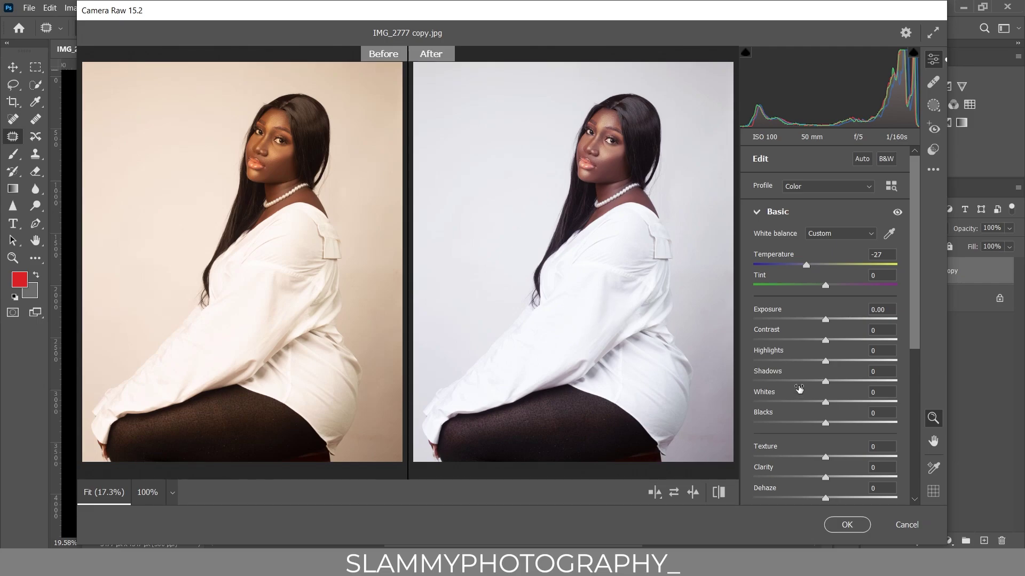
pyautogui.click(772, 362)
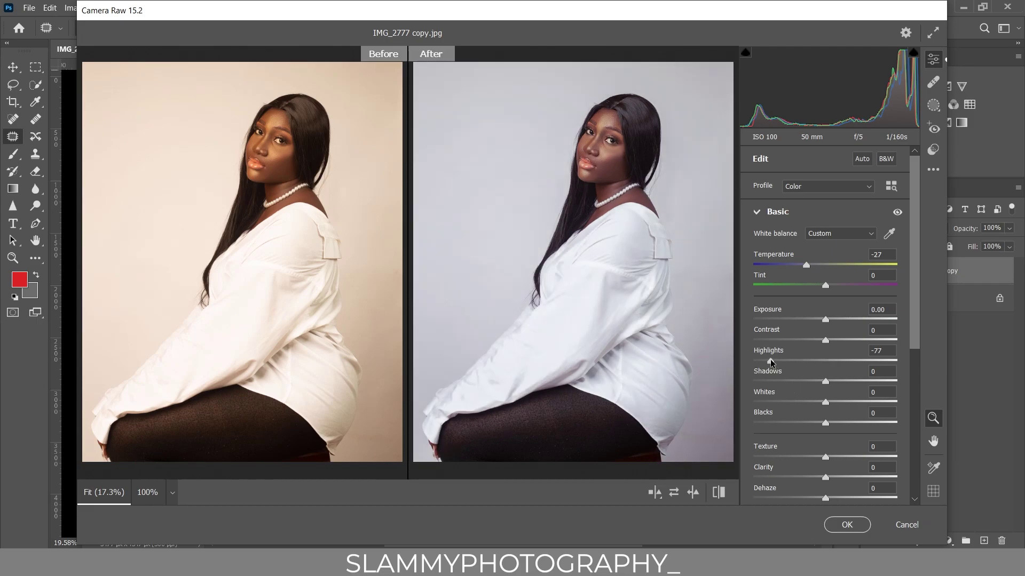
pyautogui.click(795, 402)
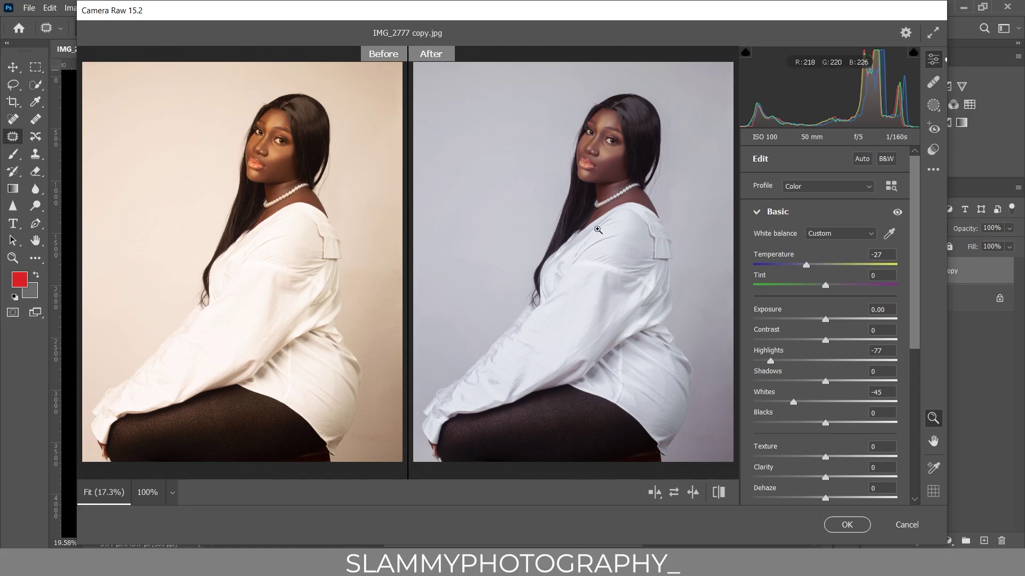
pyautogui.moveTo(776, 312); pyautogui.dragTo(781, 313)
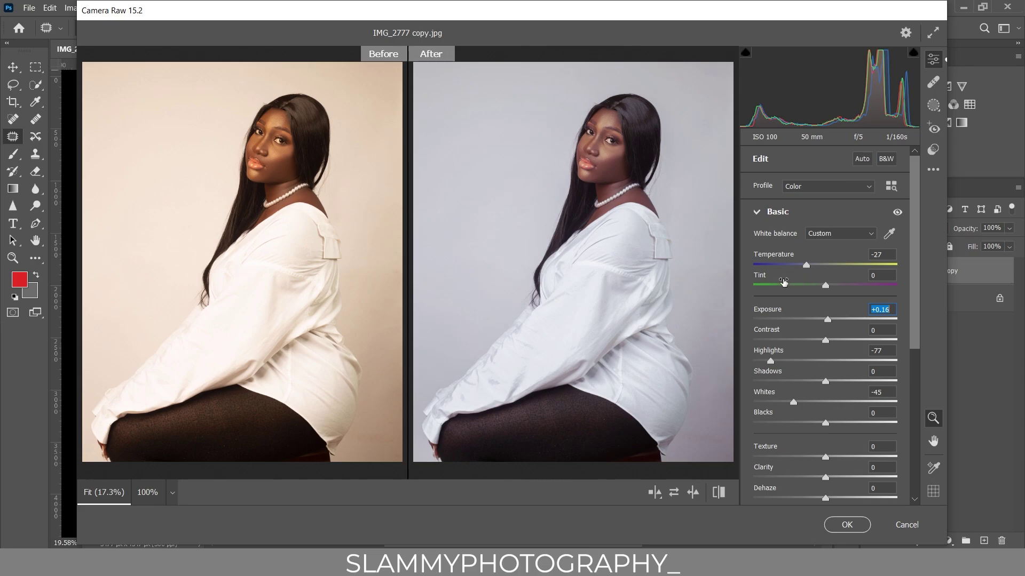
pyautogui.moveTo(780, 277); pyautogui.dragTo(780, 277)
# Zoom in on the shirt to compare, then cycle the before/after layouts back to the edited view
pyautogui.moveTo(607, 269); pyautogui.dragTo(670, 320)
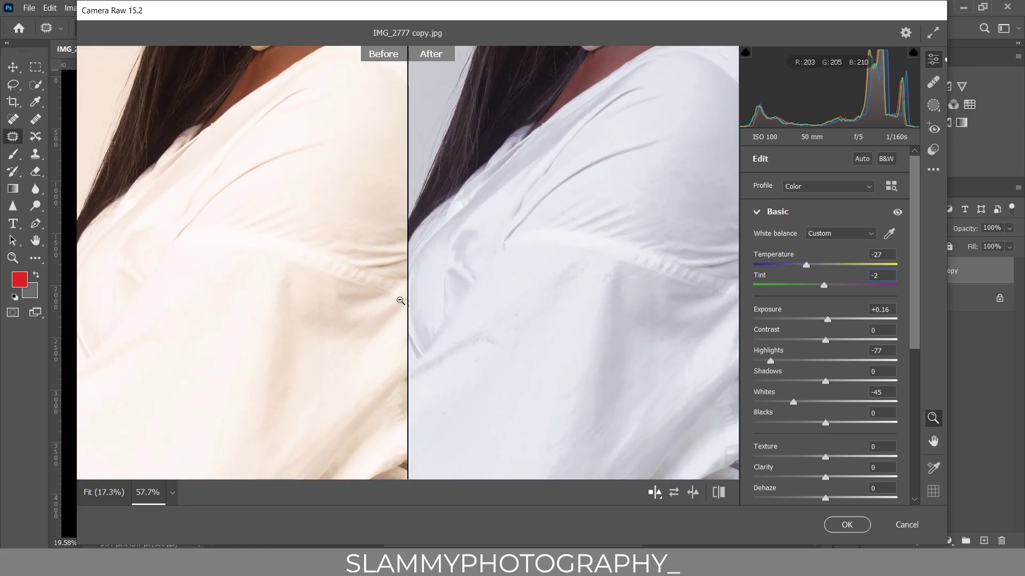
pyautogui.click(654, 493)
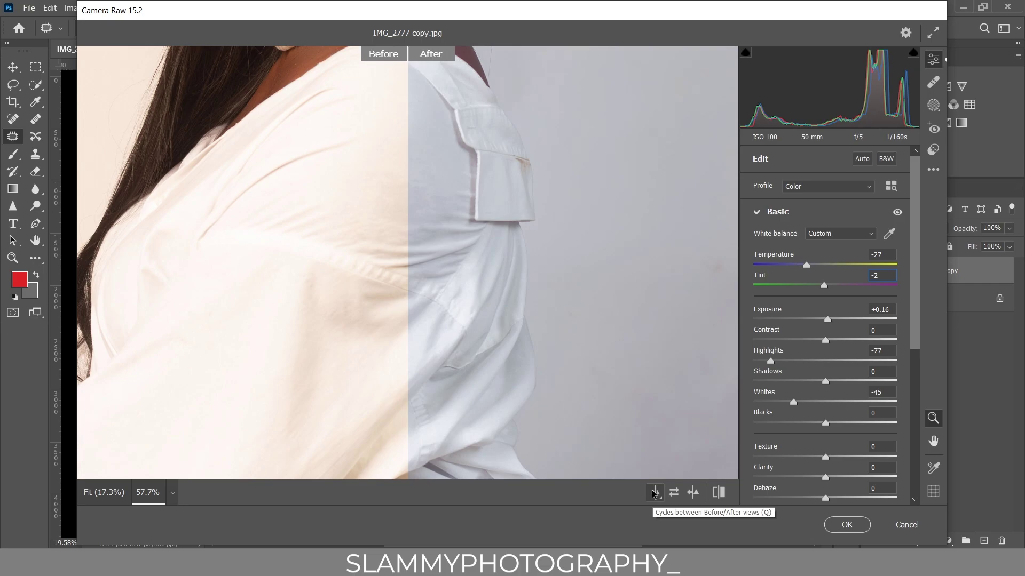
pyautogui.click(654, 492)
pyautogui.click(655, 492)
pyautogui.click(655, 492)
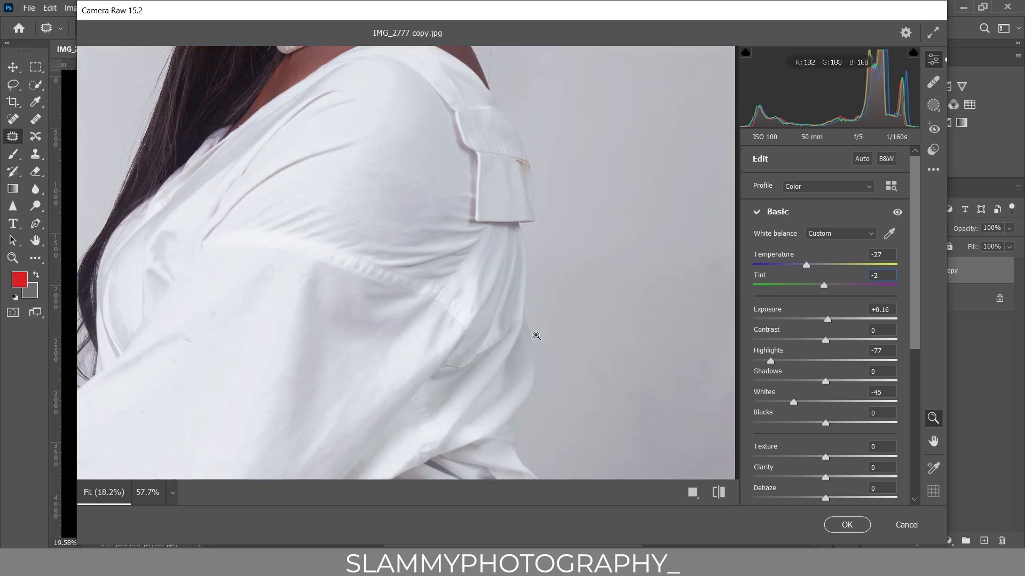
pyautogui.click(533, 339)
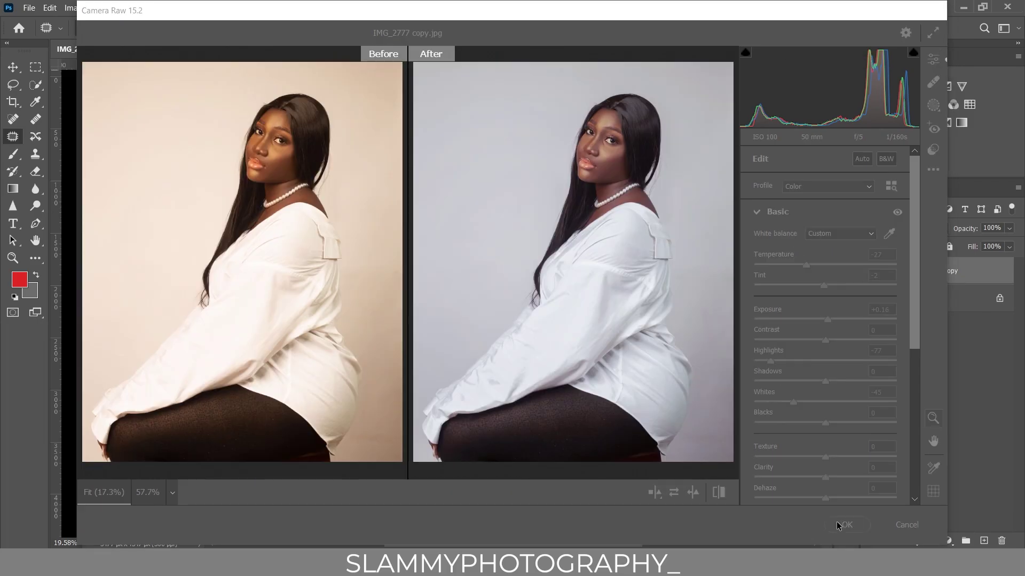
# Commit the Camera Raw grade to Background copy, clear the selection, and zoom in on the face
pyautogui.press('Return')
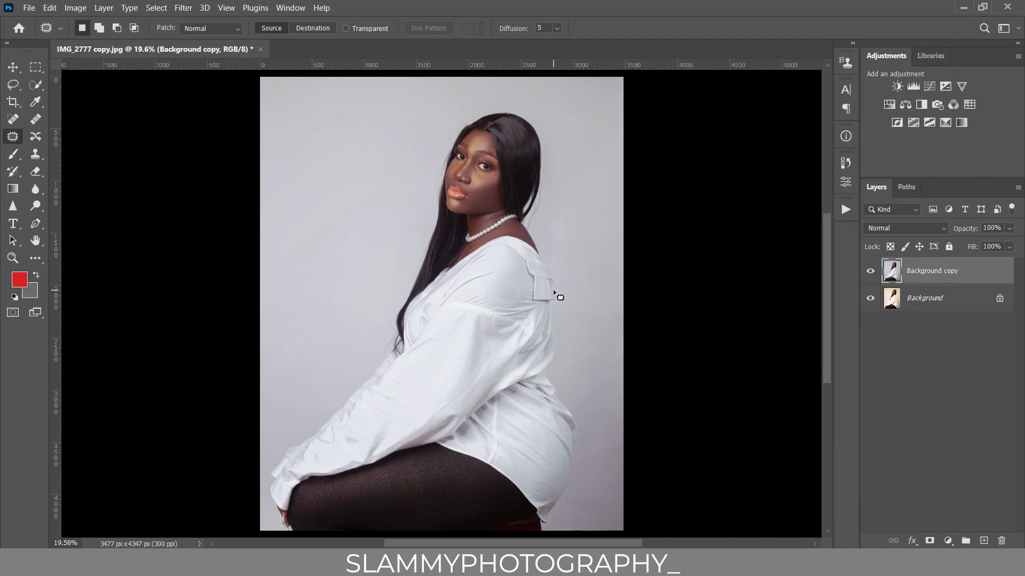
pyautogui.moveTo(520, 239); pyautogui.dragTo(521, 239)
pyautogui.hotkey('ctrl', 'd')
pyautogui.press('z')
pyautogui.moveTo(480, 151); pyautogui.dragTo(531, 222)
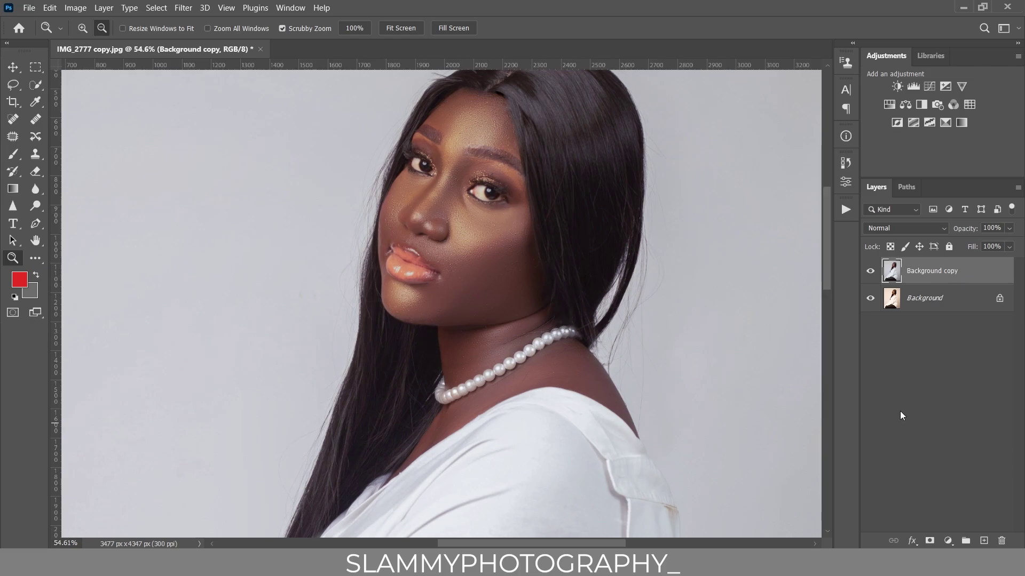
# Add a layer mask to Background copy and brush black over the face and neck
pyautogui.click(930, 538)
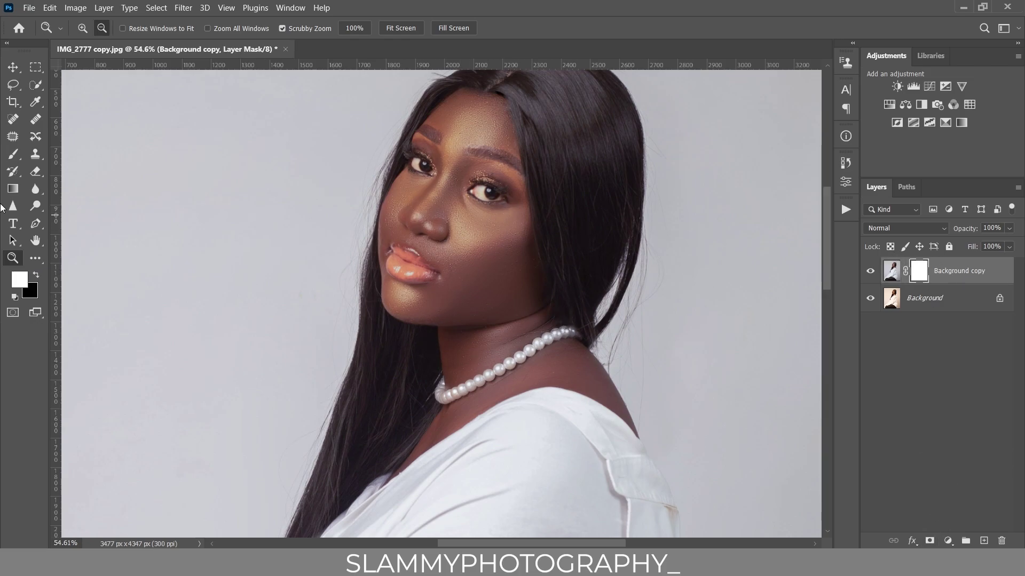
pyautogui.click(14, 154)
pyautogui.click(37, 275)
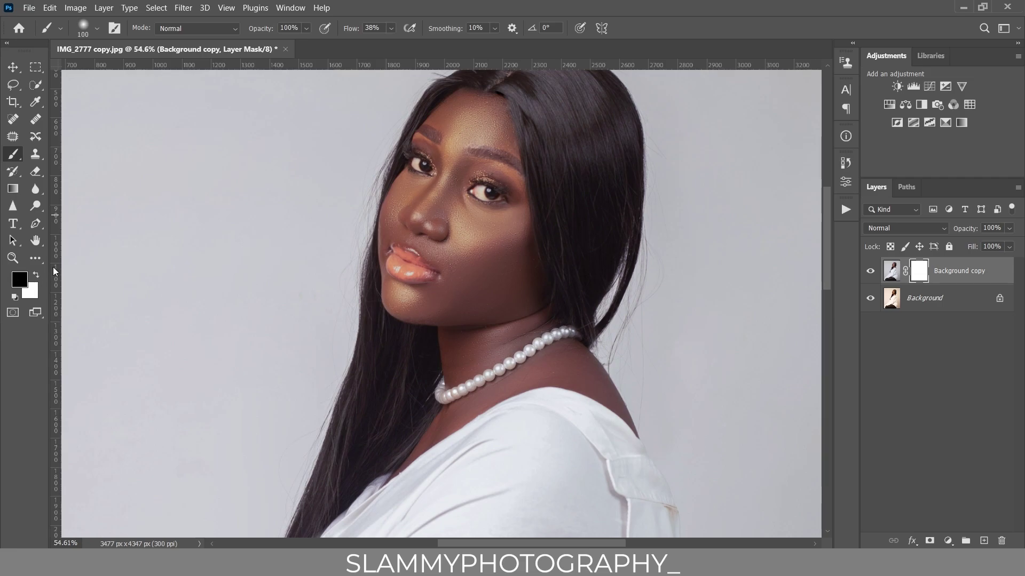
pyautogui.press(']')
pyautogui.press(']')
pyautogui.press(']')
pyautogui.press(']')
pyautogui.press(']')
pyautogui.press(']')
pyautogui.moveTo(449, 232)
pyautogui.mouseDown()
pyautogui.moveTo(485, 252)
pyautogui.moveTo(483, 279)
pyautogui.moveTo(447, 237)
pyautogui.moveTo(466, 153)
pyautogui.moveTo(494, 189)
pyautogui.moveTo(456, 197)
pyautogui.moveTo(459, 127)
pyautogui.moveTo(459, 290)
pyautogui.moveTo(431, 287)
pyautogui.moveTo(429, 200)
pyautogui.moveTo(442, 288)
pyautogui.moveTo(411, 247)
pyautogui.moveTo(419, 265)
pyautogui.moveTo(423, 233)
pyautogui.moveTo(515, 202)
pyautogui.moveTo(471, 168)
pyautogui.moveTo(454, 129)
pyautogui.moveTo(510, 379)
pyautogui.moveTo(473, 376)
pyautogui.moveTo(459, 392)
pyautogui.moveTo(473, 378)
pyautogui.moveTo(560, 366)
pyautogui.moveTo(547, 351)
pyautogui.moveTo(555, 336)
pyautogui.moveTo(531, 313)
pyautogui.mouseUp()
pyautogui.press('[')
pyautogui.press('[')
pyautogui.press('[')
pyautogui.press('[')
pyautogui.press('[')
pyautogui.press('[')
pyautogui.press('[')
pyautogui.press('[')
pyautogui.press('[')
pyautogui.moveTo(568, 366)
pyautogui.mouseDown()
pyautogui.moveTo(613, 405)
pyautogui.moveTo(579, 354)
pyautogui.moveTo(616, 397)
pyautogui.mouseUp()
# Refine the mask around the shoulder edge using the red overlay, swapping colours and brush sizes
pyautogui.press('[')
pyautogui.press('[')
pyautogui.press('[')
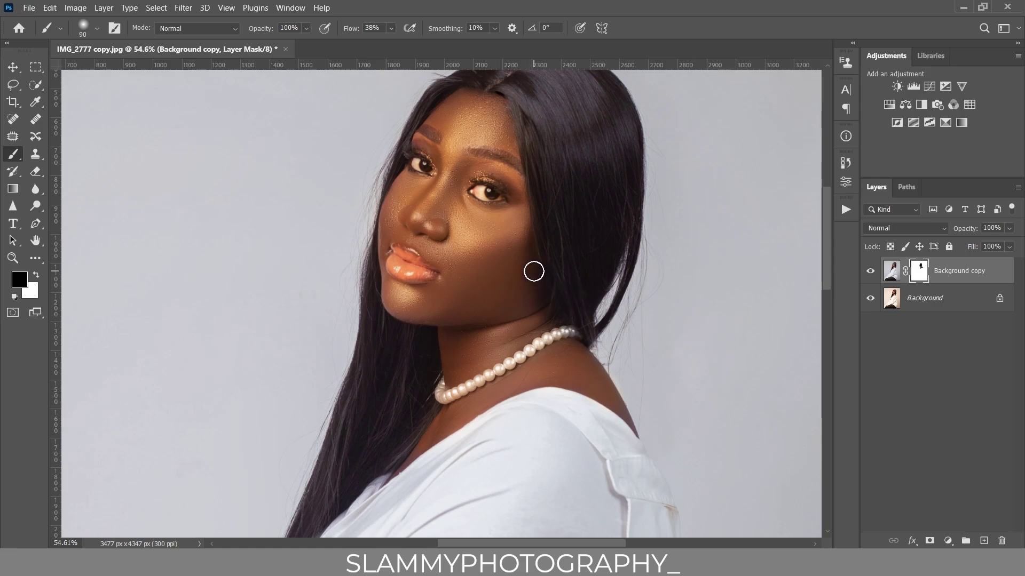
pyautogui.press('\\')
pyautogui.press('x')
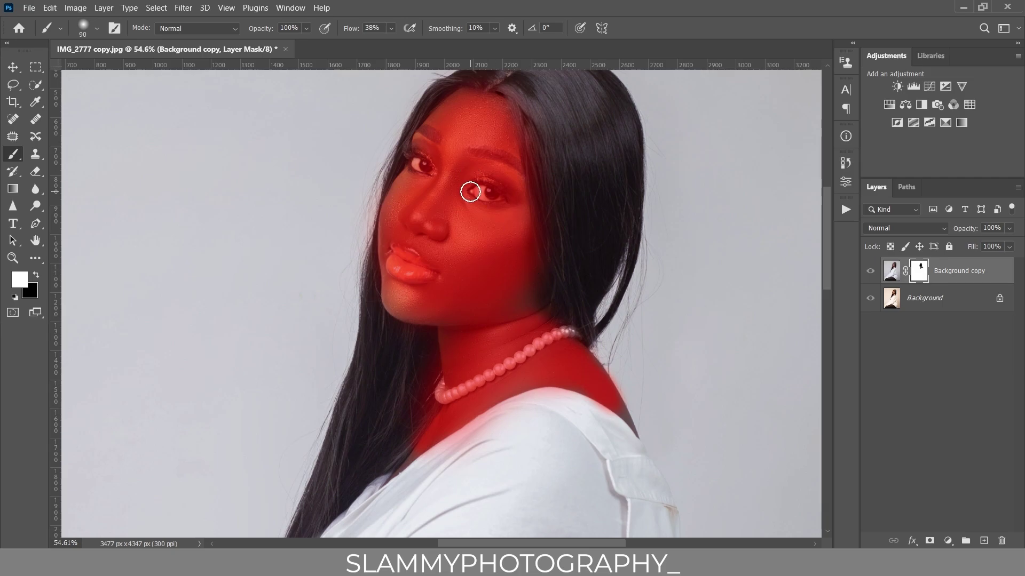
pyautogui.press(']')
pyautogui.press(']')
pyautogui.press(']')
pyautogui.press(']')
pyautogui.press('\\')
pyautogui.press('x')
pyautogui.press('x')
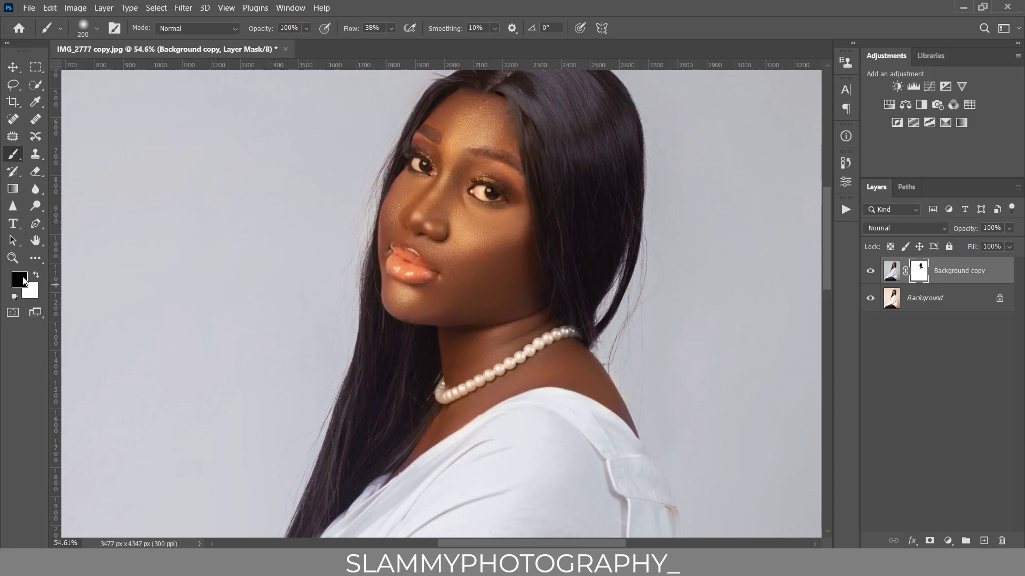
pyautogui.press('\\')
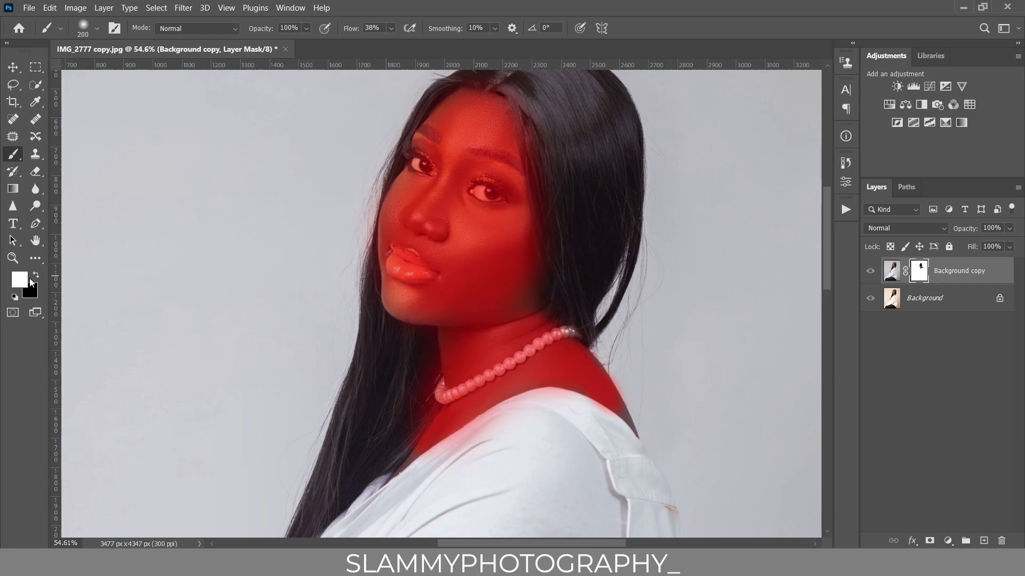
pyautogui.click(37, 275)
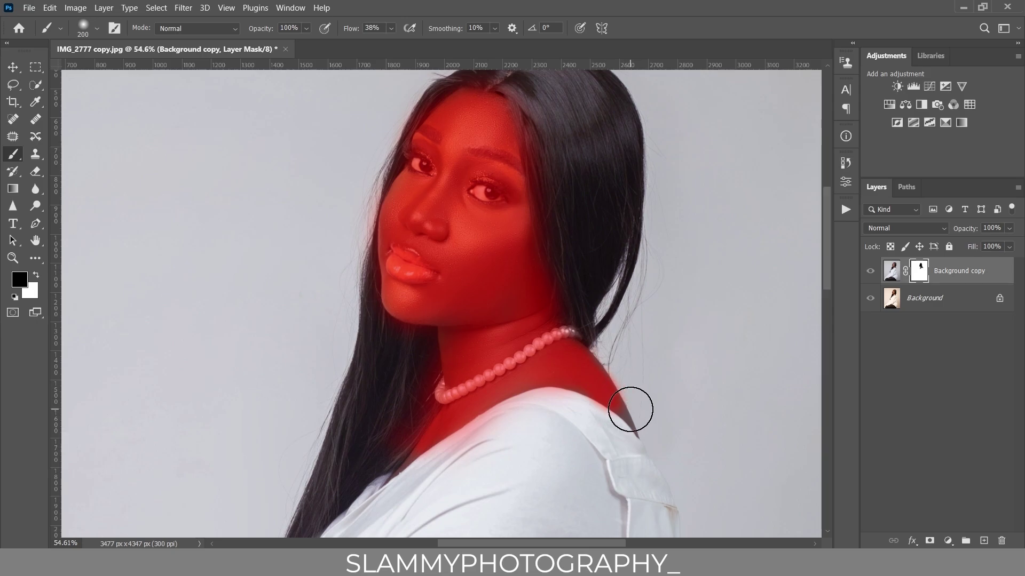
pyautogui.press('[')
pyautogui.press('[')
pyautogui.press('[')
pyautogui.press('[')
pyautogui.press('[')
pyautogui.press('[')
pyautogui.press('[')
pyautogui.press('[')
pyautogui.press('[')
pyautogui.press('[')
pyautogui.press('[')
pyautogui.press('[')
pyautogui.press('\\')
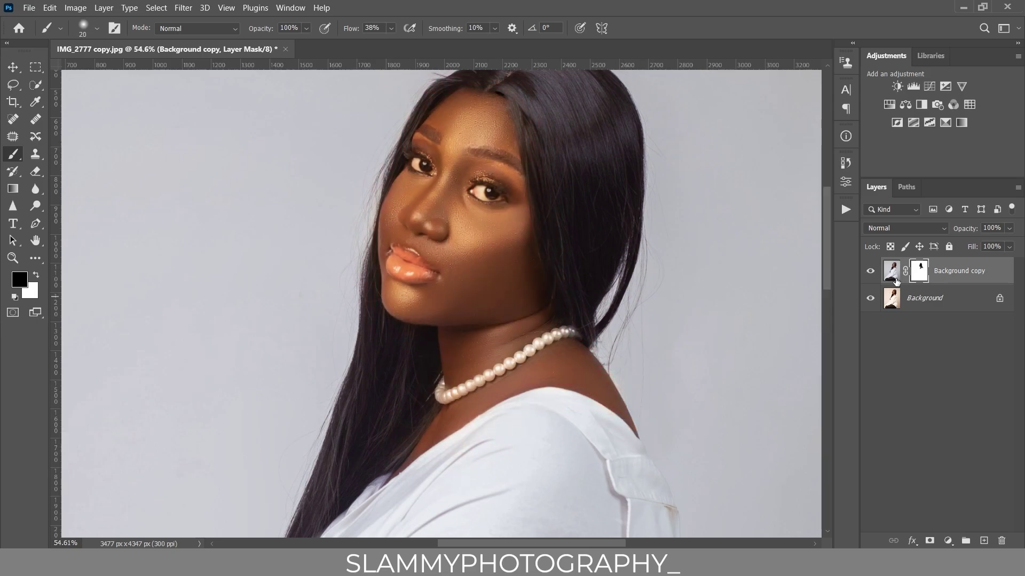
# Toggle Background copy to compare with the original, then fit the photo on screen
pyautogui.click(870, 271)
pyautogui.click(870, 271)
pyautogui.click(226, 7)
pyautogui.click(248, 125)
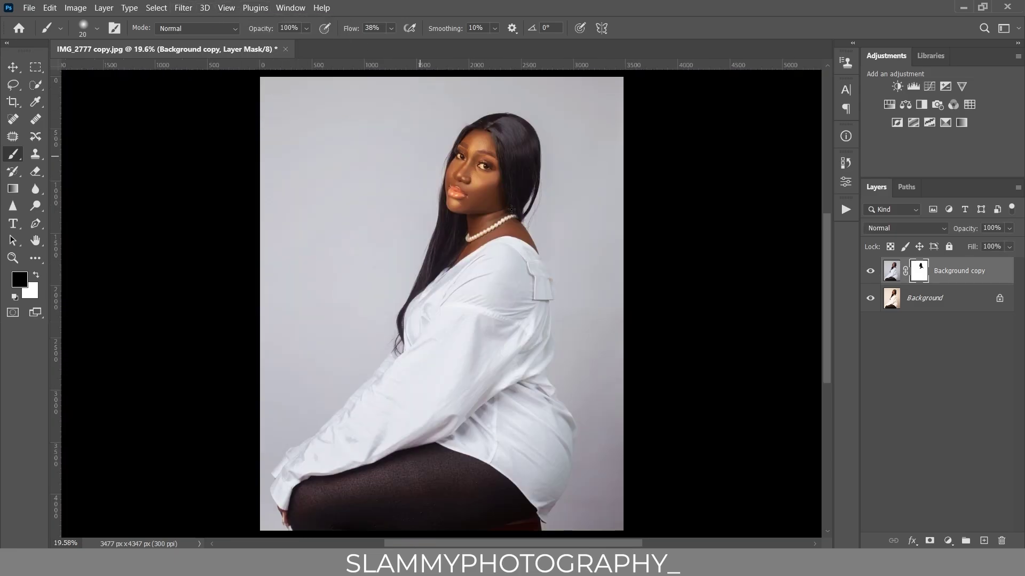
# Zoom in on the face, fit the photo again, and add a Hue/Saturation adjustment layer
pyautogui.click(13, 258)
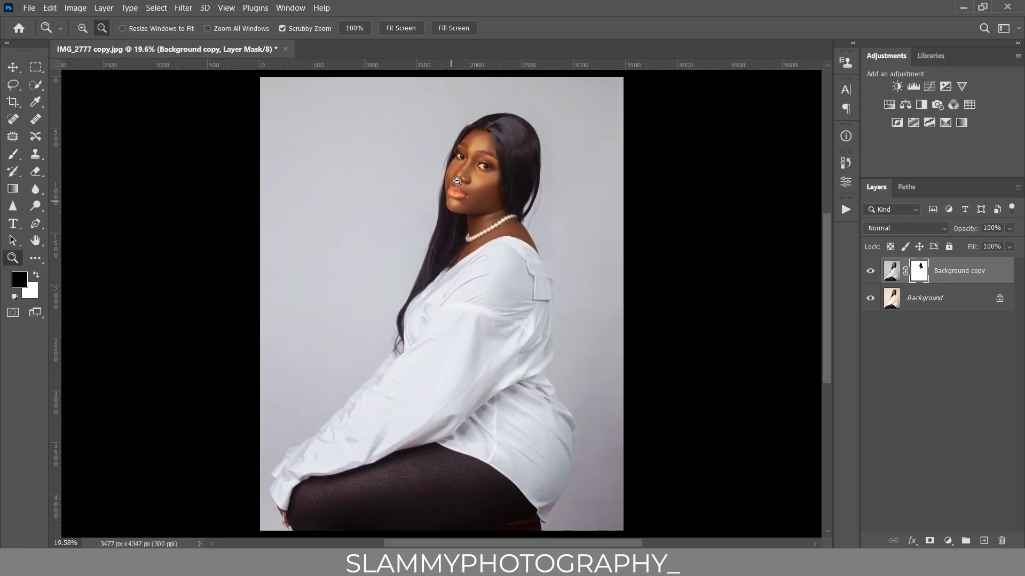
pyautogui.moveTo(458, 182); pyautogui.dragTo(514, 227)
pyautogui.scroll(1, 514, 227)
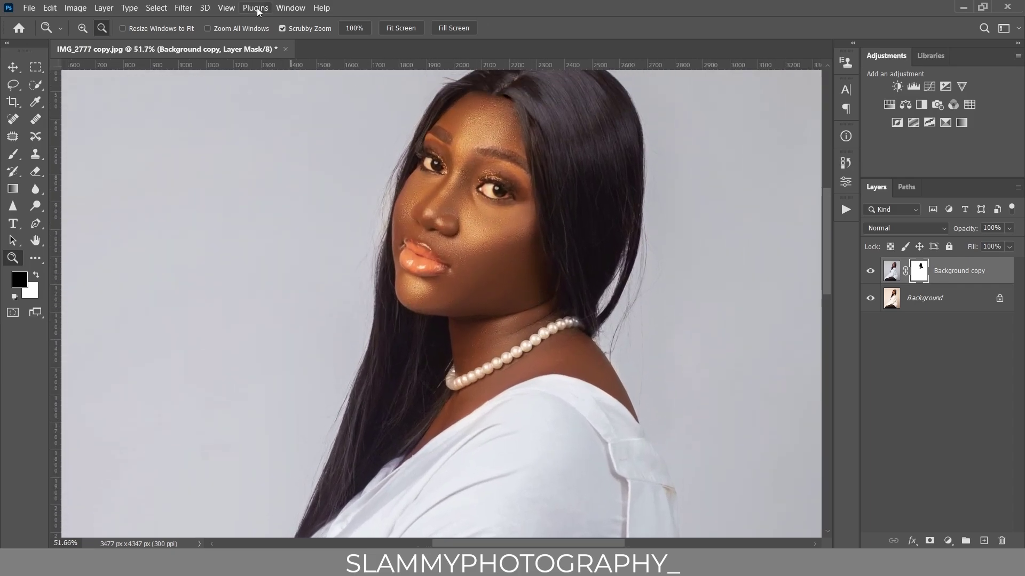
pyautogui.click(226, 8)
pyautogui.click(292, 125)
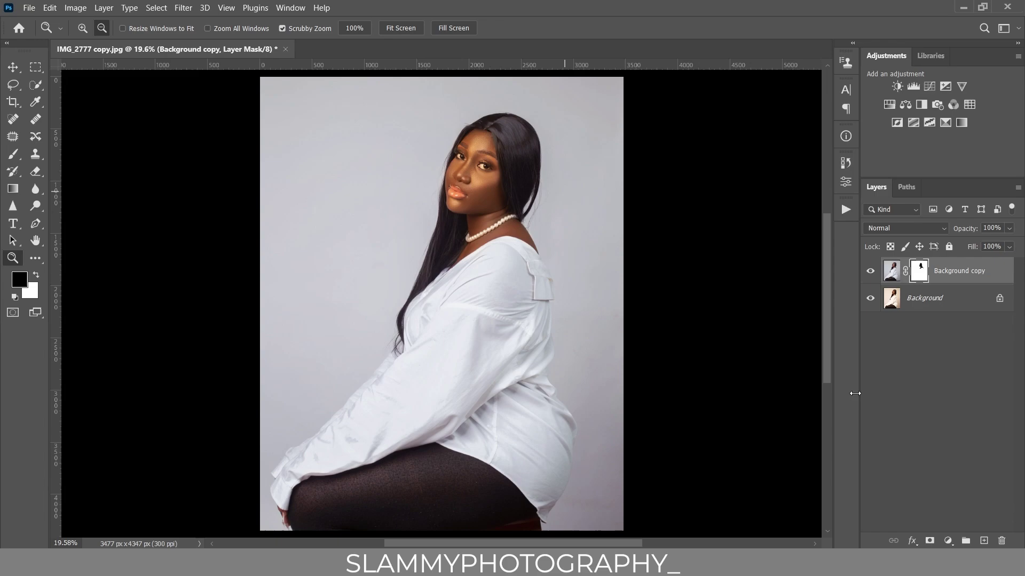
pyautogui.click(948, 540)
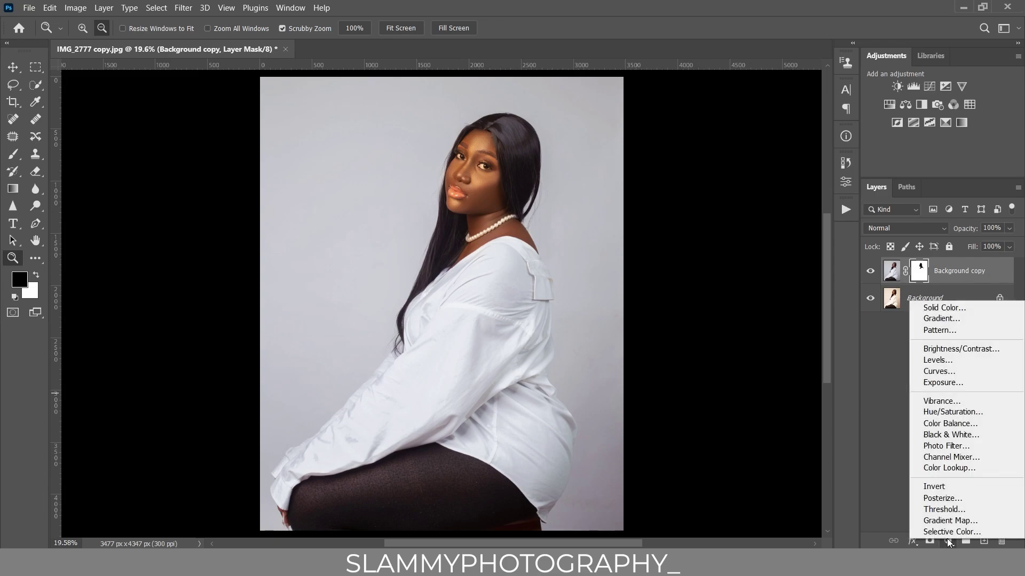
pyautogui.click(945, 412)
# Sample the skin to target Reds and set Hue -12, Saturation -20, Lightness -13
pyautogui.click(693, 220)
pyautogui.click(478, 192)
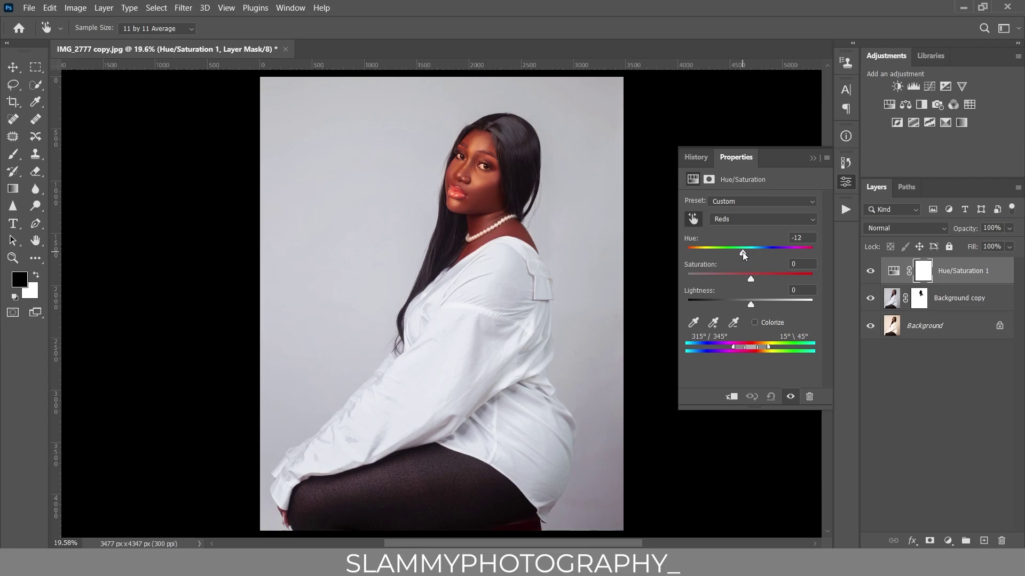
pyautogui.moveTo(751, 278); pyautogui.dragTo(736, 280)
pyautogui.moveTo(750, 304); pyautogui.dragTo(743, 306)
pyautogui.click(739, 279)
pyautogui.click(870, 275)
pyautogui.click(870, 274)
pyautogui.click(814, 158)
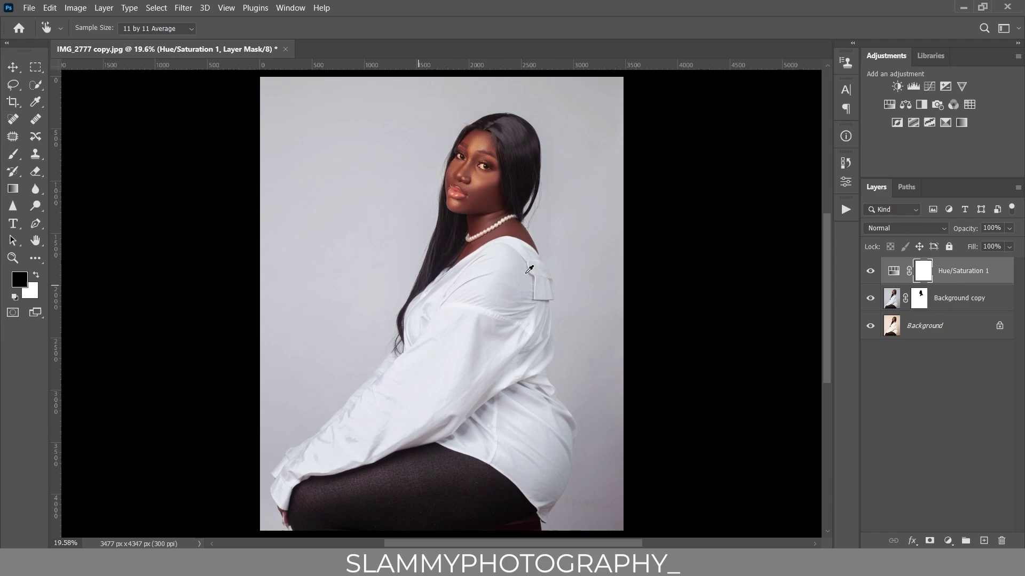
# Add a Selective Color layer and set the Reds' Cyan to +34, comparing it on and off
pyautogui.click(948, 541)
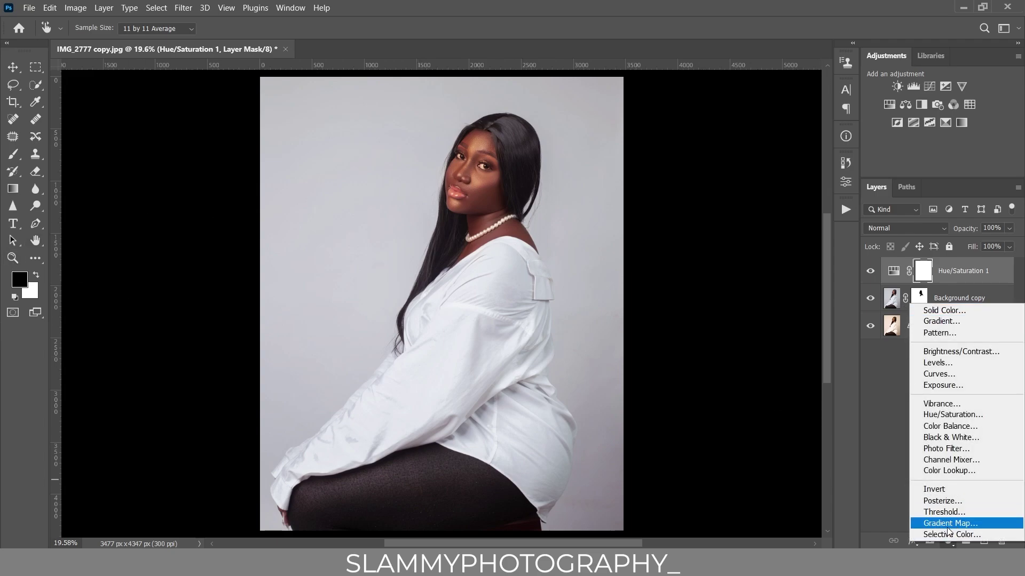
pyautogui.click(947, 535)
pyautogui.press('z')
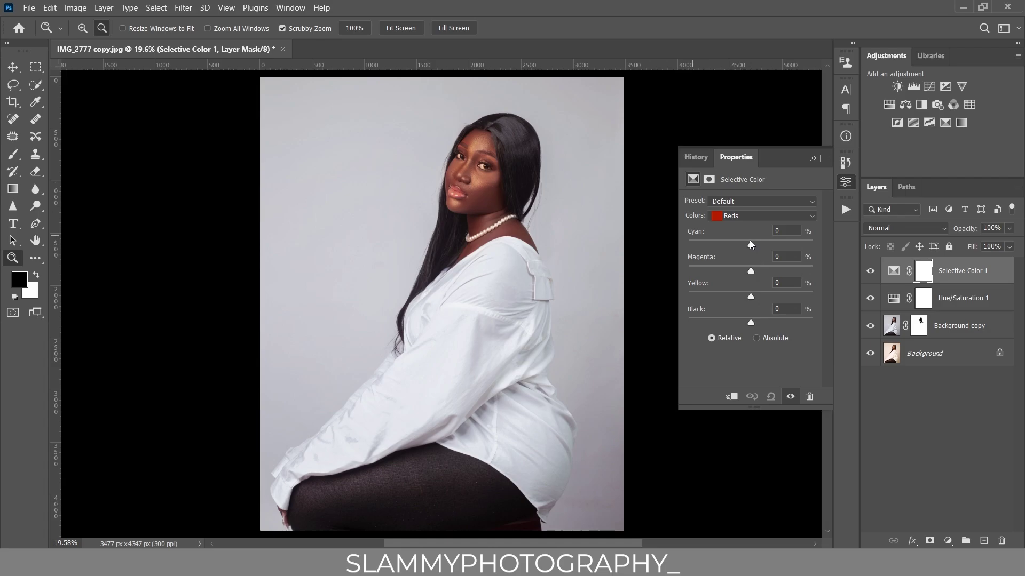
pyautogui.moveTo(750, 241); pyautogui.dragTo(760, 242)
pyautogui.moveTo(480, 170); pyautogui.dragTo(520, 227)
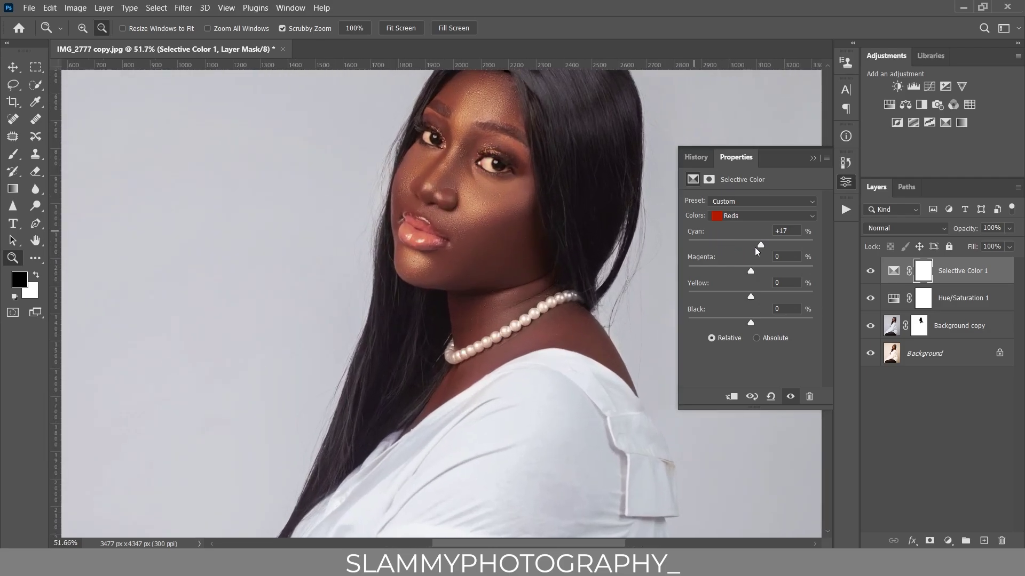
pyautogui.moveTo(773, 244); pyautogui.dragTo(771, 245)
pyautogui.click(869, 272)
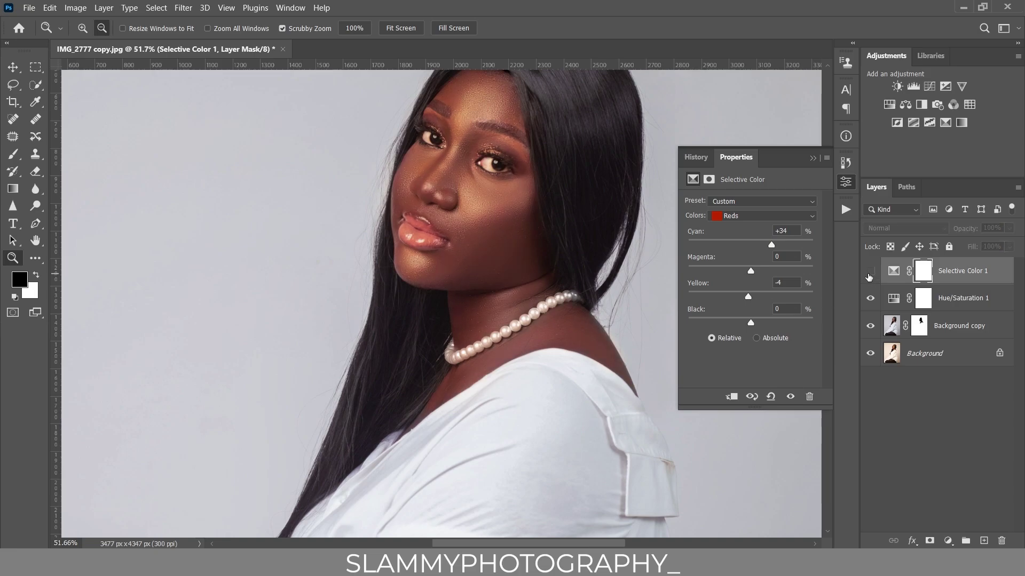
pyautogui.click(869, 272)
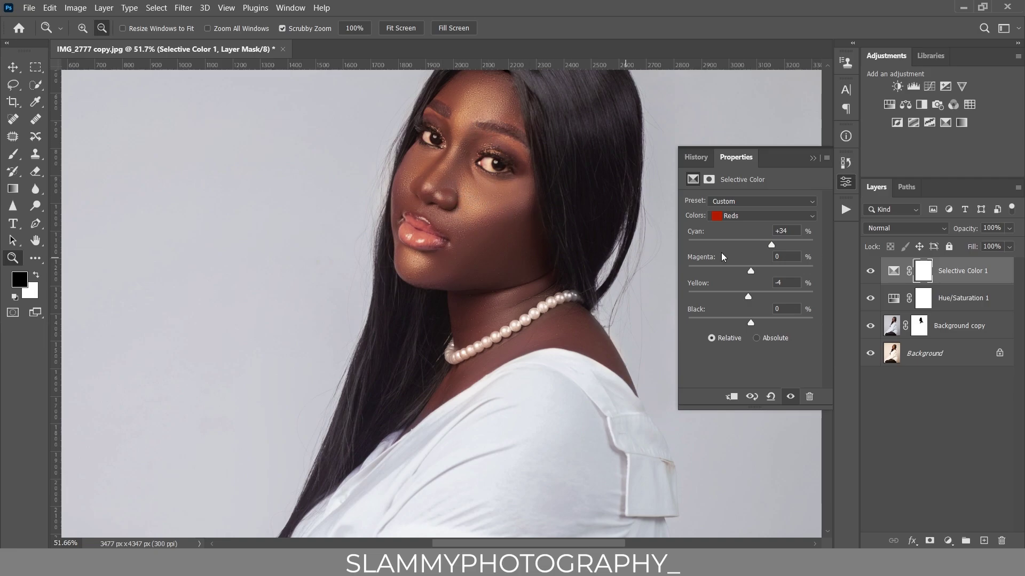
# Reduce the Reds' Magenta to -7 and Yellow to -4, keep the layer on, and zoom to the face
pyautogui.moveTo(752, 273); pyautogui.dragTo(747, 273)
pyautogui.click(227, 8)
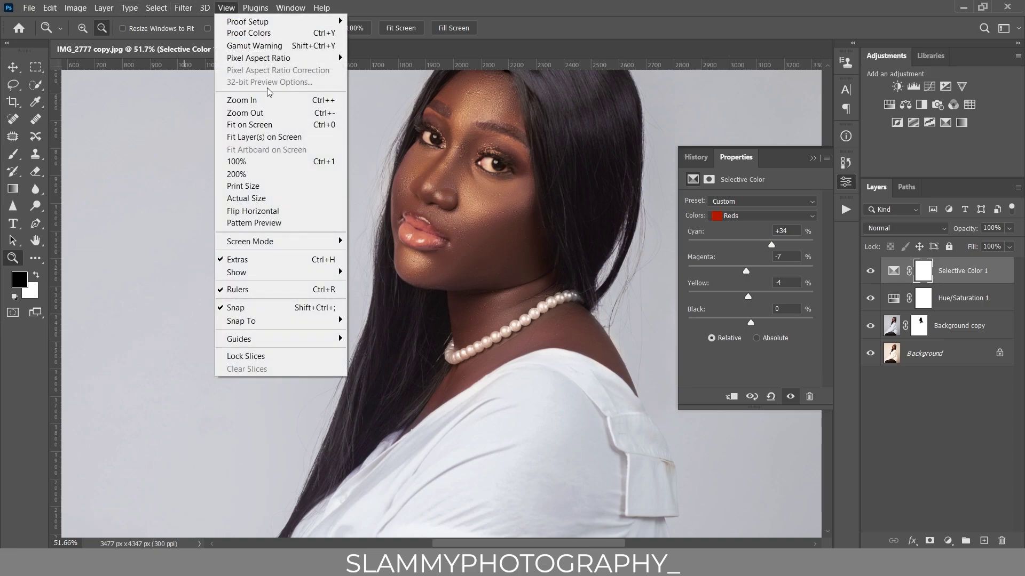
pyautogui.click(287, 126)
pyautogui.click(870, 274)
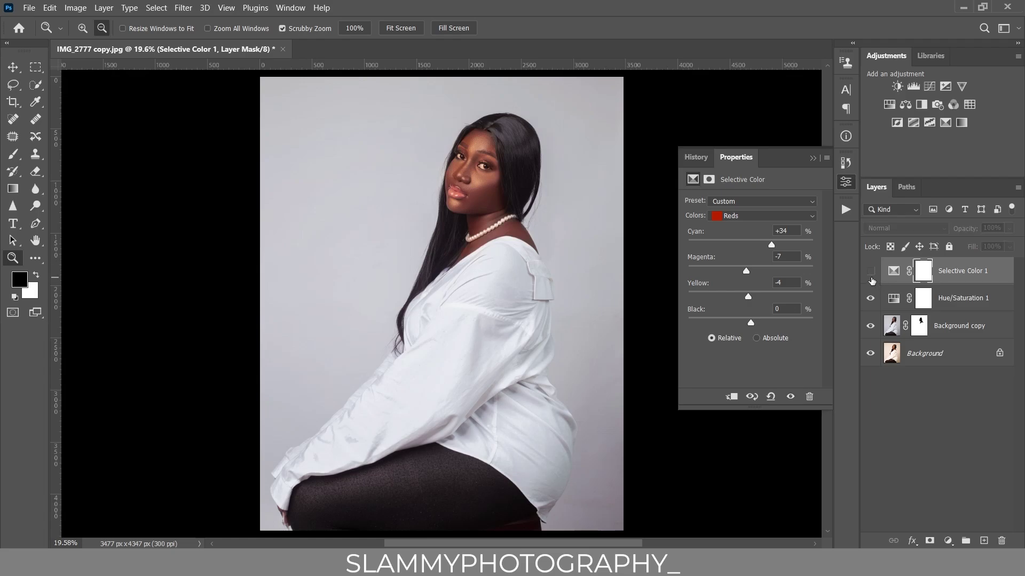
pyautogui.click(870, 272)
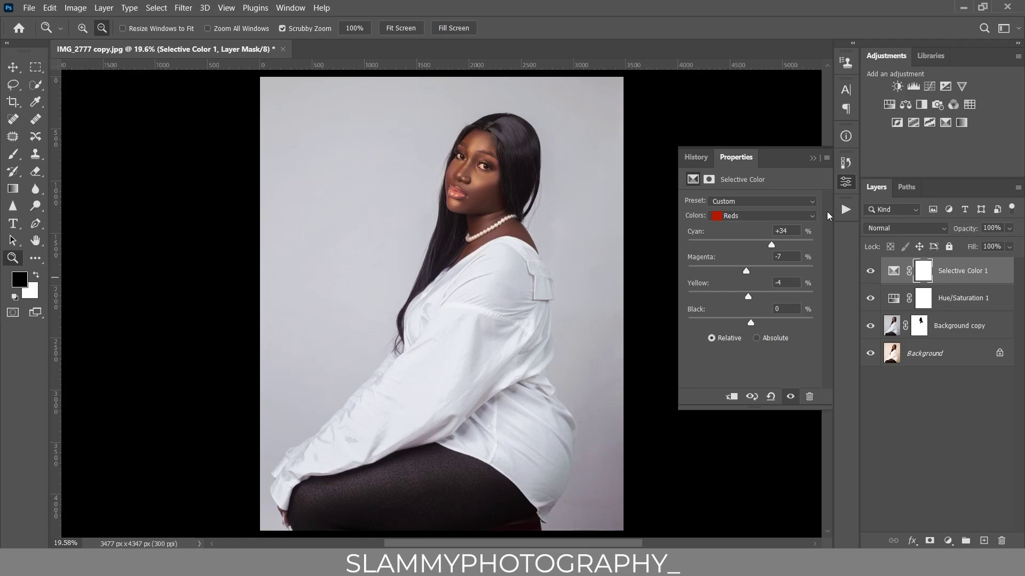
pyautogui.click(813, 158)
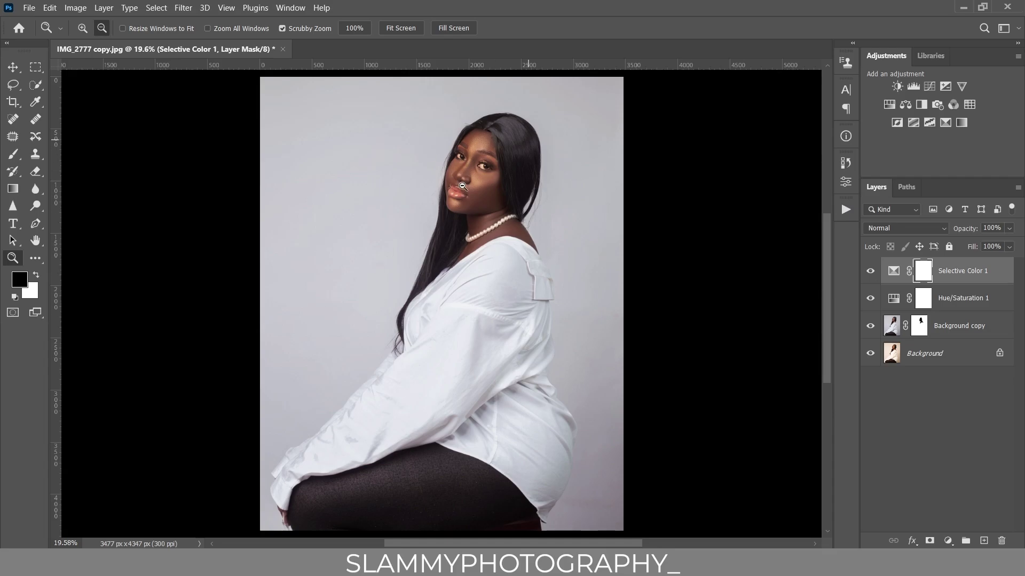
pyautogui.moveTo(482, 149); pyautogui.dragTo(532, 236)
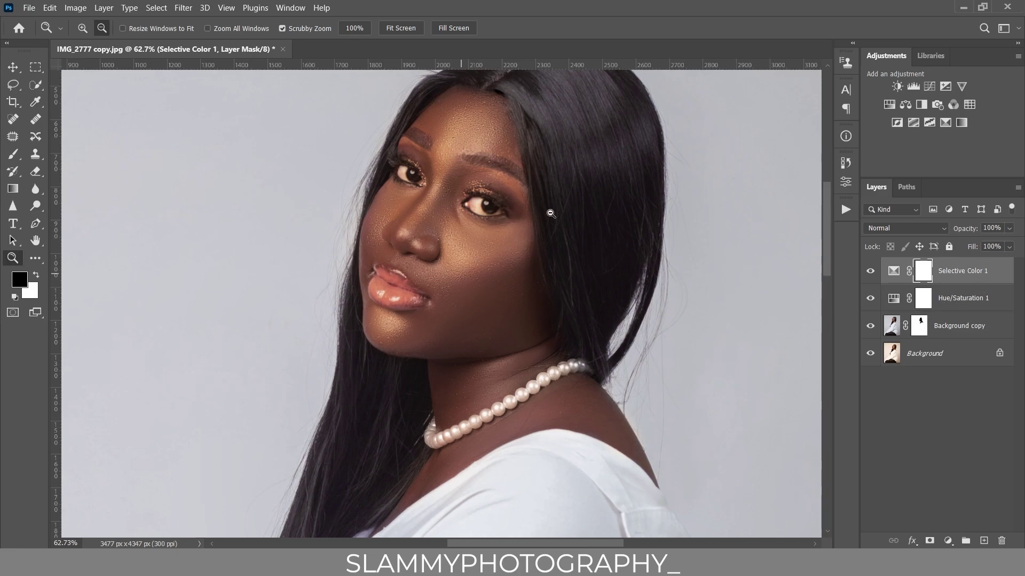
# Play the 'eye white' action from the Actions panel to add a masked Hue/Saturation 2 layer
pyautogui.click(845, 209)
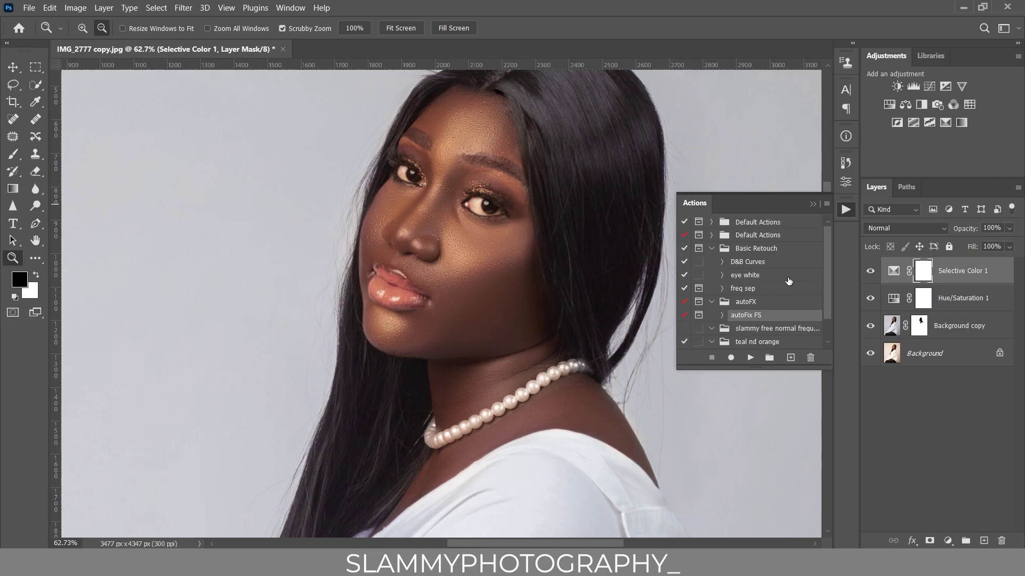
pyautogui.click(741, 277)
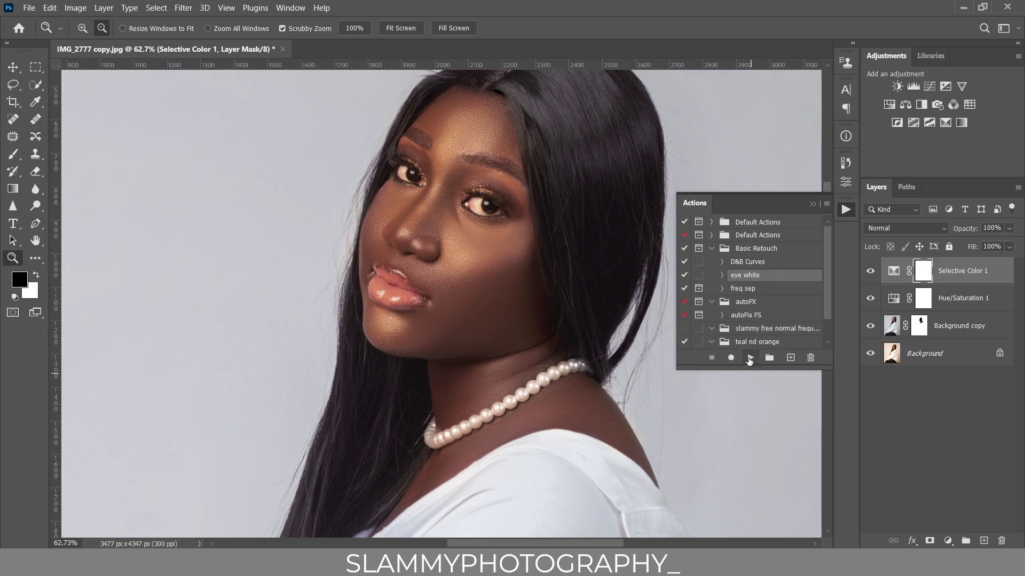
pyautogui.click(750, 358)
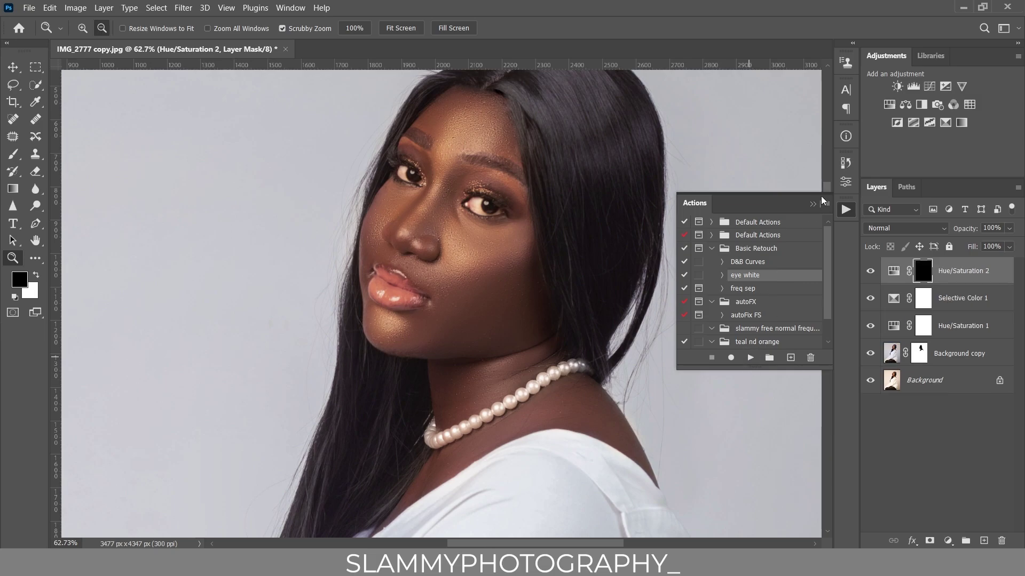
pyautogui.click(813, 205)
# Paint white over the eyes with the Brush, compare the layer on and off, and fit on screen
pyautogui.click(14, 154)
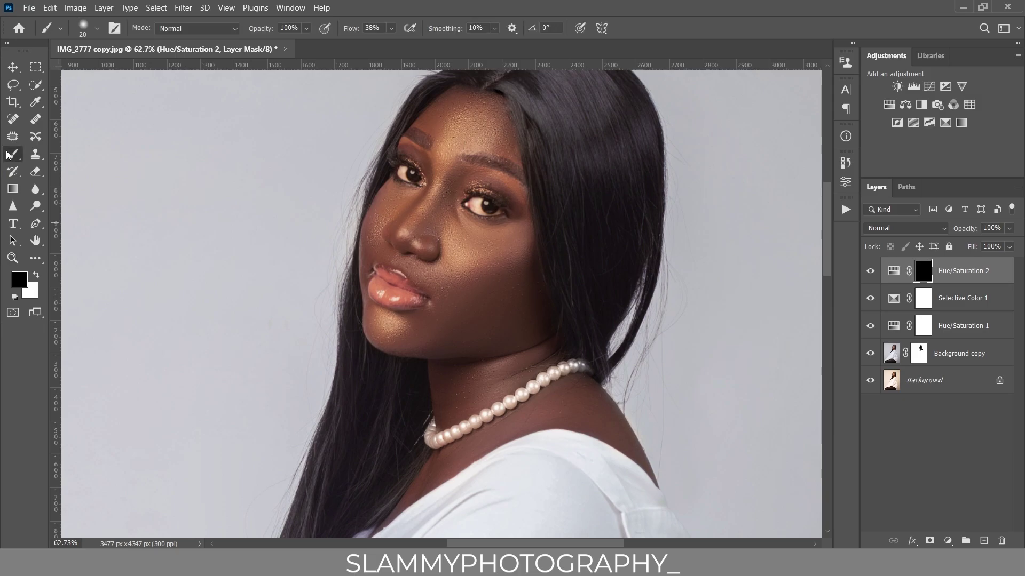
pyautogui.press('x')
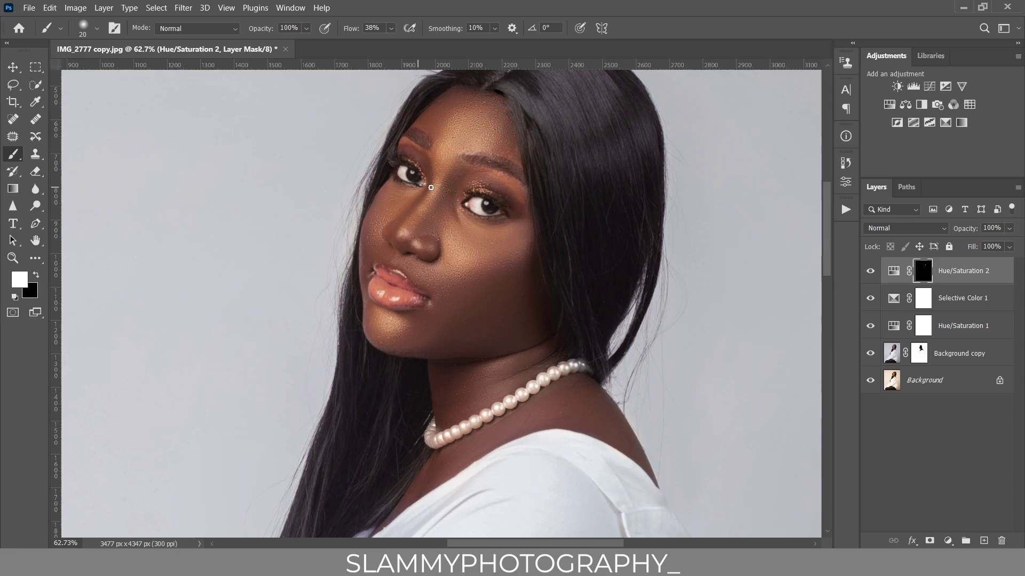
pyautogui.click(866, 271)
pyautogui.click(866, 271)
pyautogui.click(226, 7)
pyautogui.click(241, 125)
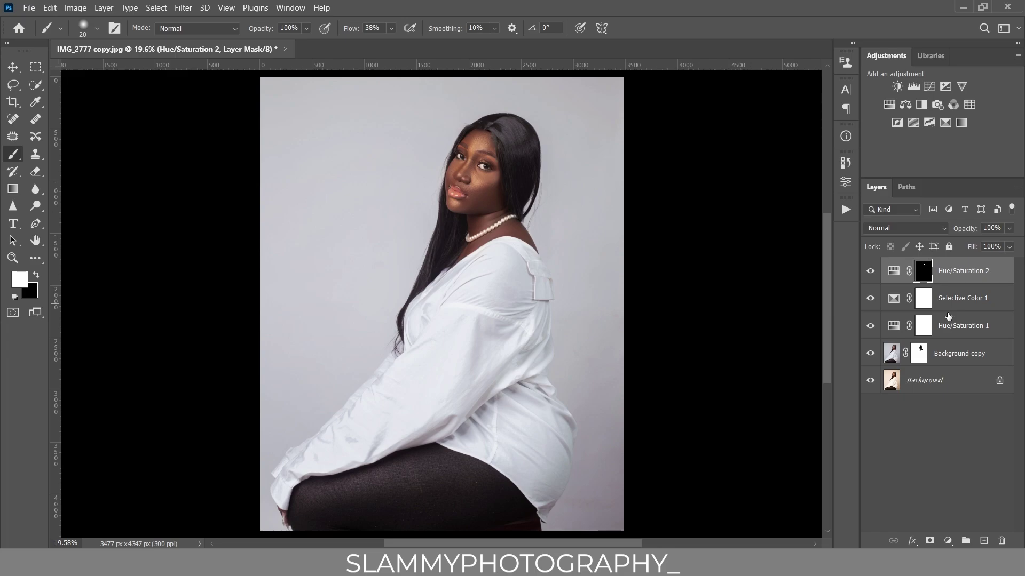
# Stamp visible layers into Layer 1 with Ctrl+Alt+Shift+E and launch Camera Raw Filter on it
pyautogui.hotkey('ctrl', 'alt', 'shift', 'e')
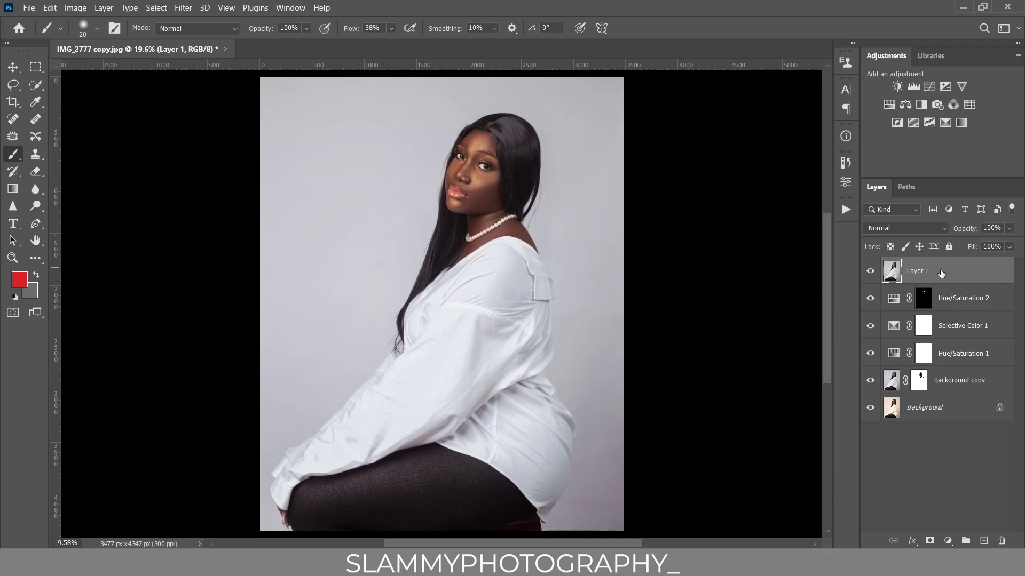
pyautogui.click(183, 8)
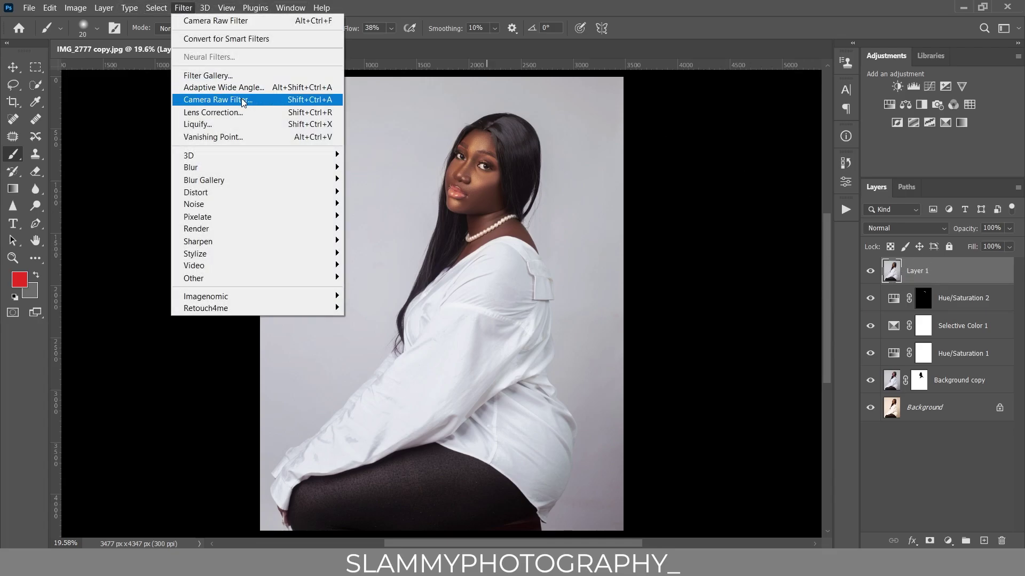
pyautogui.click(244, 102)
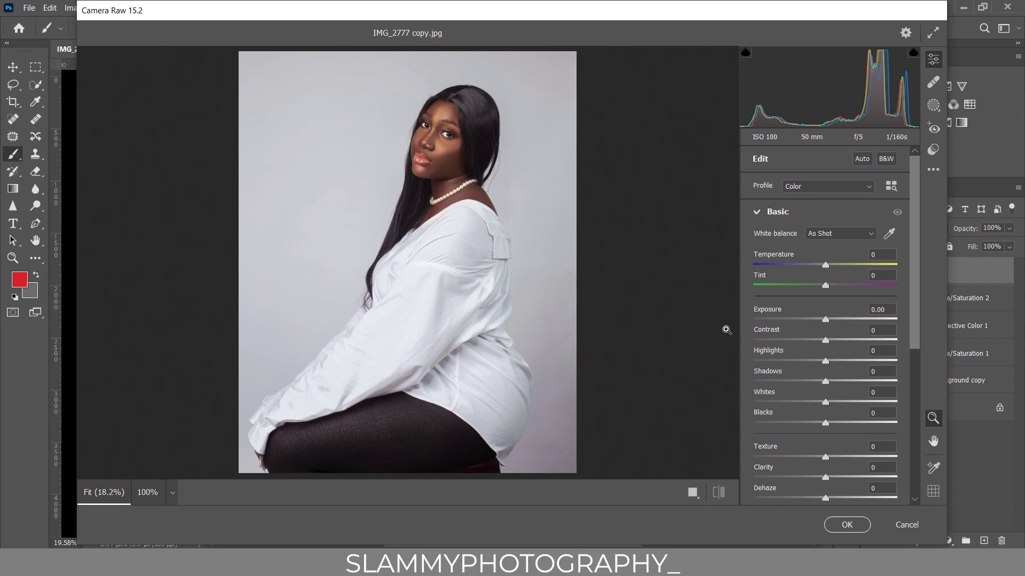
# Set Contrast +19, Blacks -19, Whites +15, Temperature -2, Texture +14, Clarity +2 and Dehaze +4
pyautogui.moveTo(772, 336); pyautogui.dragTo(784, 332)
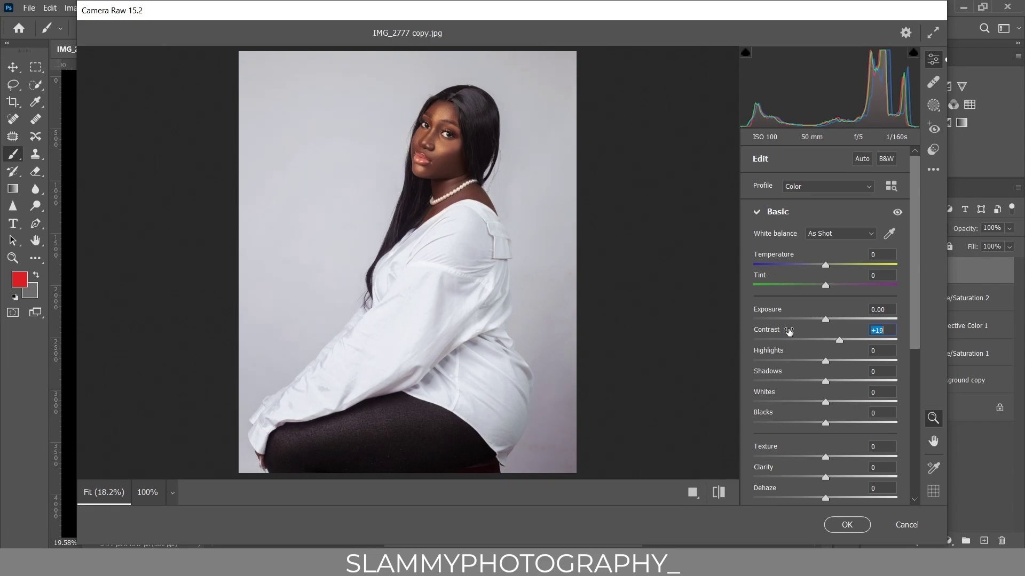
pyautogui.moveTo(788, 416); pyautogui.dragTo(772, 417)
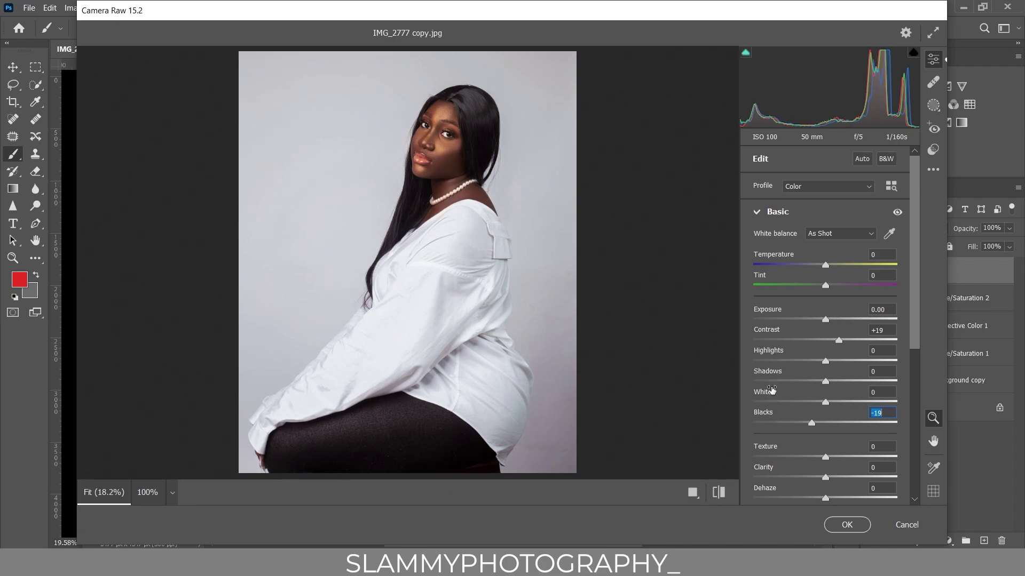
pyautogui.moveTo(771, 393); pyautogui.dragTo(795, 388)
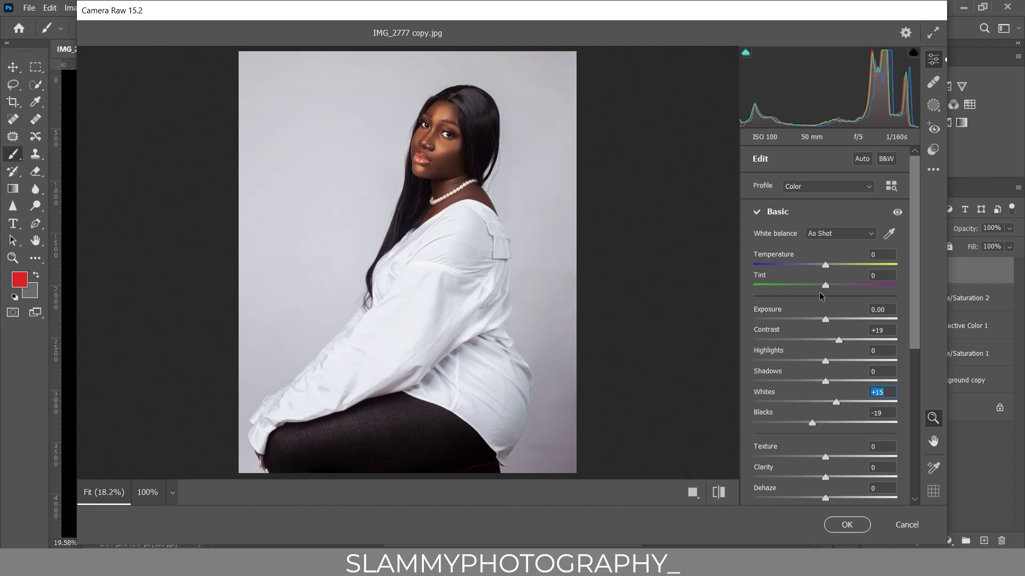
pyautogui.moveTo(790, 259); pyautogui.dragTo(787, 260)
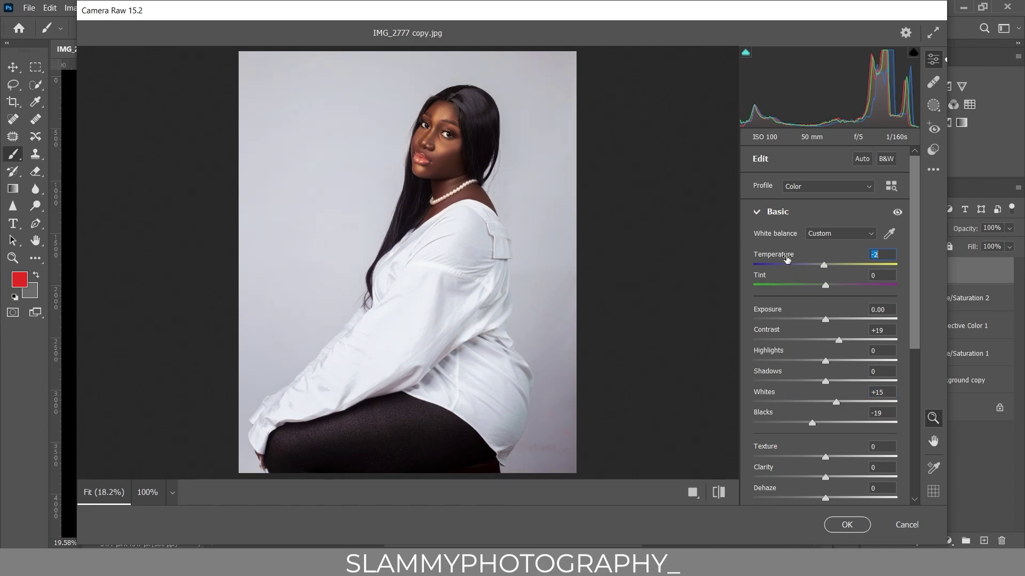
pyautogui.scroll(-3, 808, 396)
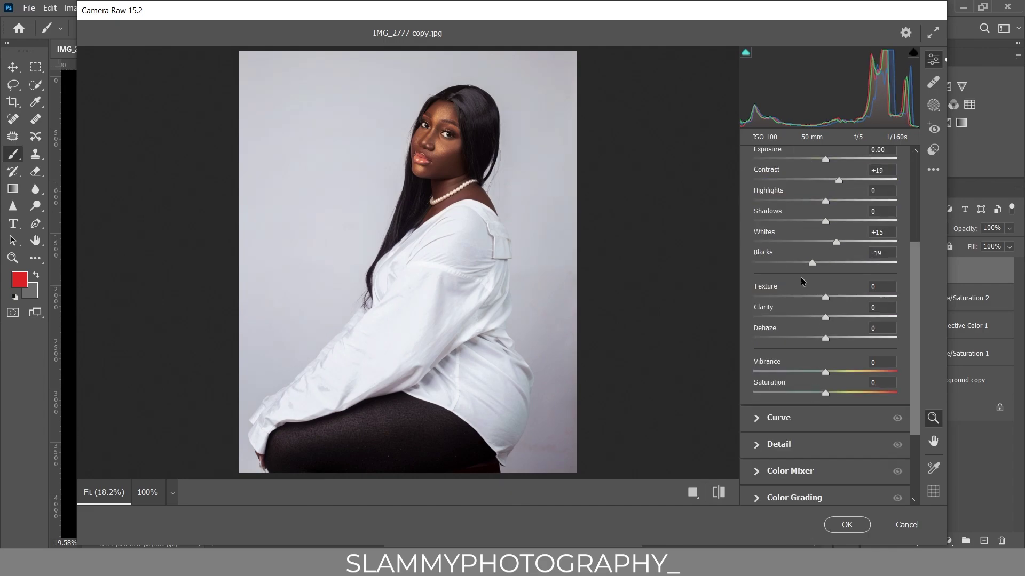
pyautogui.moveTo(780, 288); pyautogui.dragTo(777, 330)
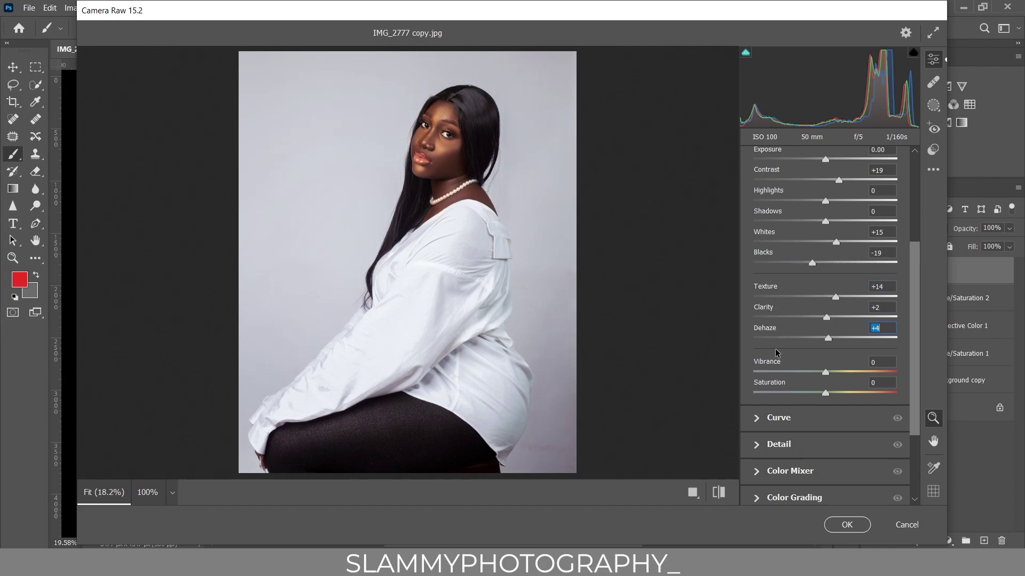
# Raise Detail Sharpening to 6, leaving Radius 1.0 and Detail 25 unchanged
pyautogui.click(758, 267)
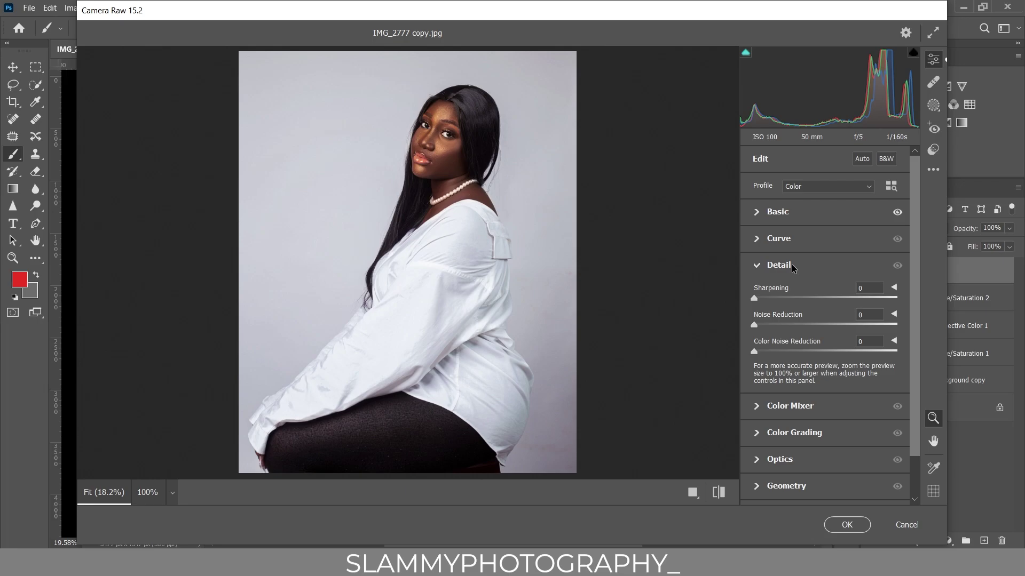
pyautogui.moveTo(754, 298); pyautogui.dragTo(761, 303)
pyautogui.click(893, 289)
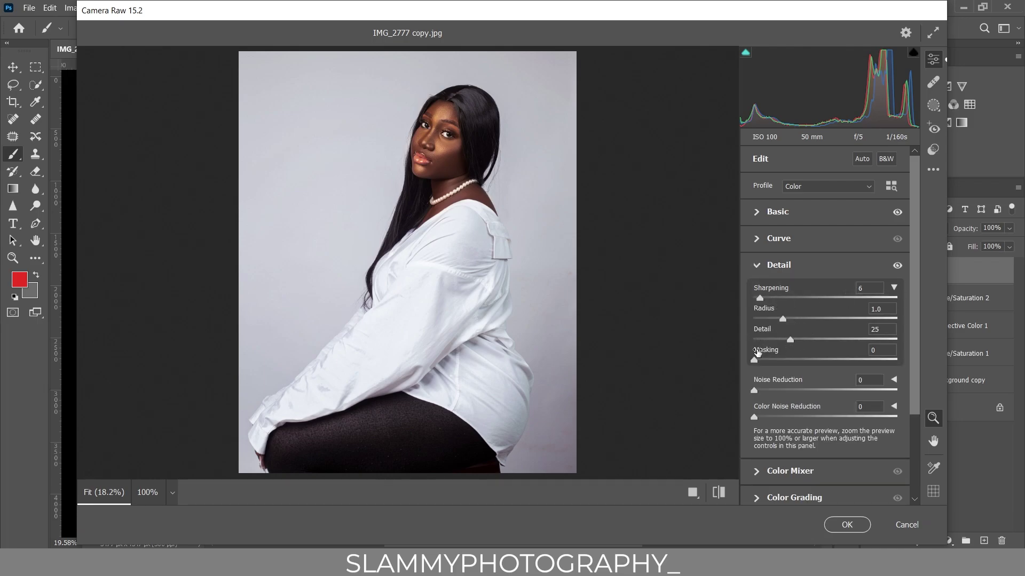
pyautogui.click(755, 264)
# Compare Before/After side by side at 100% on the face and eye, then apply with OK
pyautogui.click(693, 492)
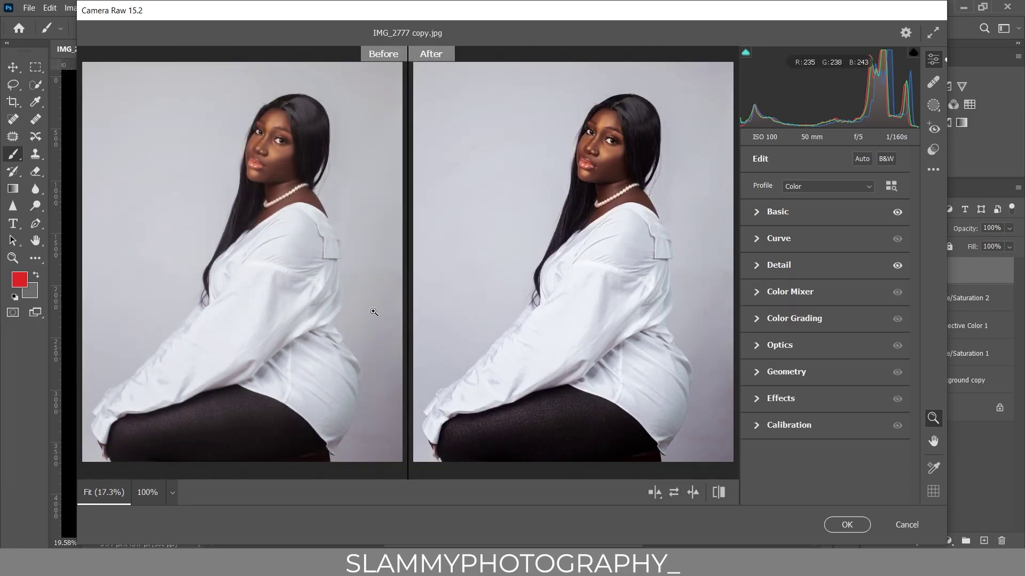
pyautogui.click(619, 148)
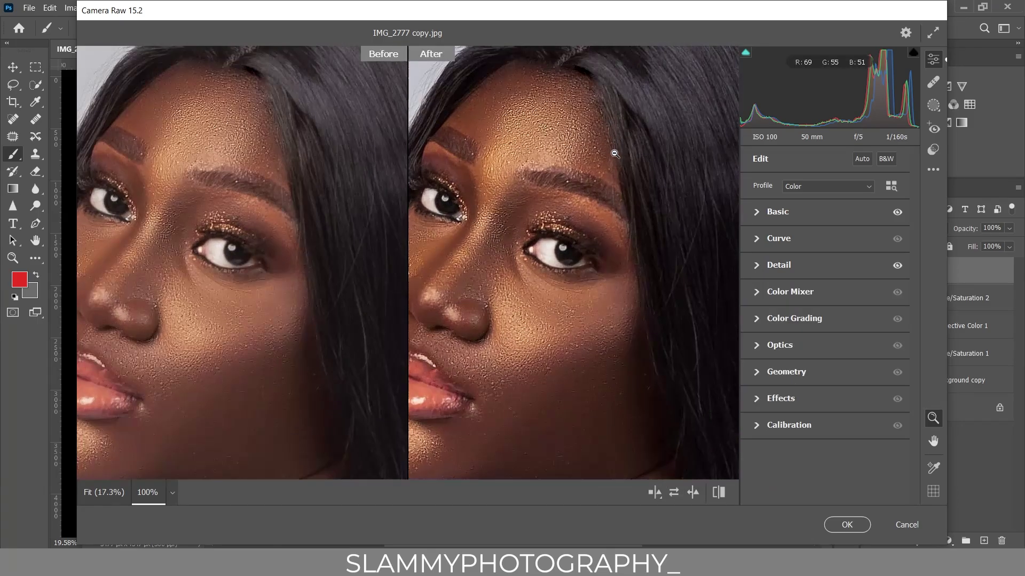
pyautogui.click(552, 309)
pyautogui.click(617, 156)
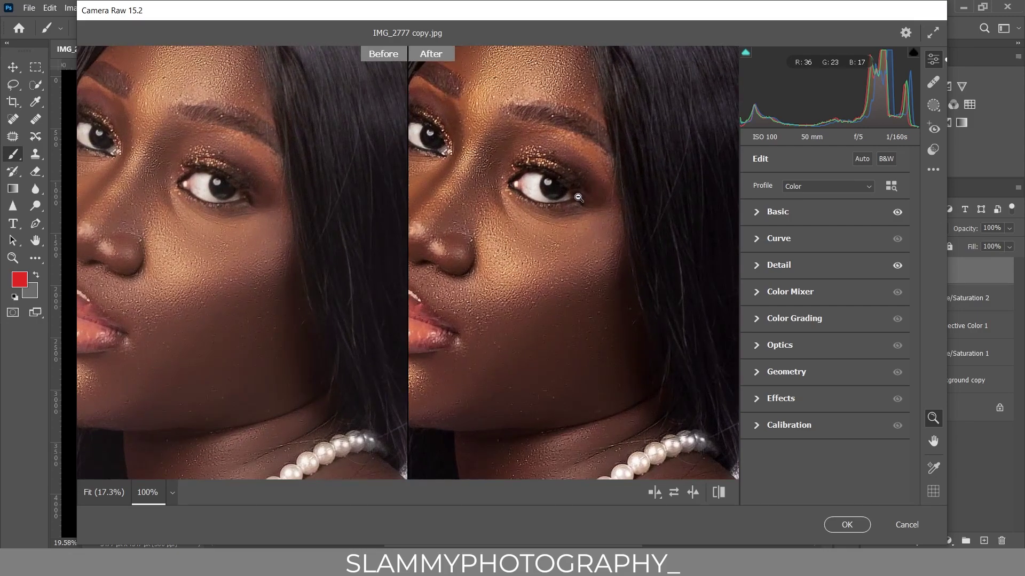
pyautogui.click(558, 240)
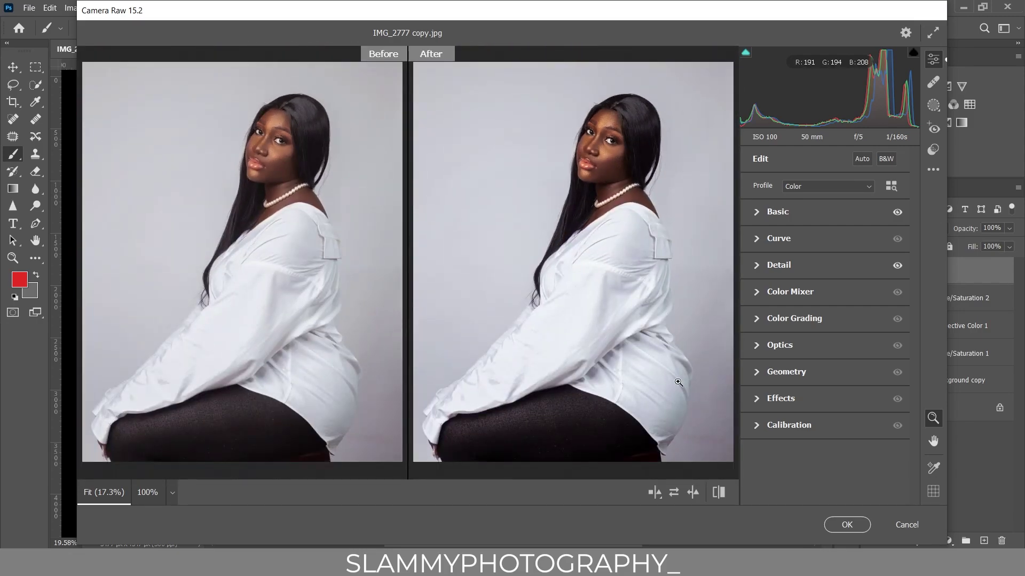
pyautogui.click(850, 522)
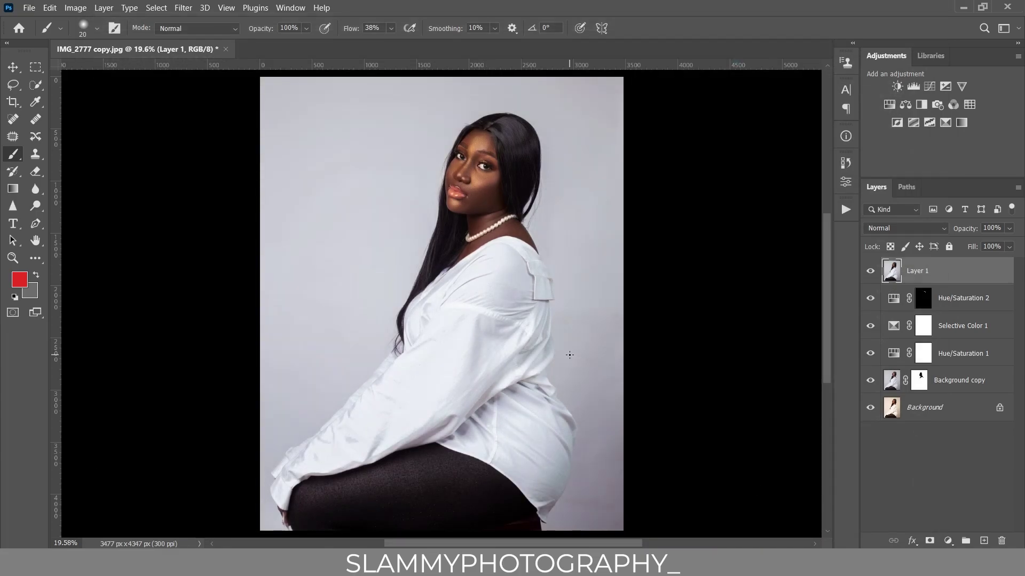
# Set Layer 1 to Luminosity at 50% opacity and add a Selective Color adjustment layer
pyautogui.click(884, 230)
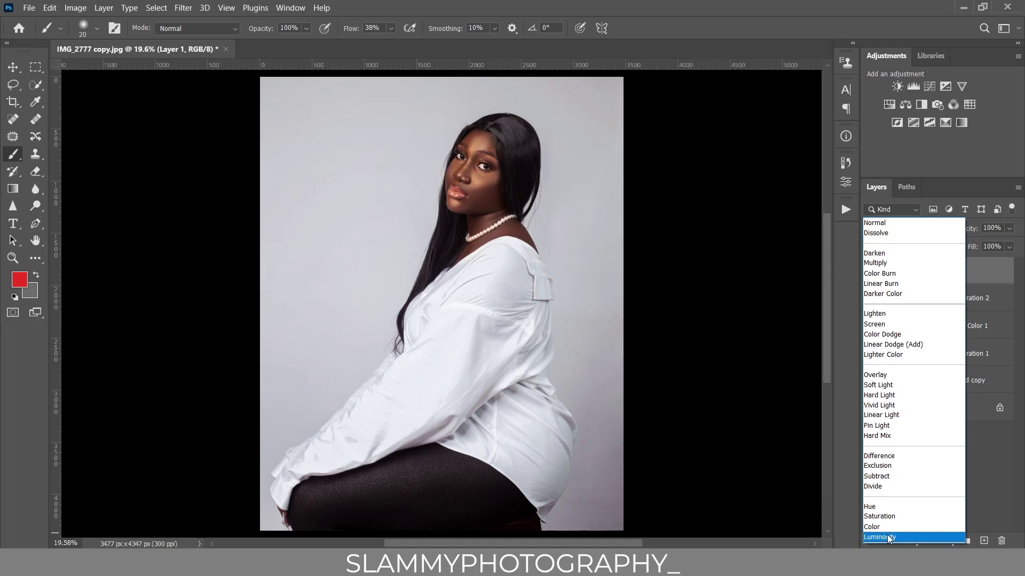
pyautogui.click(889, 538)
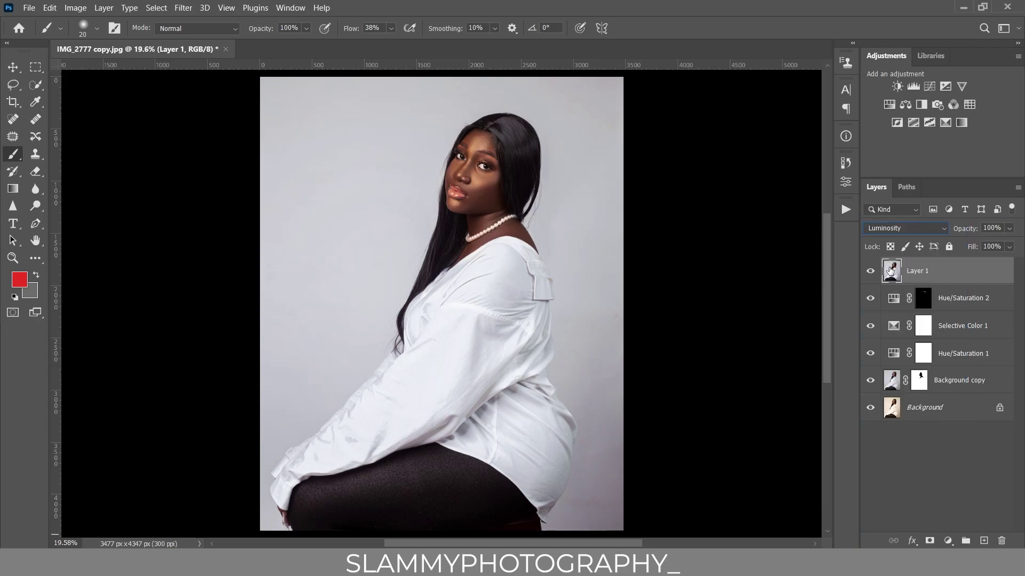
pyautogui.click(871, 273)
pyautogui.click(871, 273)
pyautogui.moveTo(963, 233); pyautogui.dragTo(929, 245)
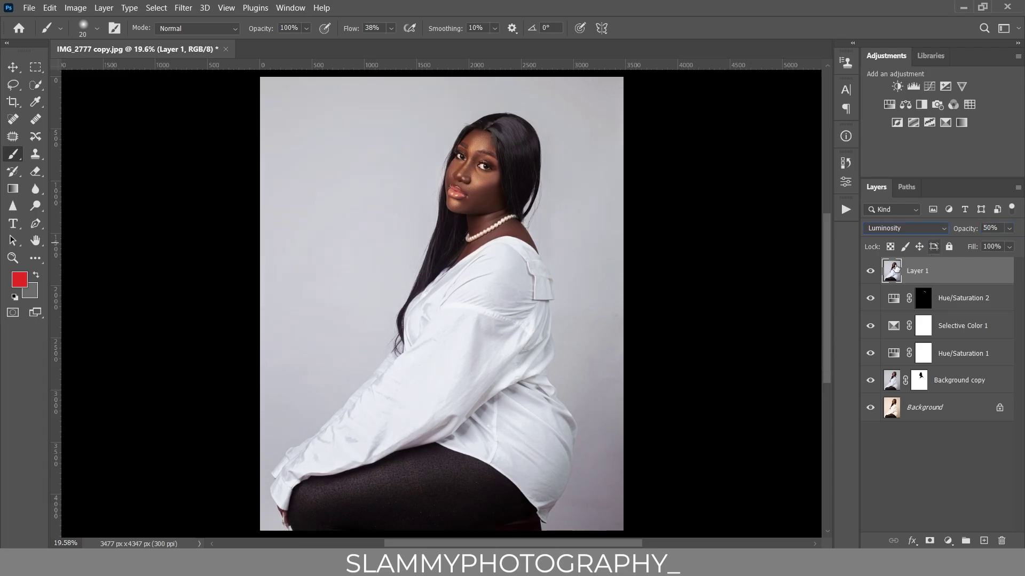
pyautogui.click(869, 273)
pyautogui.click(948, 541)
pyautogui.click(943, 527)
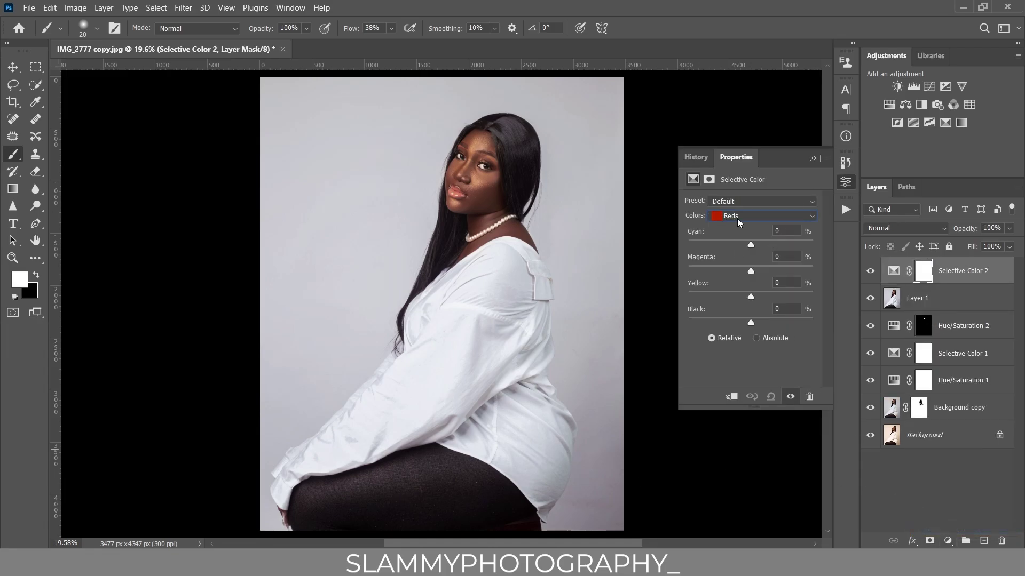
# Shift the Selective Color Blacks by Cyan +4, Yellow -3 and Black +3
pyautogui.click(740, 222)
pyautogui.click(738, 314)
pyautogui.moveTo(751, 245); pyautogui.dragTo(754, 246)
pyautogui.moveTo(749, 296)
pyautogui.mouseDown()
pyautogui.moveTo(731, 298)
pyautogui.moveTo(750, 302)
pyautogui.mouseUp()
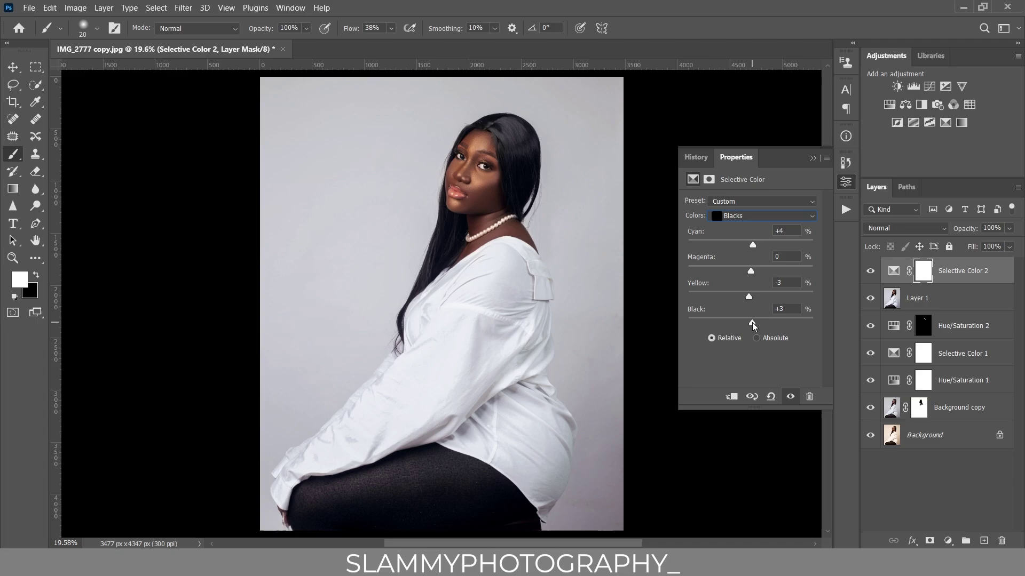
pyautogui.click(813, 157)
pyautogui.click(844, 165)
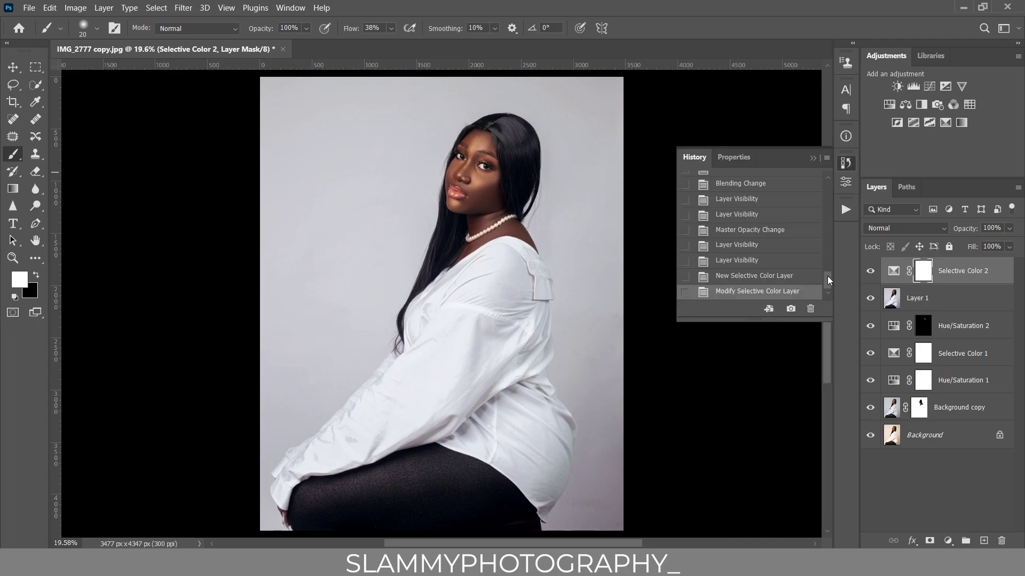
# Compare the original photo with the latest edit using the History panel
pyautogui.moveTo(827, 277); pyautogui.dragTo(808, 184)
pyautogui.click(760, 185)
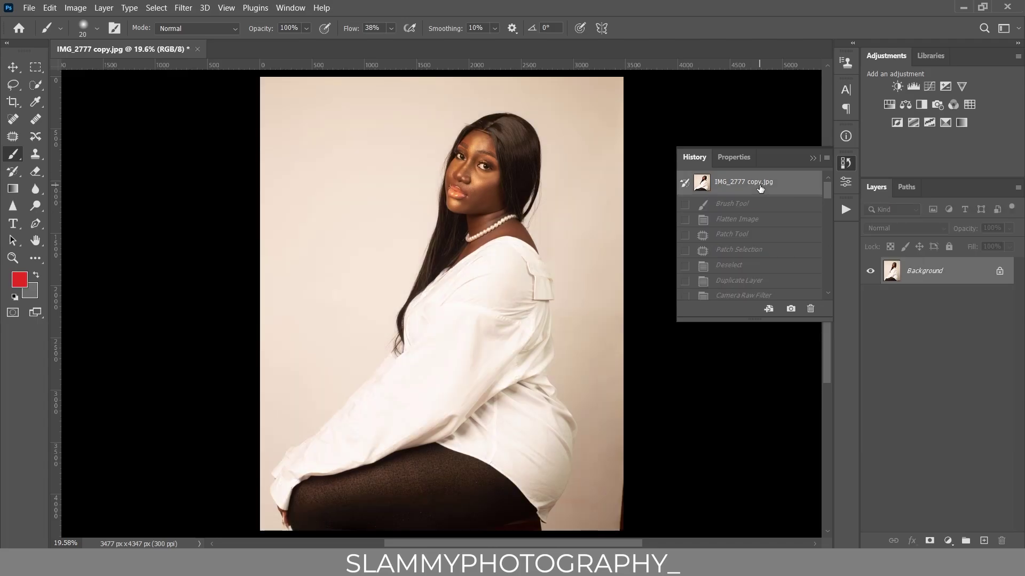
pyautogui.moveTo(825, 192); pyautogui.dragTo(831, 287)
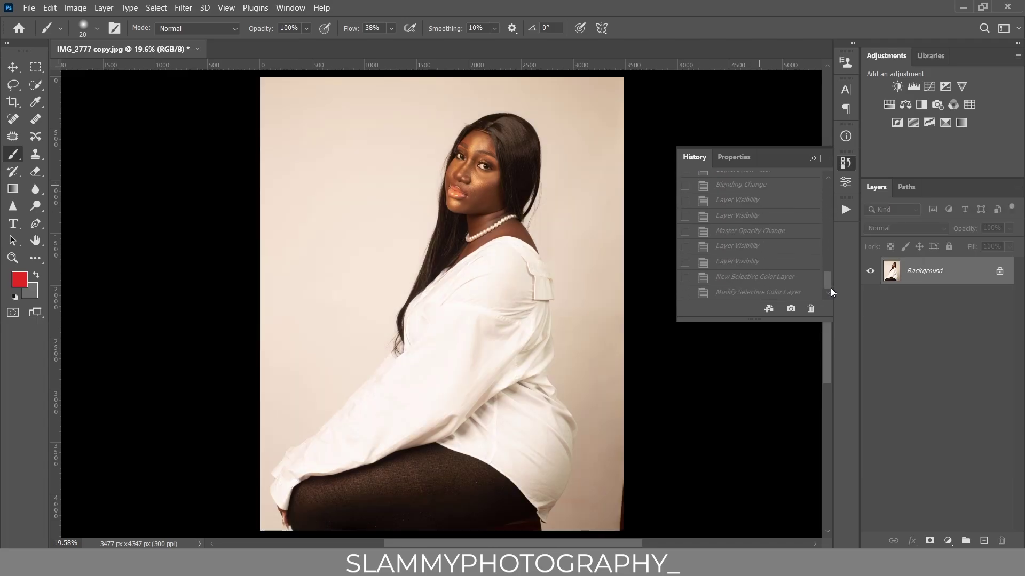
pyautogui.click(755, 292)
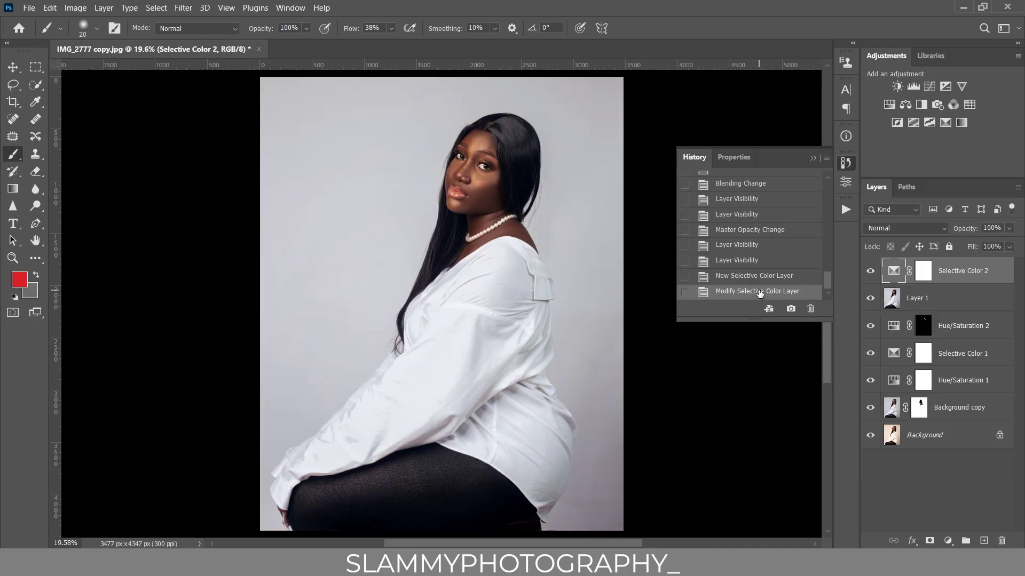
# Stamp all visible layers into a new Layer 2 with Ctrl+Alt+Shift+E
pyautogui.click(12, 258)
pyautogui.moveTo(480, 147); pyautogui.dragTo(522, 218)
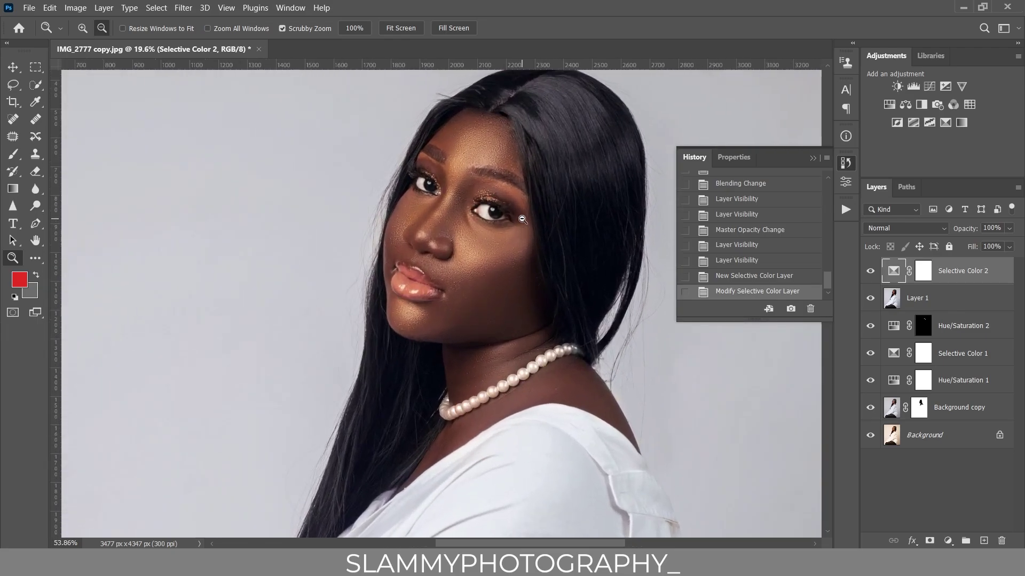
pyautogui.click(226, 8)
pyautogui.click(279, 126)
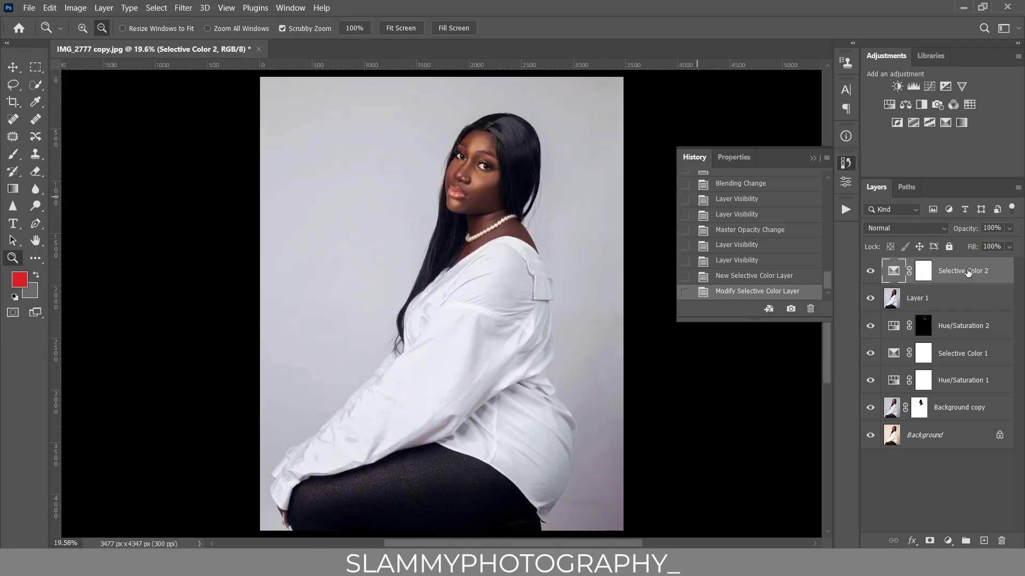
pyautogui.hotkey('ctrl', 'shift', 'alt', 'e')
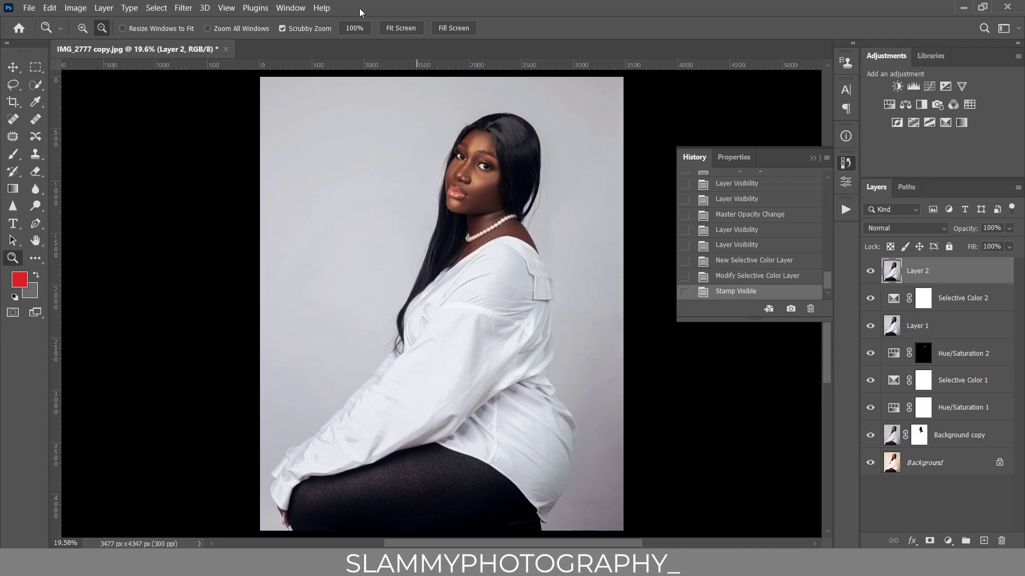
# Open Filter > Liquify on the stamped Layer 2
pyautogui.click(183, 7)
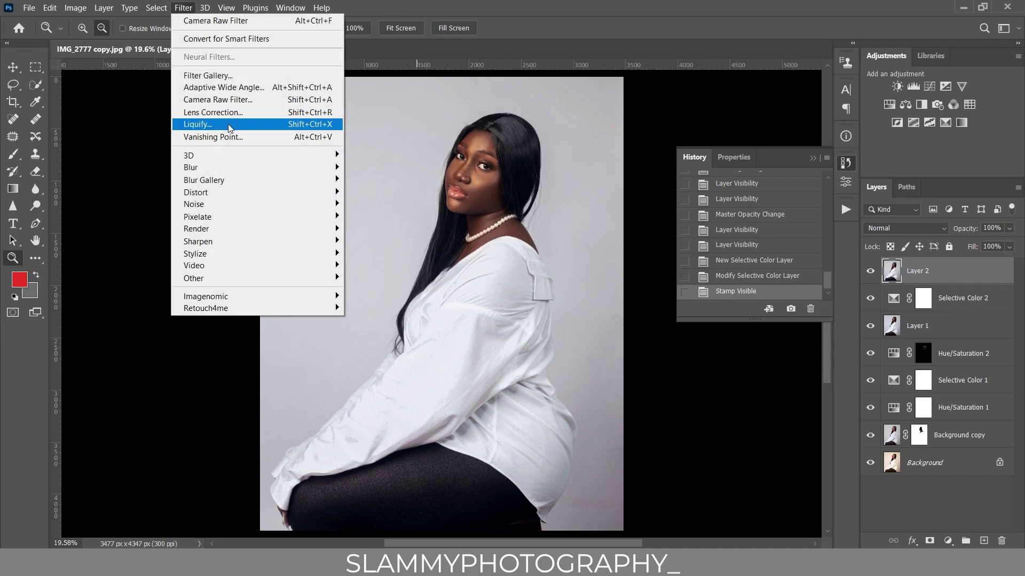
pyautogui.click(176, 10)
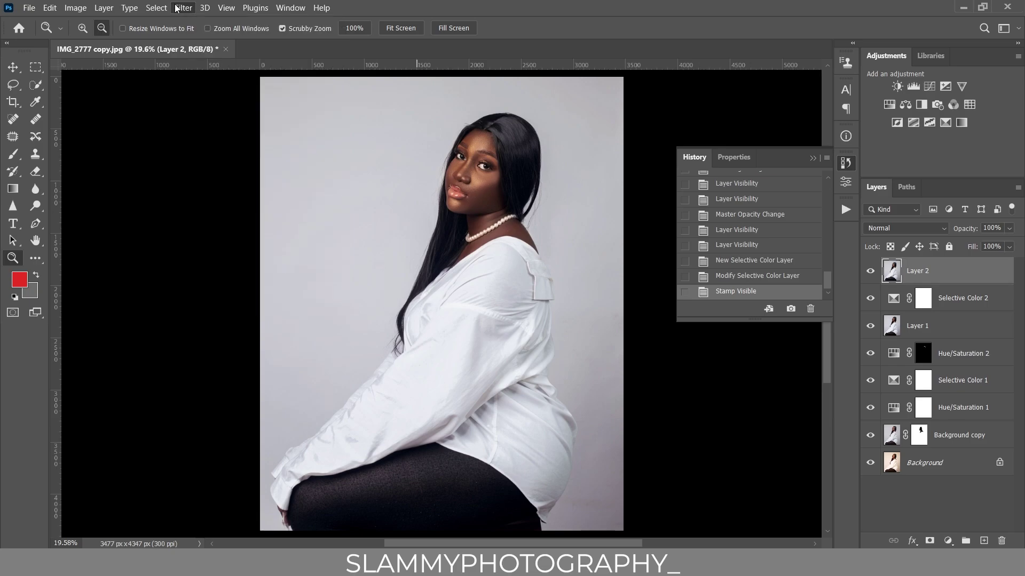
pyautogui.click(181, 8)
pyautogui.click(181, 8)
pyautogui.click(181, 7)
pyautogui.click(200, 124)
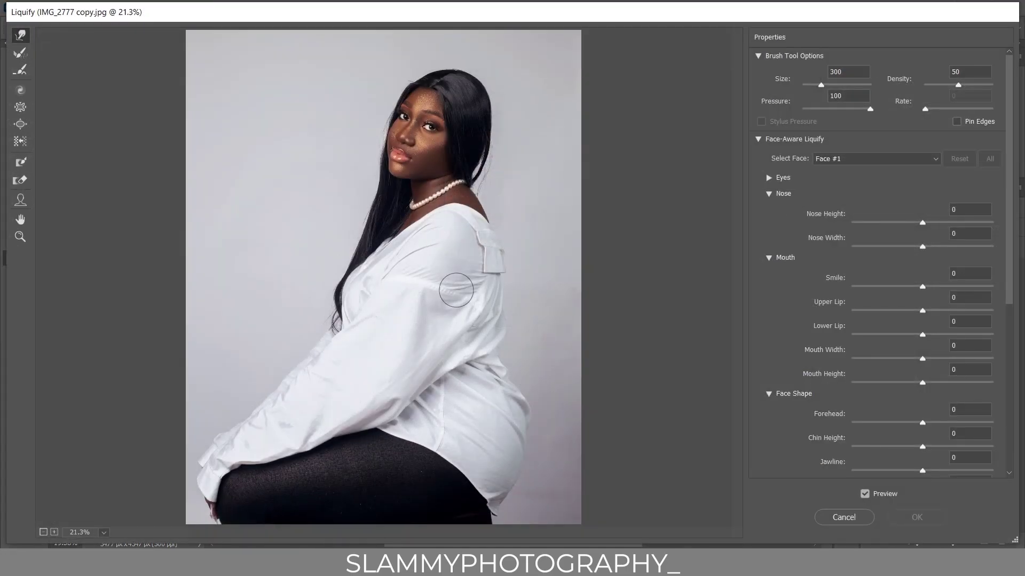
# Push in the waist and back with a 600–700 Forward Warp brush, then apply Liquify
pyautogui.press(']')
pyautogui.press(']')
pyautogui.press(']')
pyautogui.press(']')
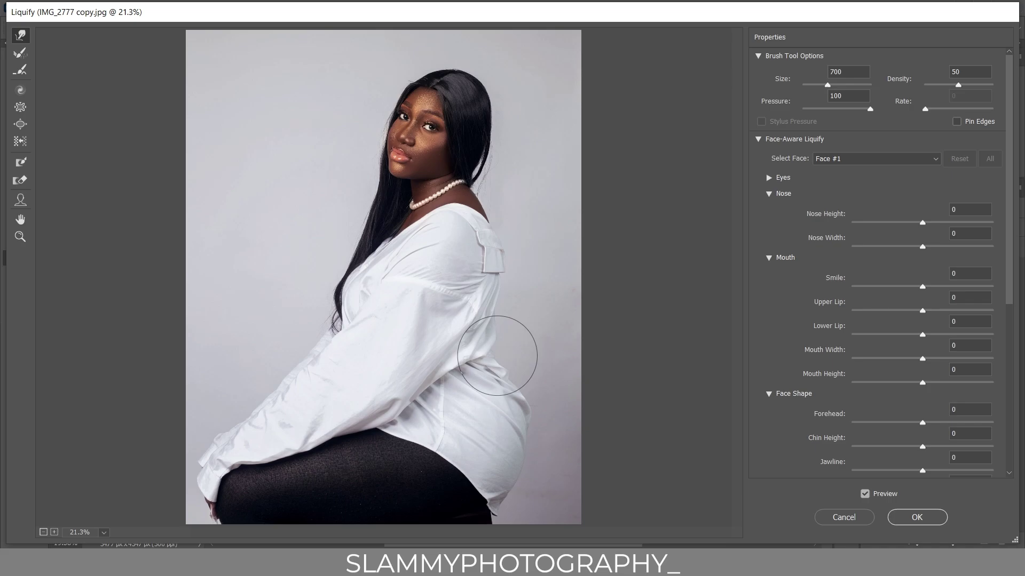
pyautogui.press('[')
pyautogui.press('[')
pyautogui.press('[')
pyautogui.press('[')
pyautogui.press('[')
pyautogui.press('[')
pyautogui.press('[')
pyautogui.press('[')
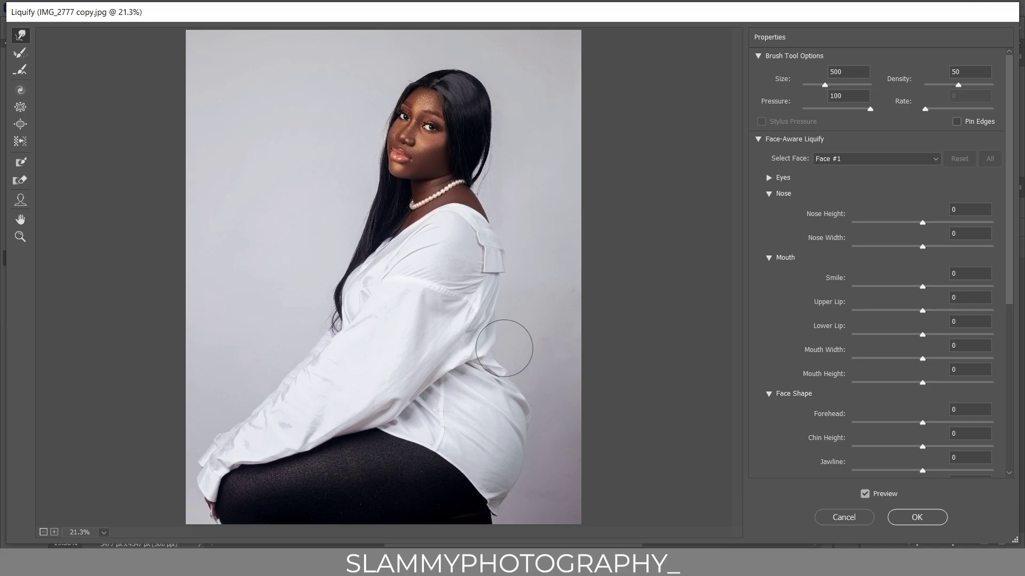
pyautogui.press(']')
pyautogui.press(']')
pyautogui.press(']')
pyautogui.press(']')
pyautogui.press(']')
pyautogui.press(']')
pyautogui.press(']')
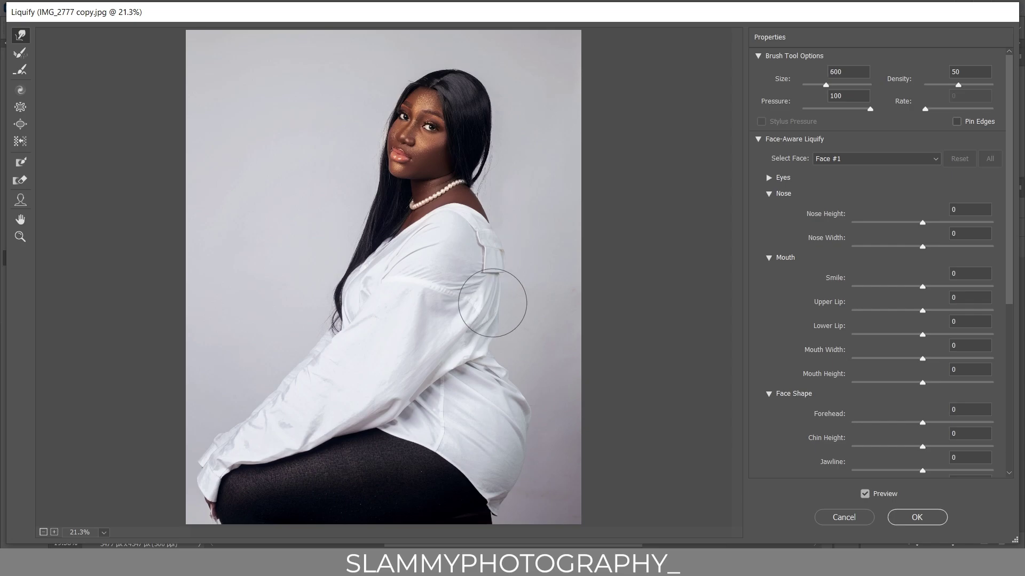
pyautogui.press(']')
pyautogui.press(']')
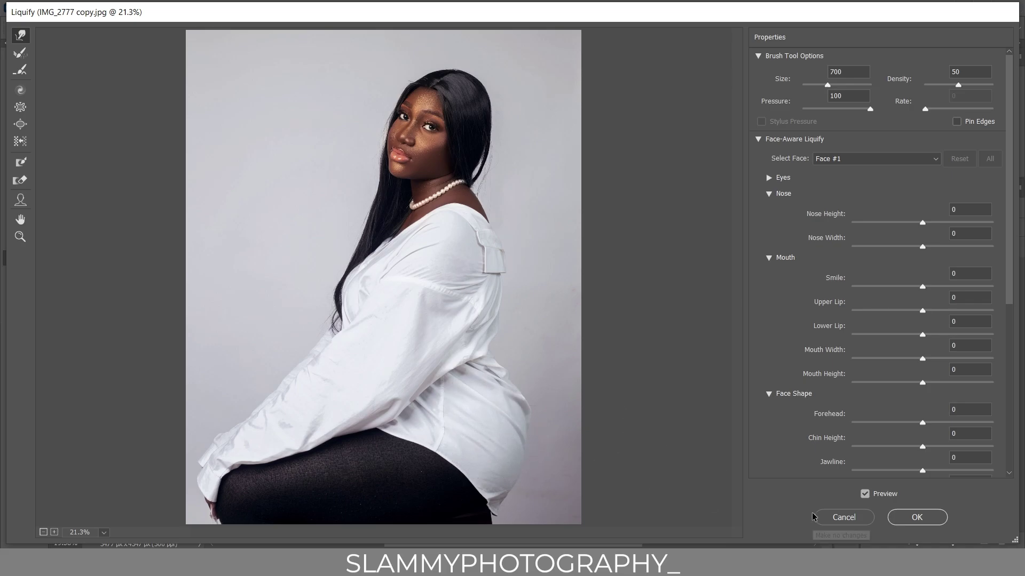
pyautogui.click(870, 494)
pyautogui.click(870, 495)
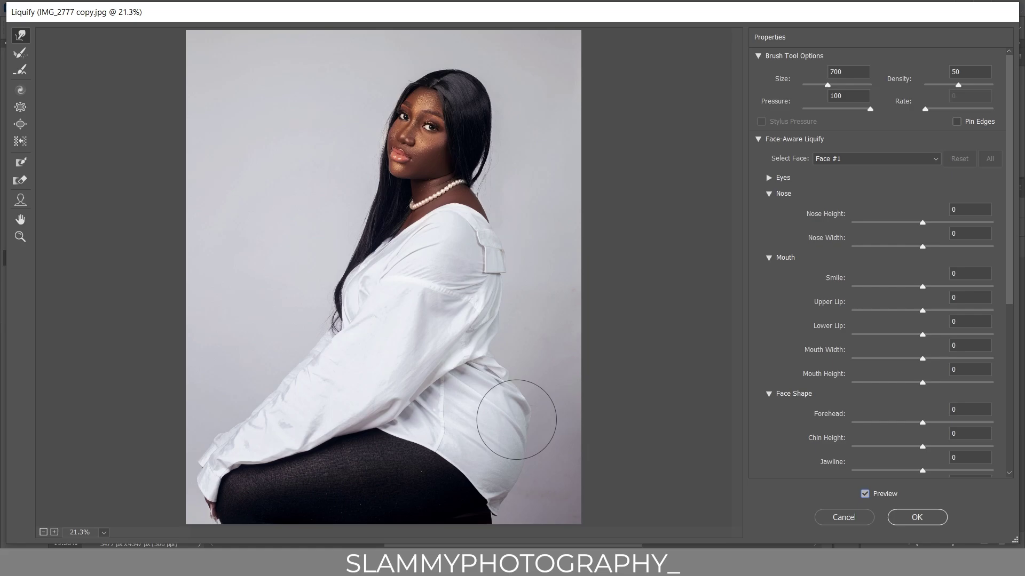
pyautogui.click(925, 520)
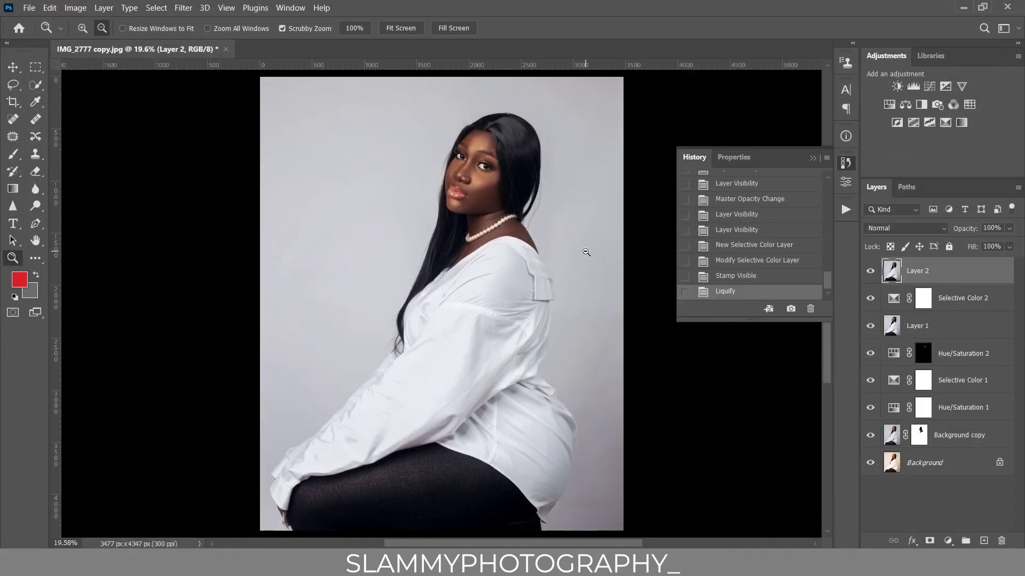
# Toggle Layer 2 off and on to compare the Liquify result, then show the Actions list
pyautogui.click(870, 270)
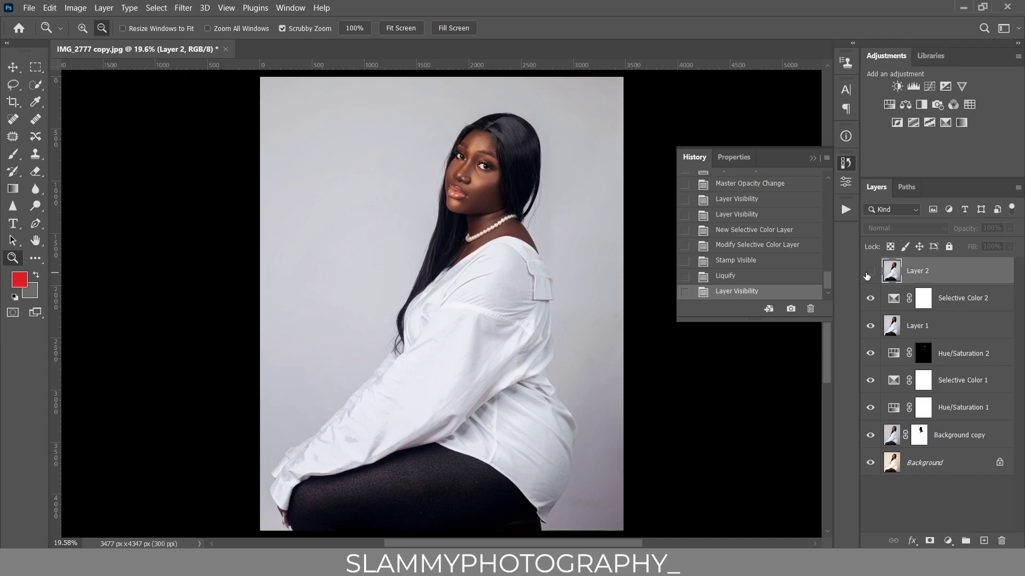
pyautogui.click(870, 271)
pyautogui.moveTo(485, 156); pyautogui.dragTo(523, 208)
pyautogui.click(227, 8)
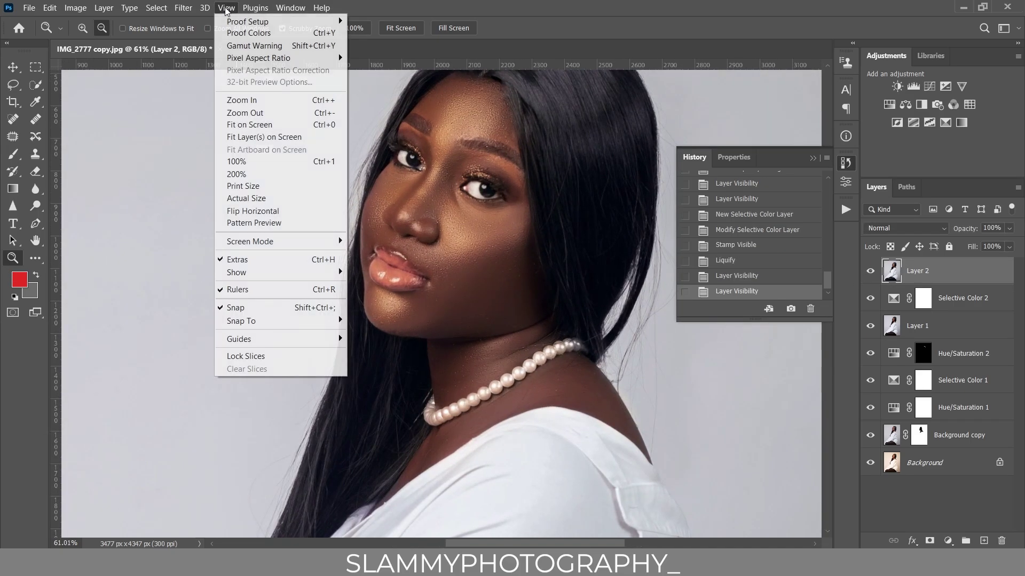
pyautogui.click(265, 125)
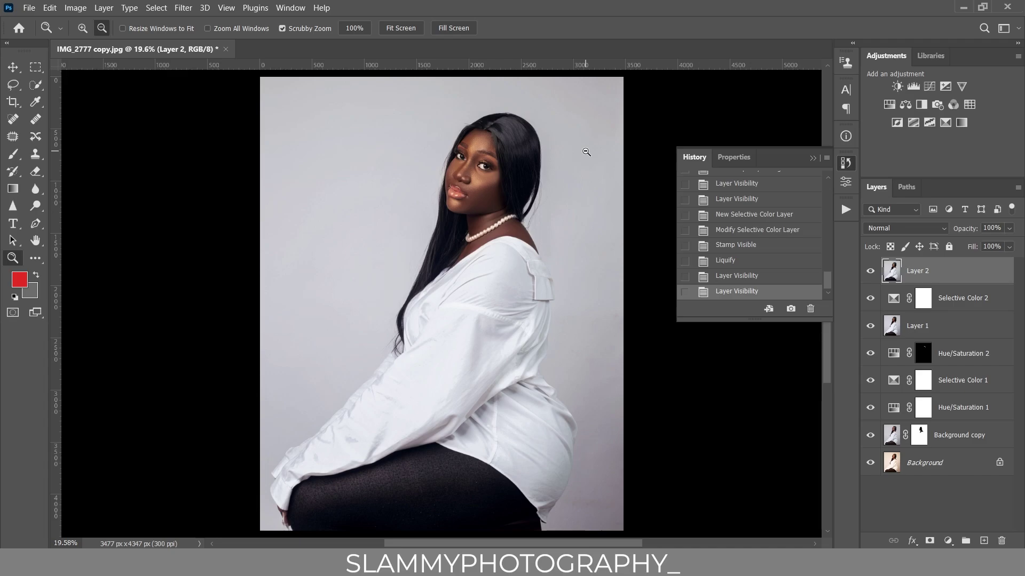
pyautogui.moveTo(496, 153); pyautogui.dragTo(587, 153)
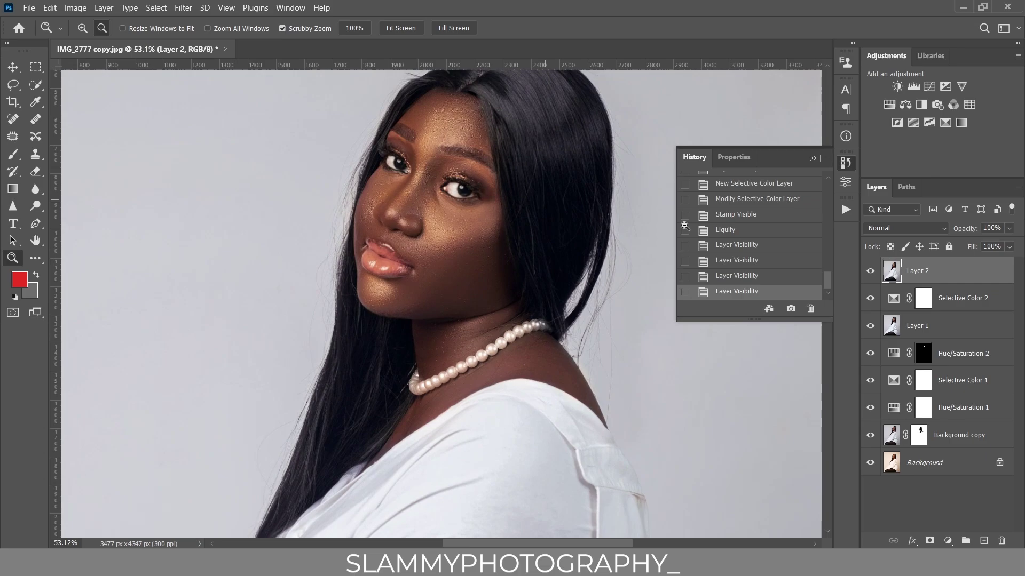
pyautogui.click(843, 211)
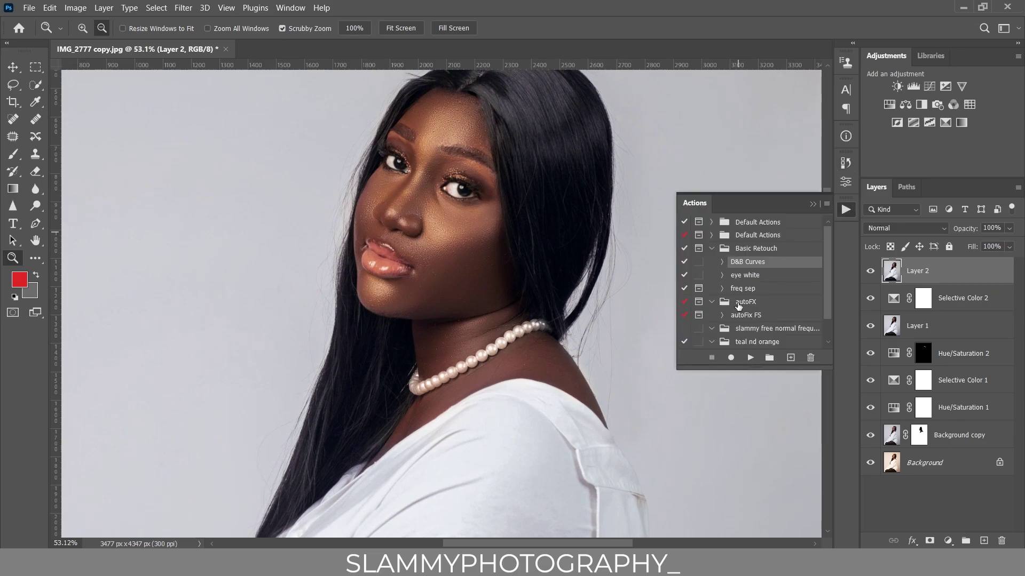
# Revert History to the opening snapshot to show the unedited portrait
pyautogui.click(754, 307)
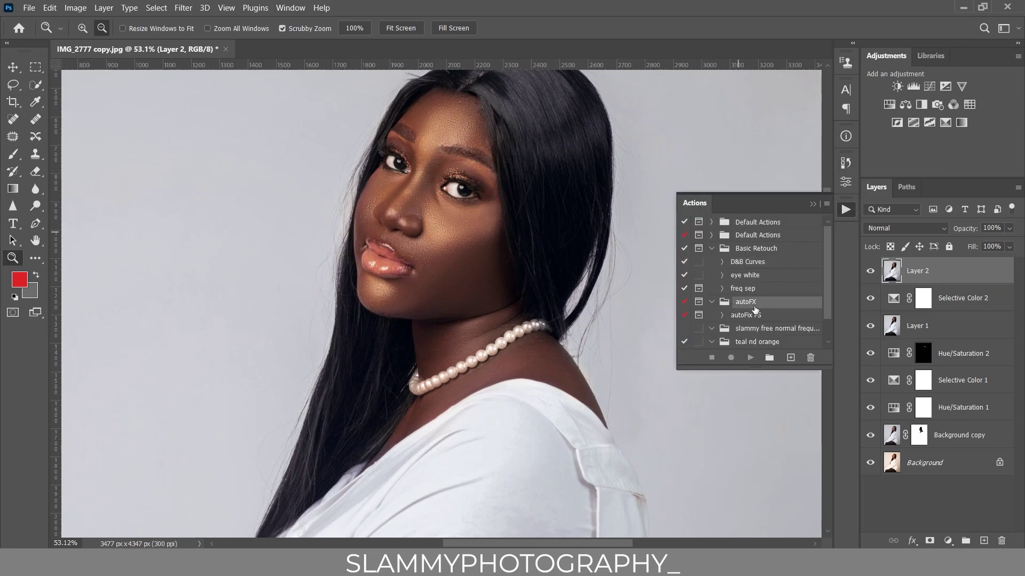
pyautogui.click(752, 317)
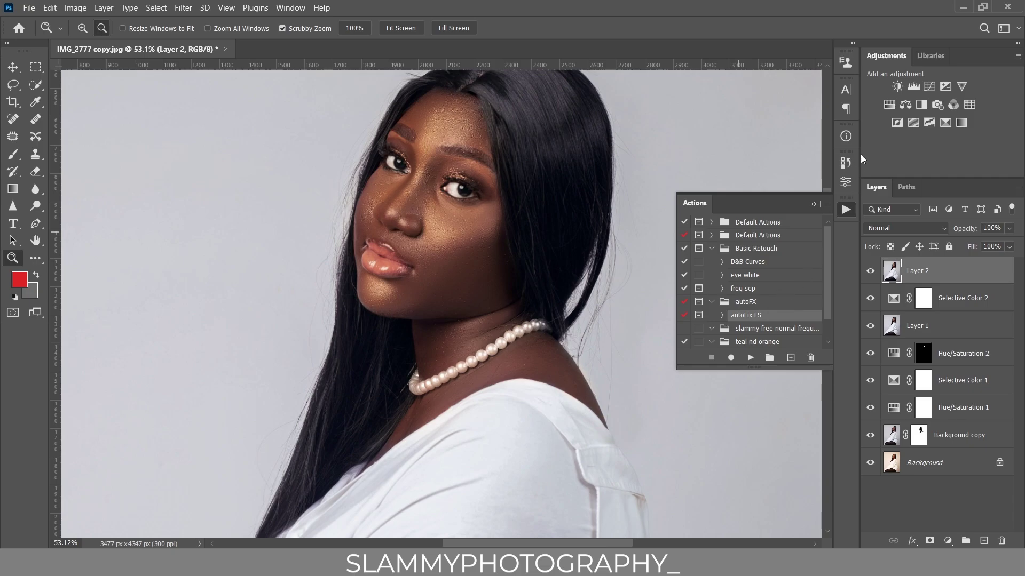
pyautogui.click(845, 162)
pyautogui.moveTo(825, 281); pyautogui.dragTo(817, 185)
pyautogui.click(776, 188)
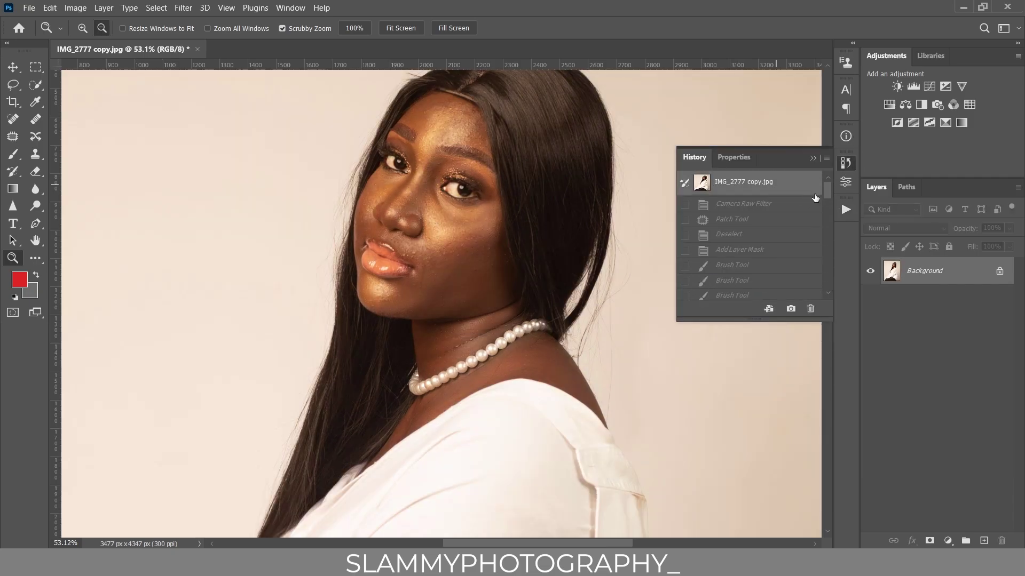
# Restore the final History state and fit the retouched portrait on screen
pyautogui.scroll(-10, 815, 198)
pyautogui.click(767, 293)
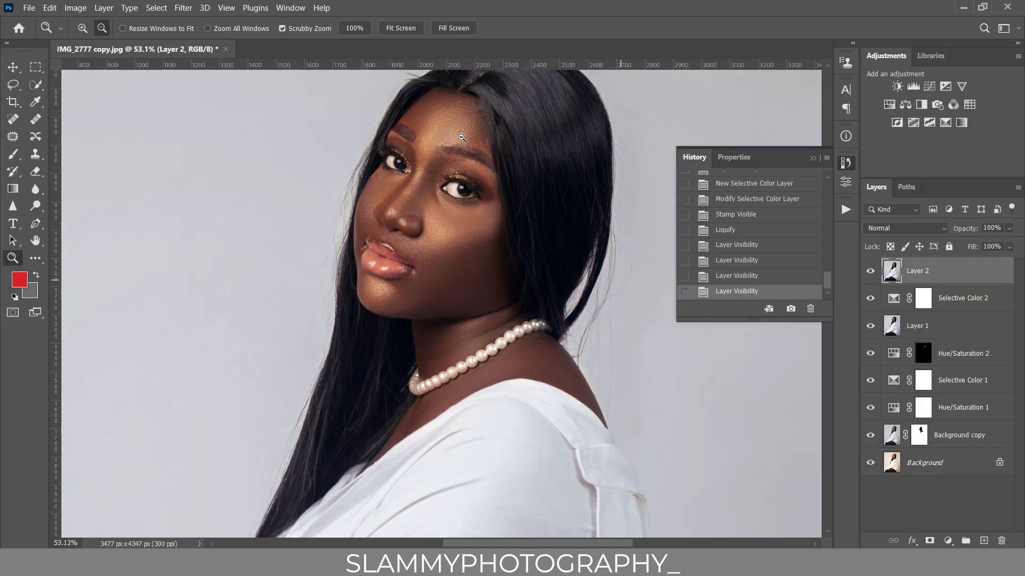
pyautogui.click(226, 8)
pyautogui.click(226, 8)
pyautogui.scroll(2, 472, 167)
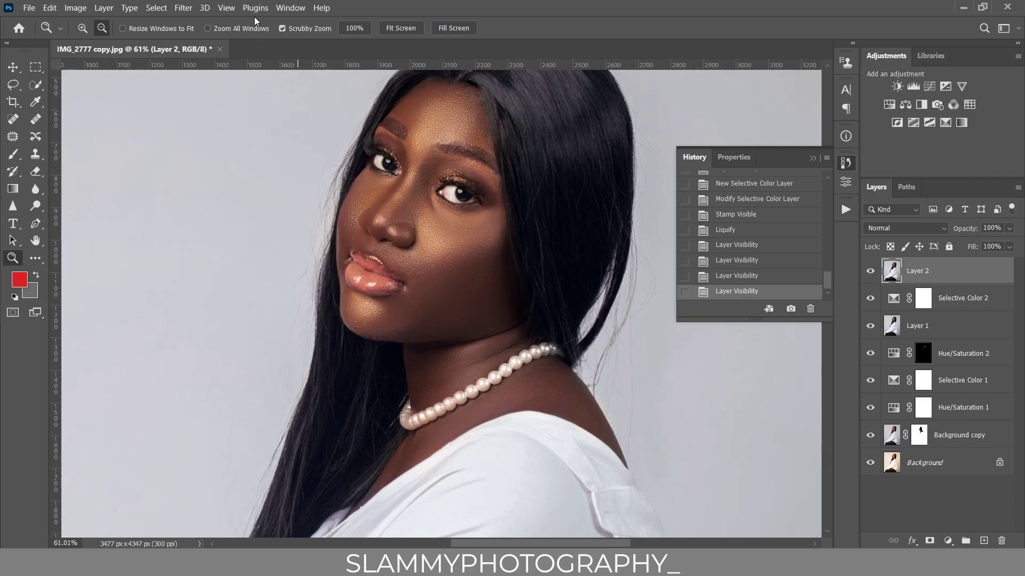
pyautogui.click(230, 10)
pyautogui.click(274, 125)
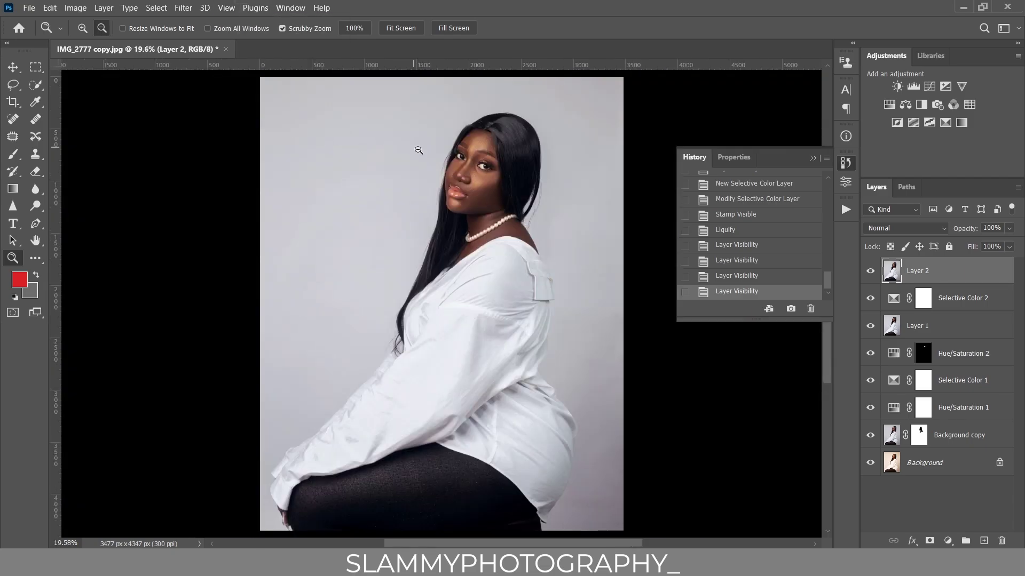